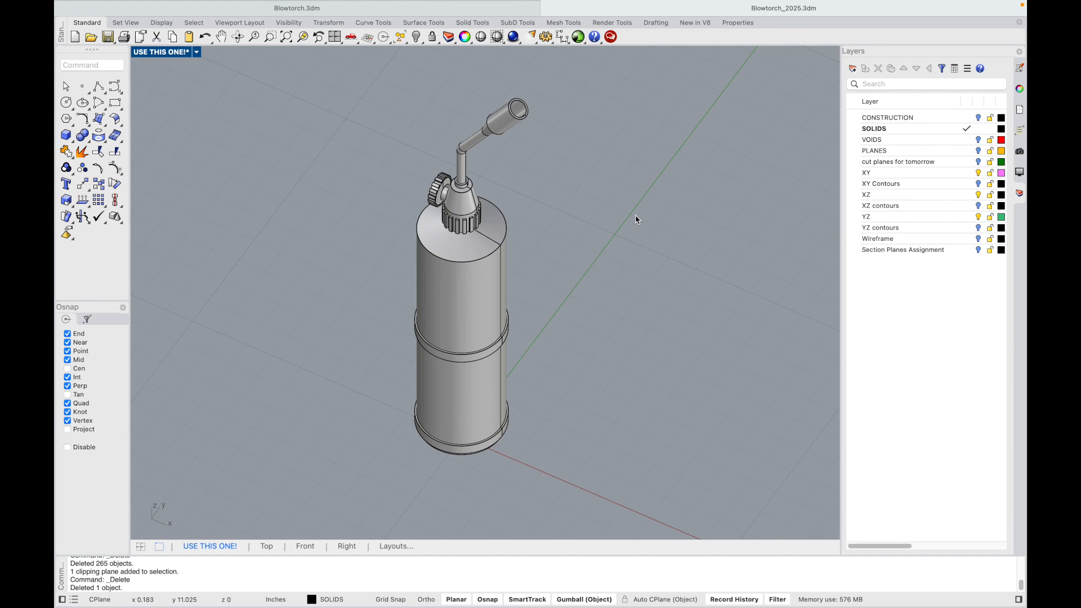
# Create a solid box about 2.7 in high on the ground plane beside the blowtorch
pyautogui.moveTo(537, 207)
pyautogui.mouseDown(button='right')
pyautogui.moveTo(572, 198)
pyautogui.moveTo(535, 198)
pyautogui.mouseUp(button='right')
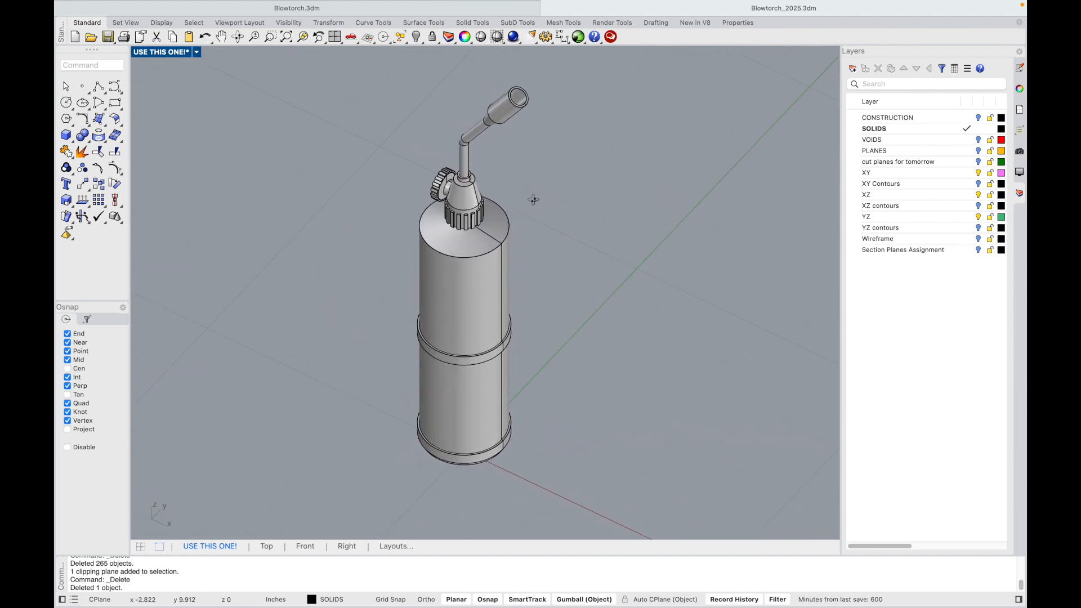
pyautogui.click(66, 135)
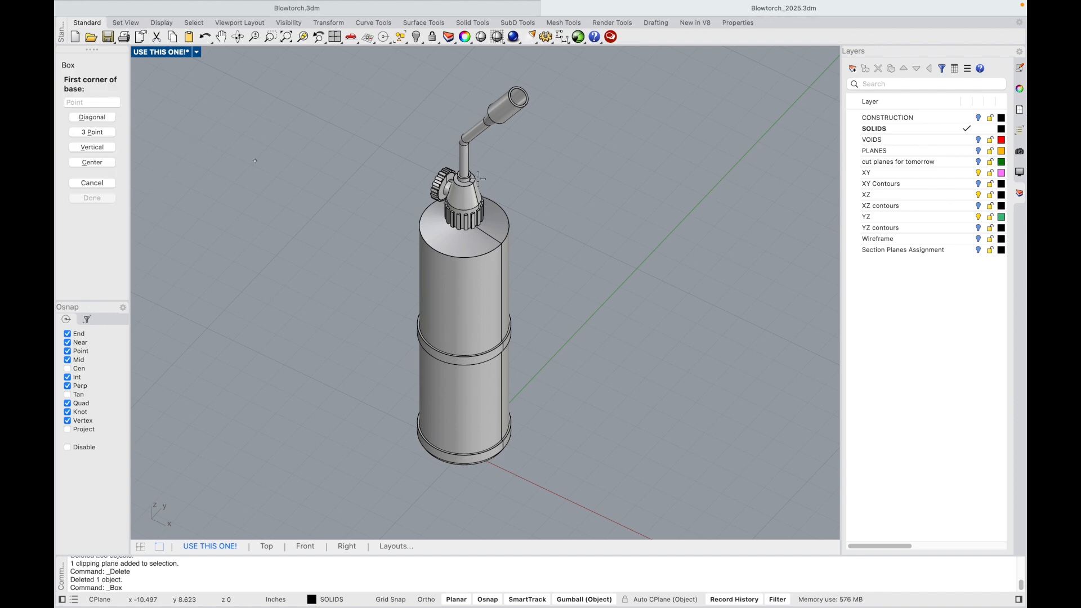
pyautogui.click(573, 315)
pyautogui.click(747, 339)
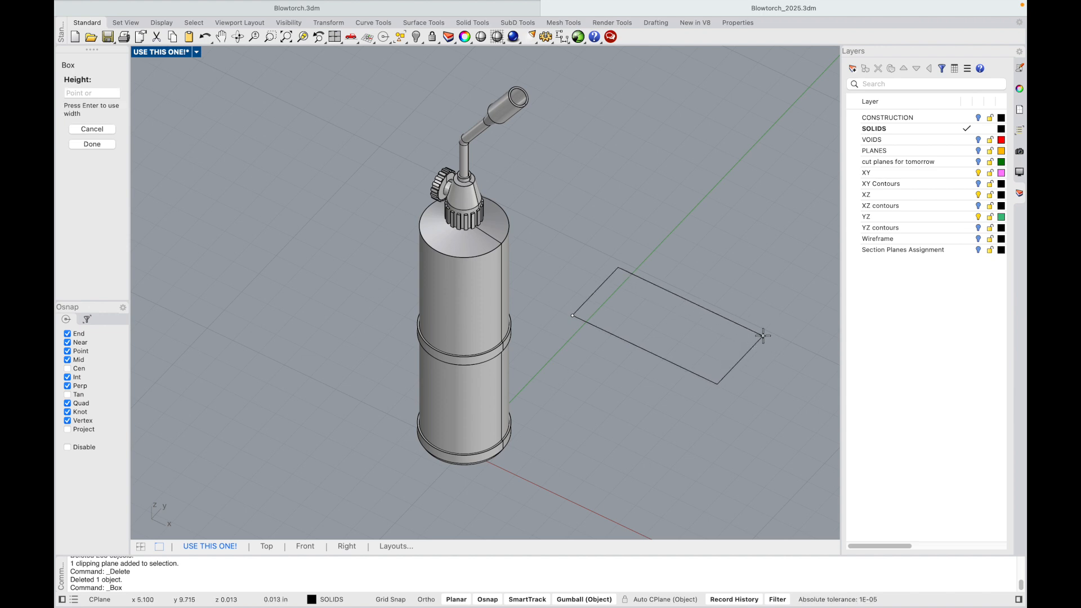
pyautogui.click(754, 277)
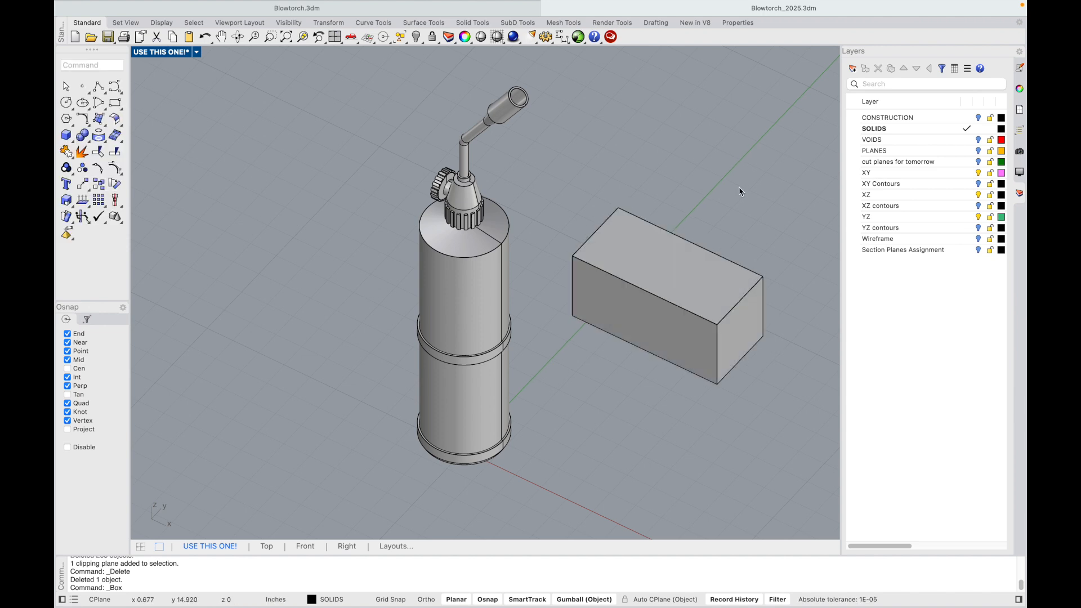
# Create a 3-point clipping plane aligned to three corners of the box's long vertical face nearest the viewer
pyautogui.write('clipping')
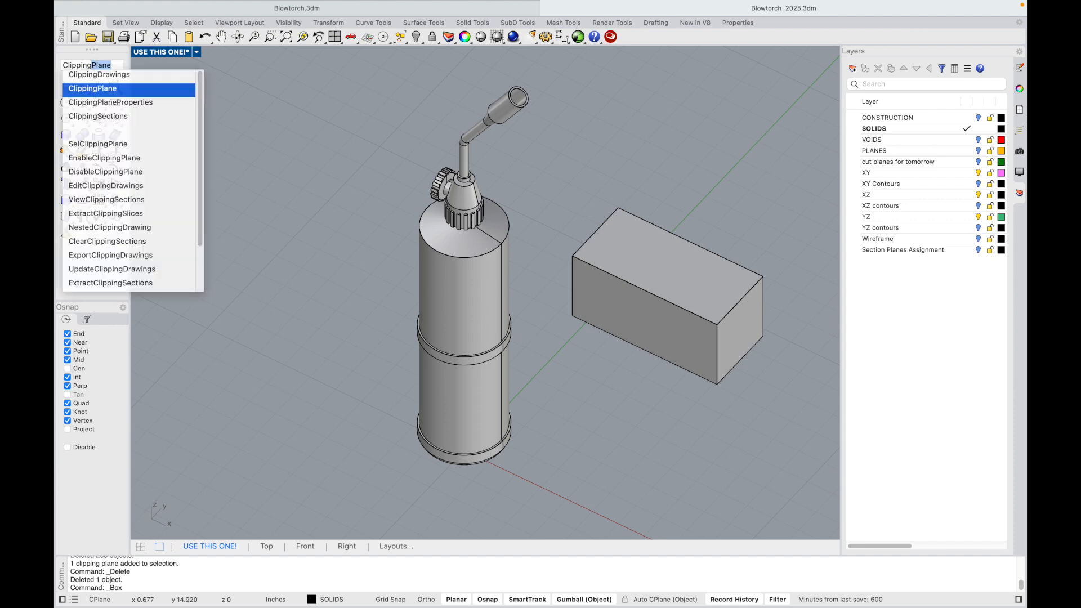
pyautogui.press('Return')
pyautogui.click(92, 118)
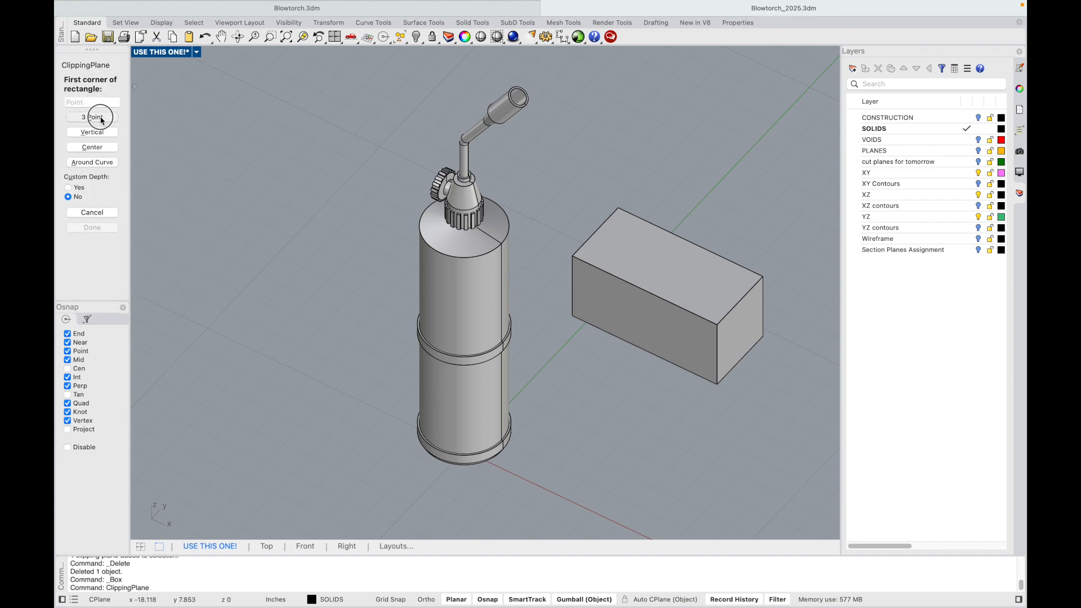
pyautogui.click(572, 257)
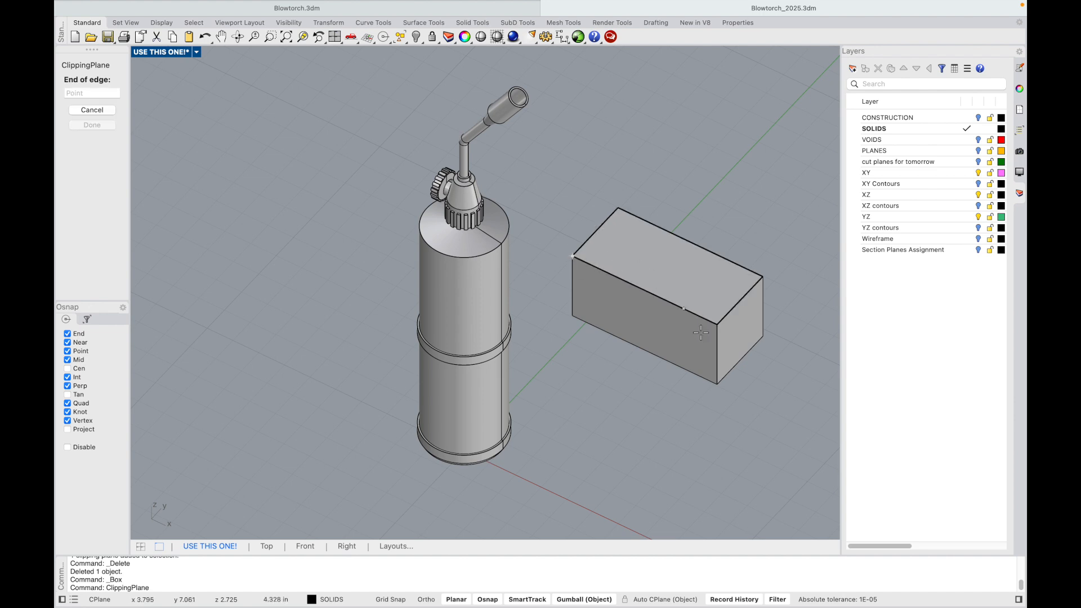
pyautogui.click(717, 325)
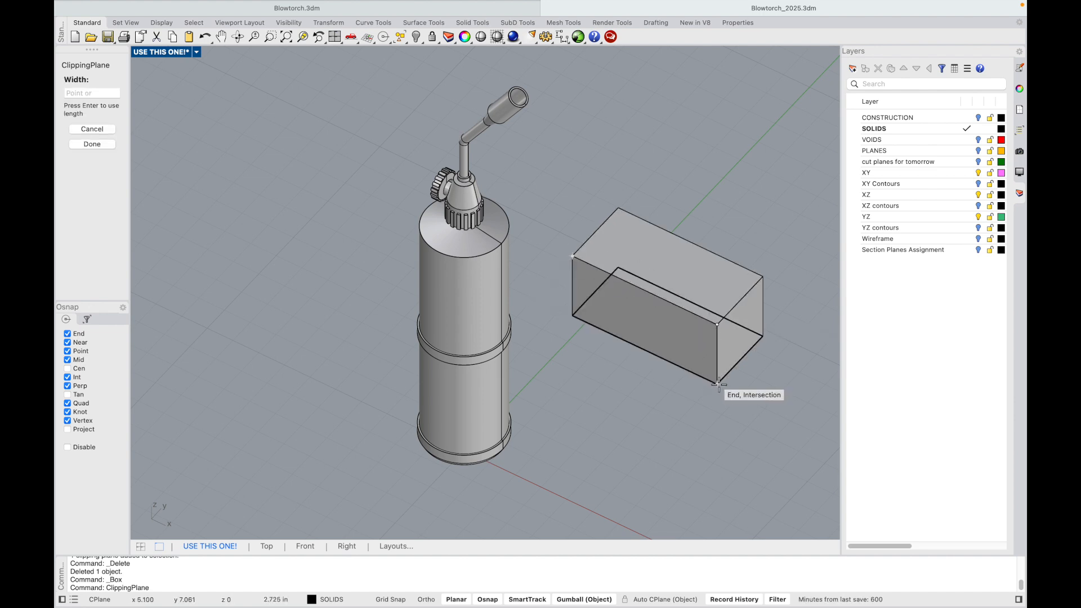
pyautogui.click(722, 388)
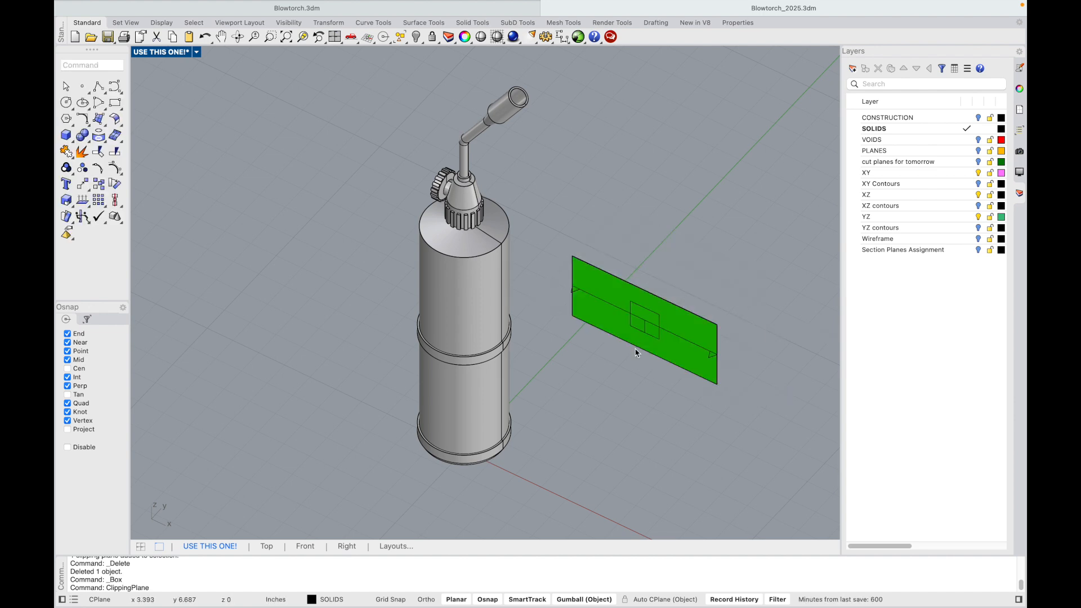
# Move the clipping plane along its normal until it cuts through the blowtorch, and flip its clipping direction
pyautogui.click(646, 318)
pyautogui.moveTo(622, 334); pyautogui.dragTo(540, 418)
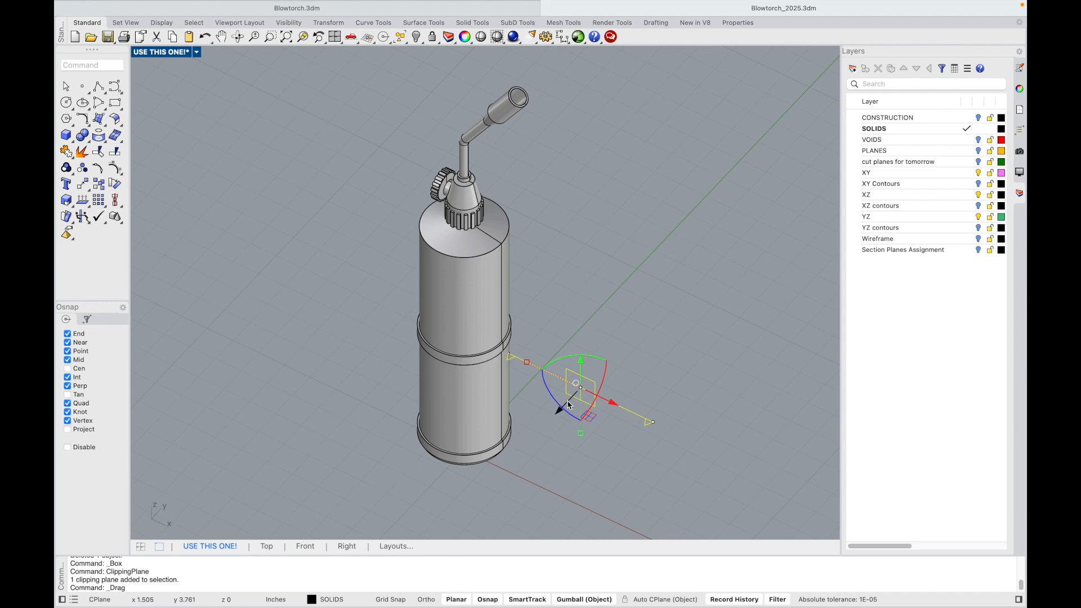
pyautogui.moveTo(570, 404); pyautogui.dragTo(507, 444)
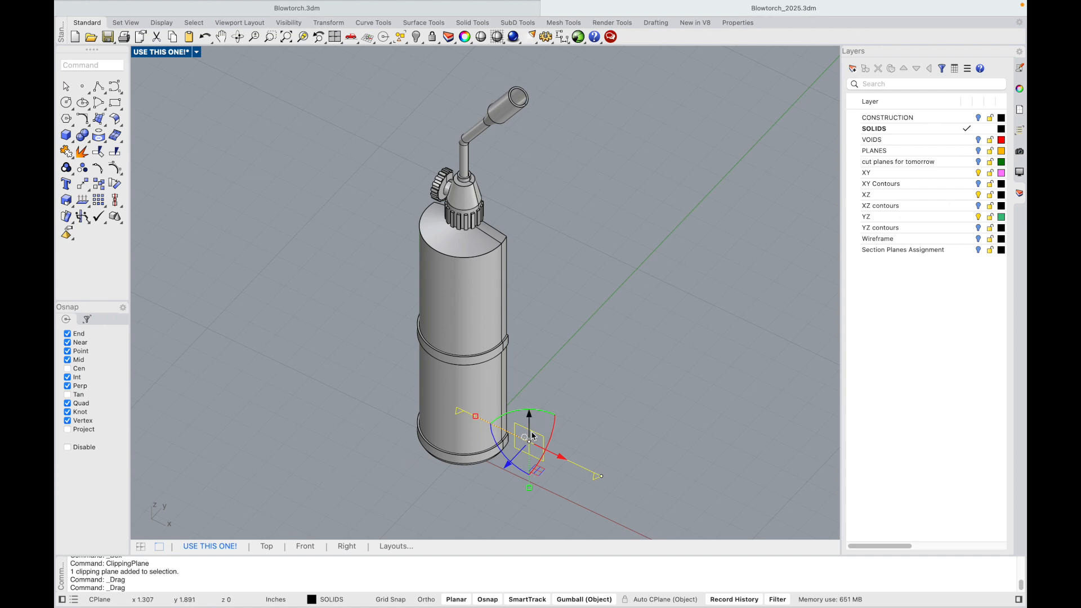
pyautogui.click(1020, 89)
pyautogui.click(931, 171)
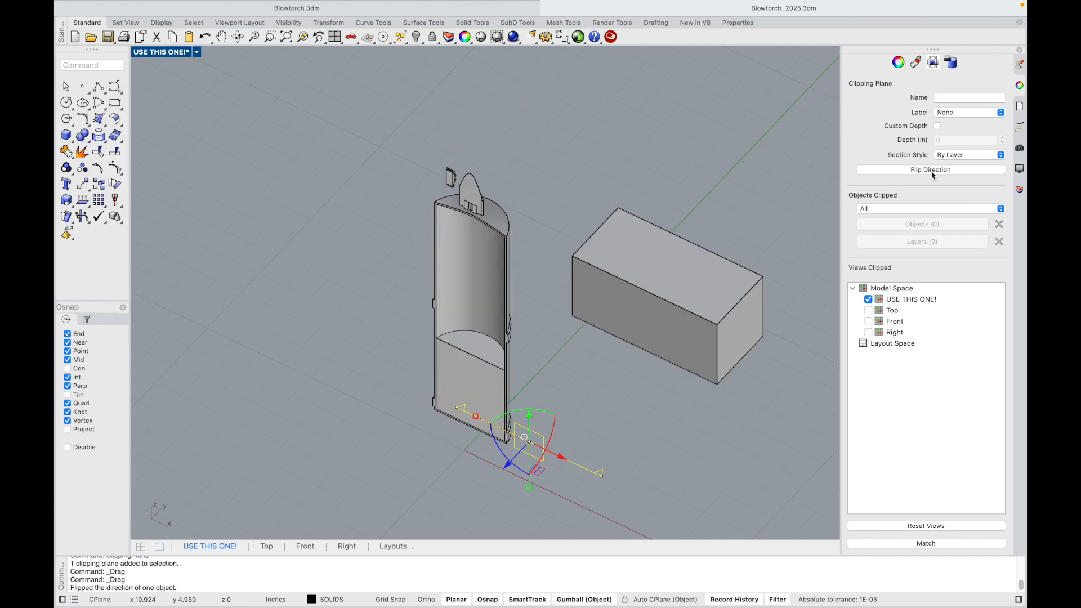
# Slide the clipping plane back and forth along its normal to preview different section cuts through the blowtorch
pyautogui.moveTo(506, 465); pyautogui.dragTo(502, 472)
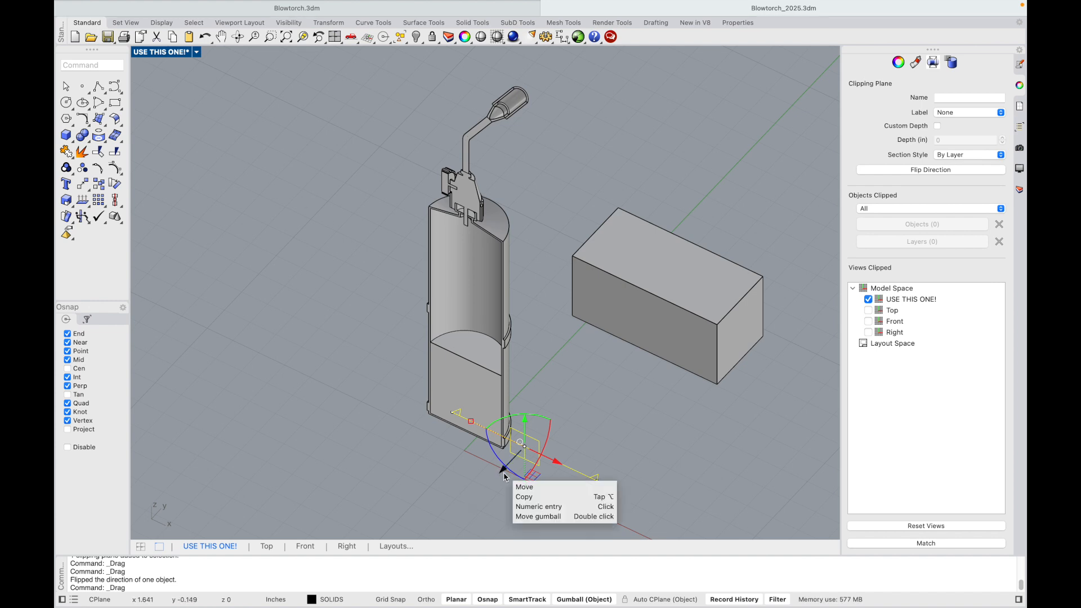
pyautogui.moveTo(505, 471); pyautogui.dragTo(508, 472)
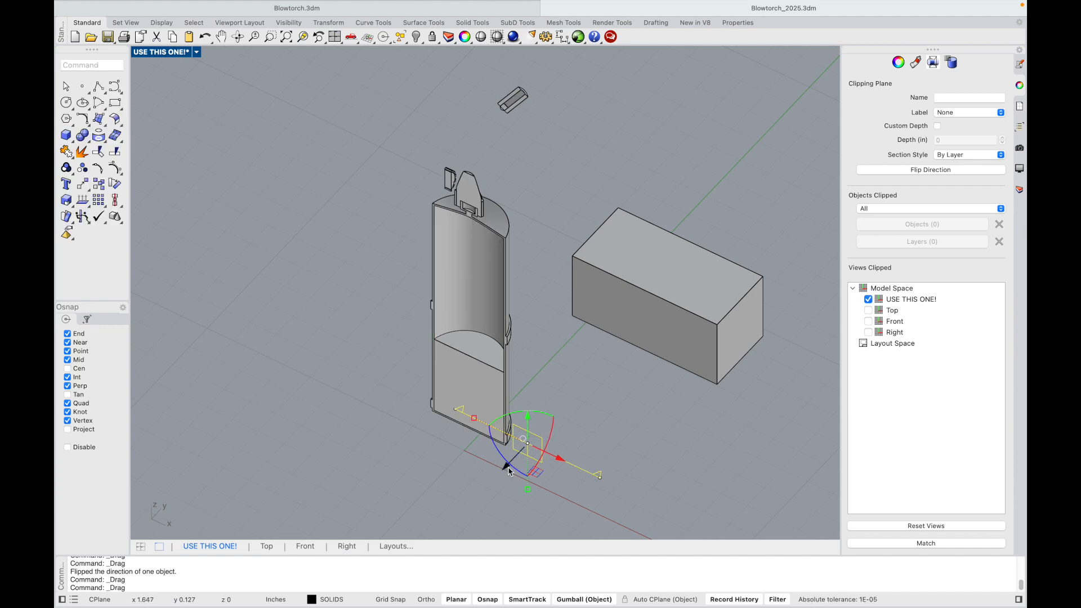
pyautogui.moveTo(507, 471); pyautogui.dragTo(505, 476)
# In the Top view, move the clipping plane from its far endpoint to the nozzle rim on the X axis, centring the cut
pyautogui.click(267, 547)
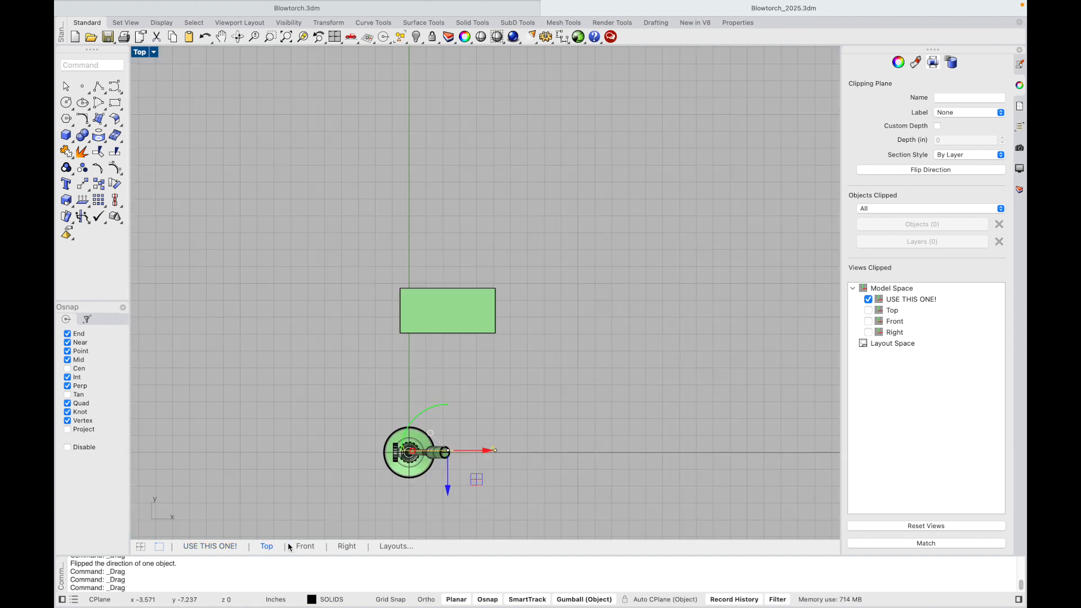
pyautogui.scroll(5, 437, 468)
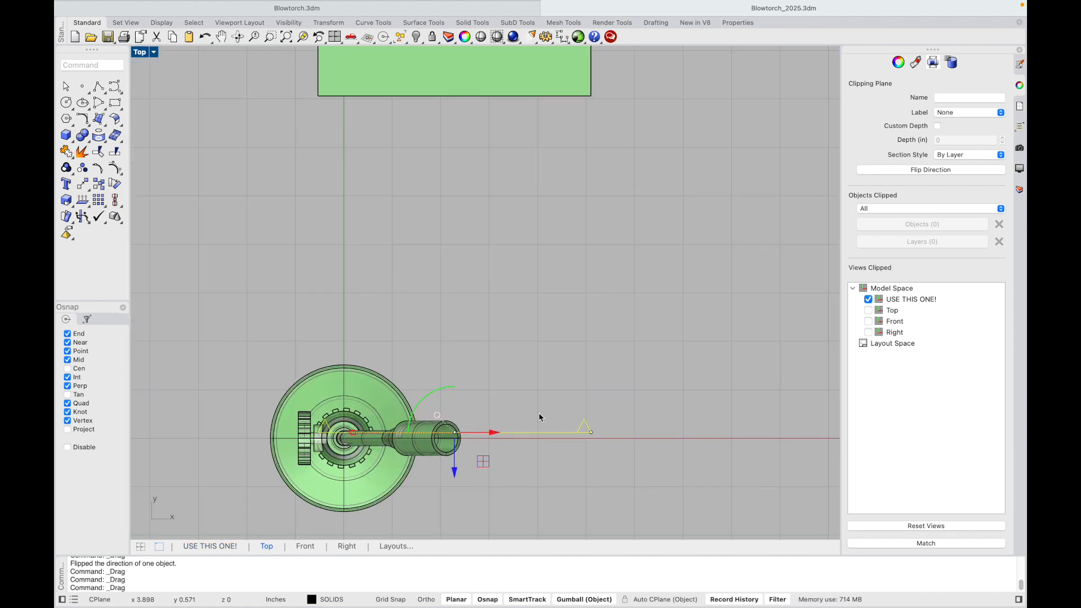
pyautogui.click(341, 547)
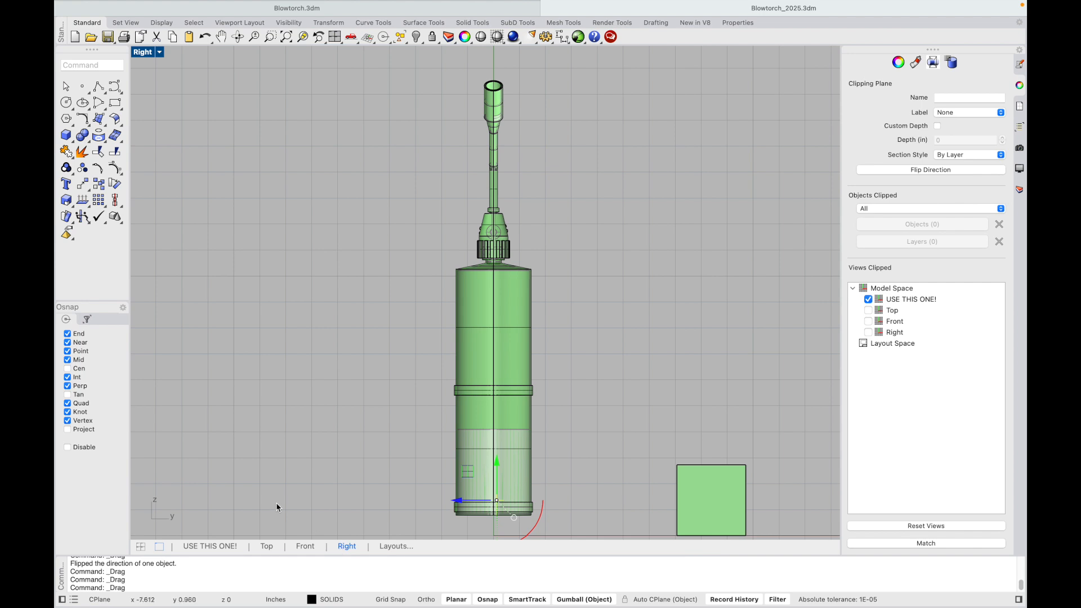
pyautogui.click(265, 546)
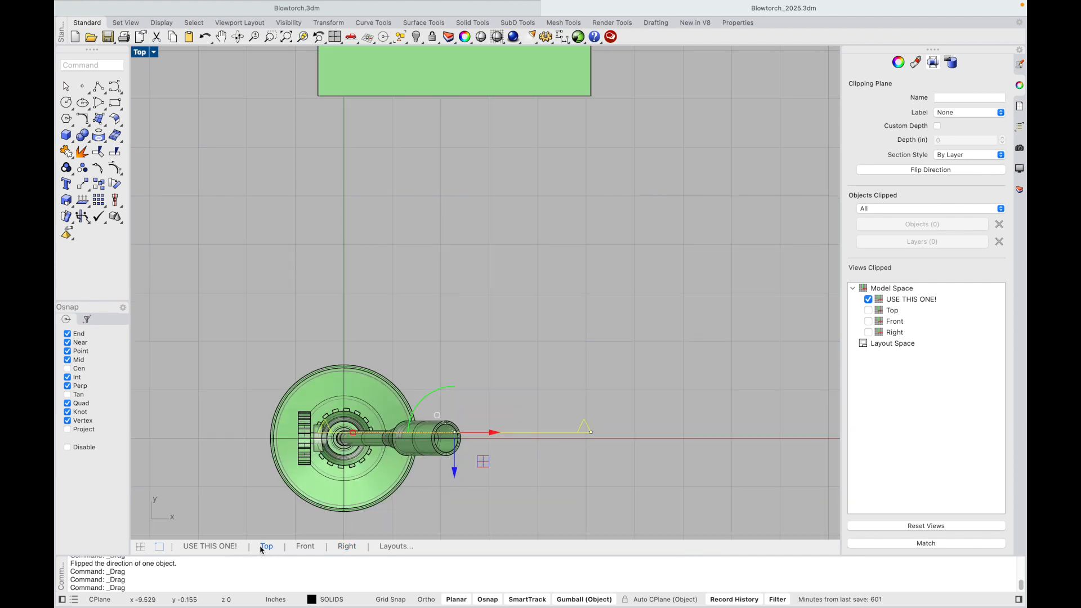
pyautogui.click(543, 453)
pyautogui.click(533, 434)
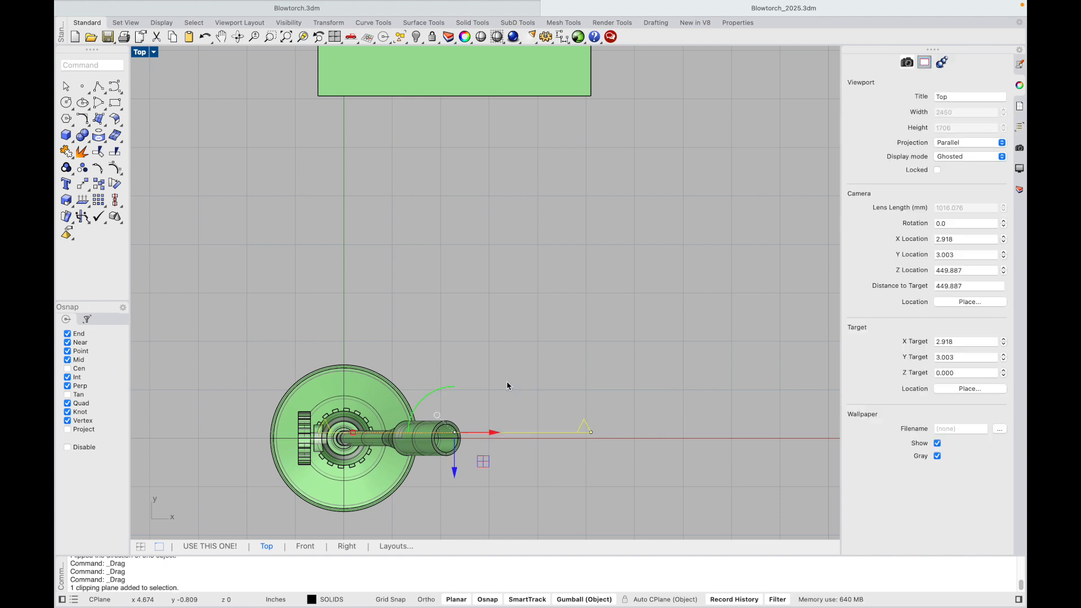
pyautogui.write('m')
pyautogui.press('Return')
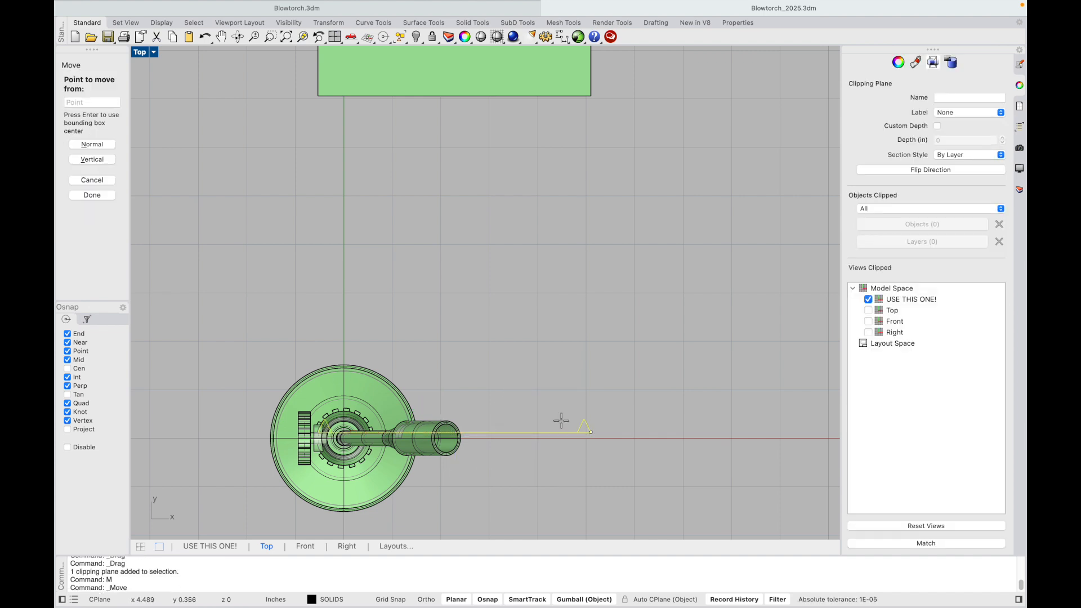
pyautogui.scroll(2, 521, 420)
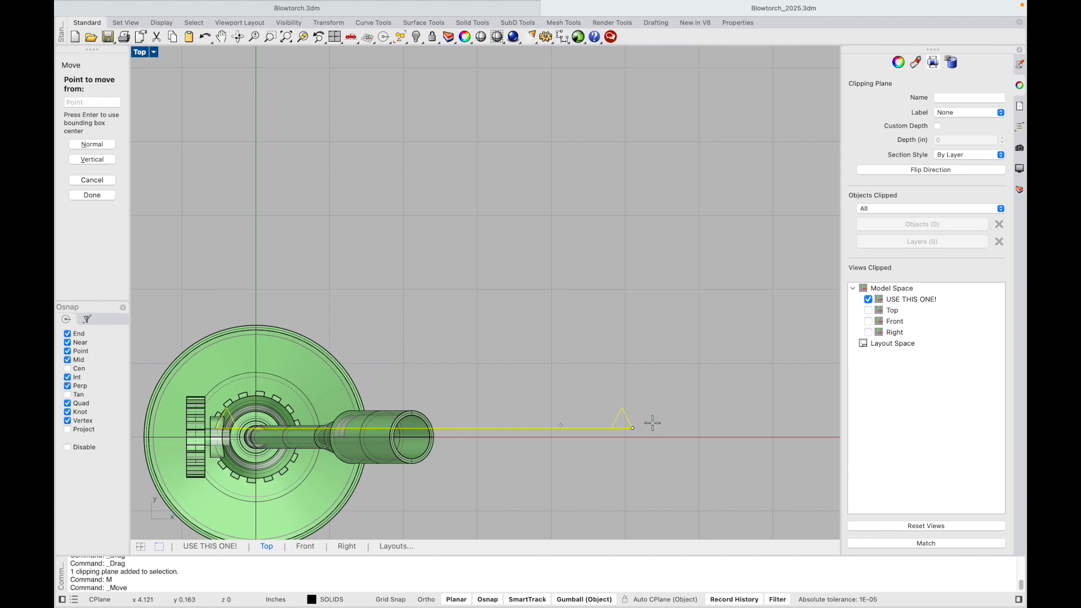
pyautogui.click(632, 428)
pyautogui.scroll(3, 497, 467)
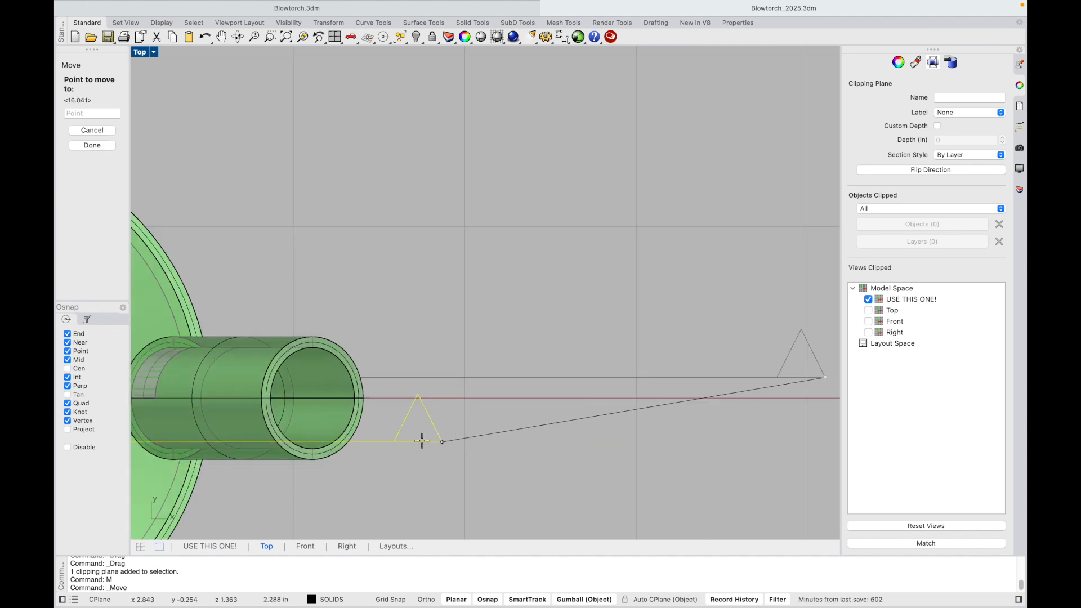
pyautogui.click(359, 400)
pyautogui.scroll(-14, 672, 410)
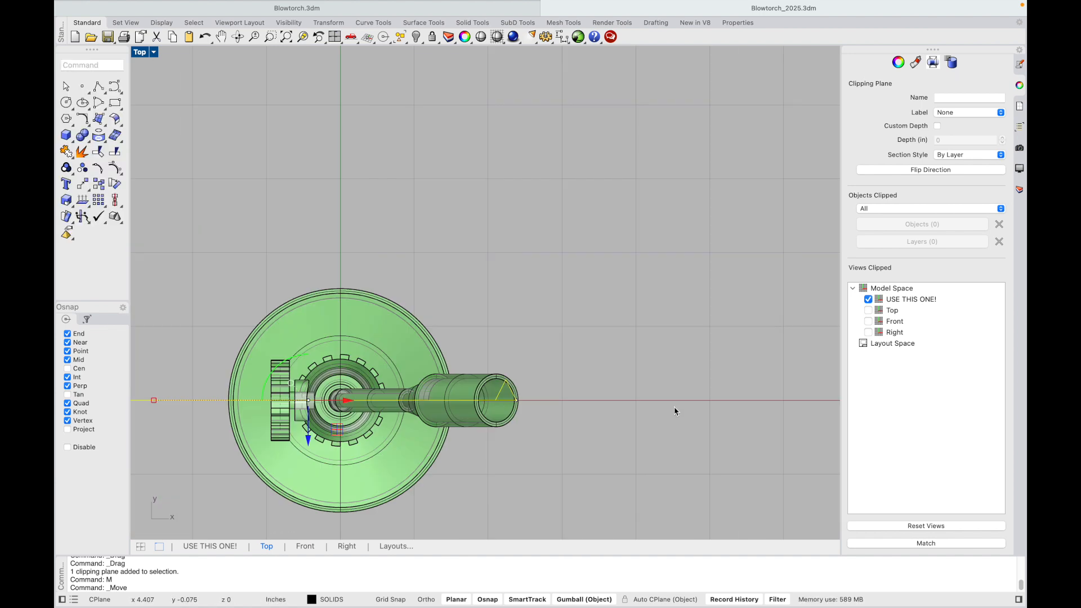
pyautogui.scroll(4, 466, 415)
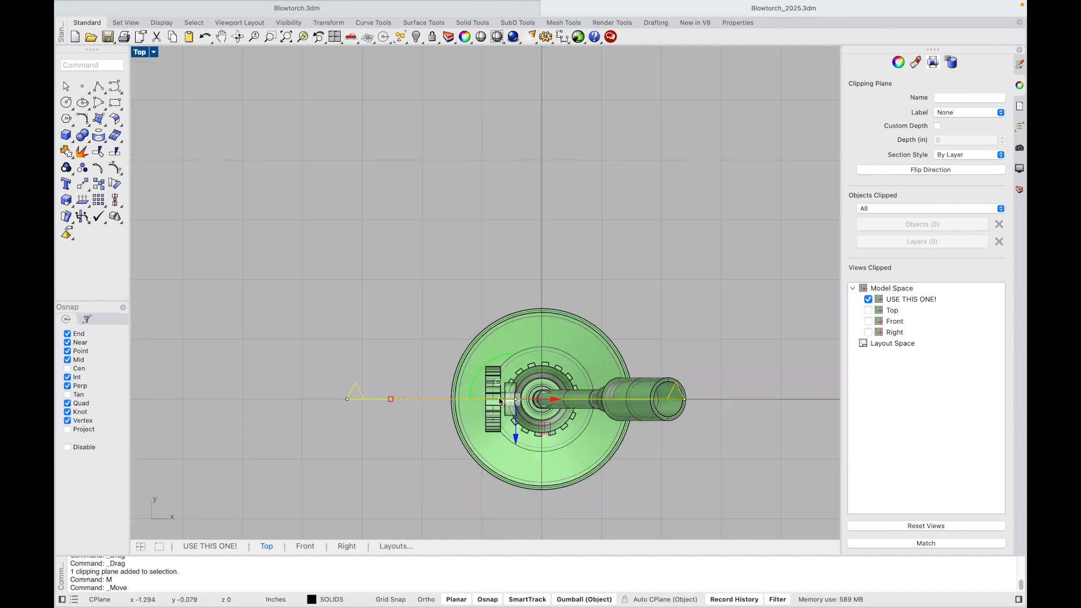
pyautogui.press('Escape')
# Examine the blowtorch section in the USE THIS ONE! view and compare it with the Top, Front and Right views
pyautogui.click(203, 546)
pyautogui.scroll(-5, 454, 191)
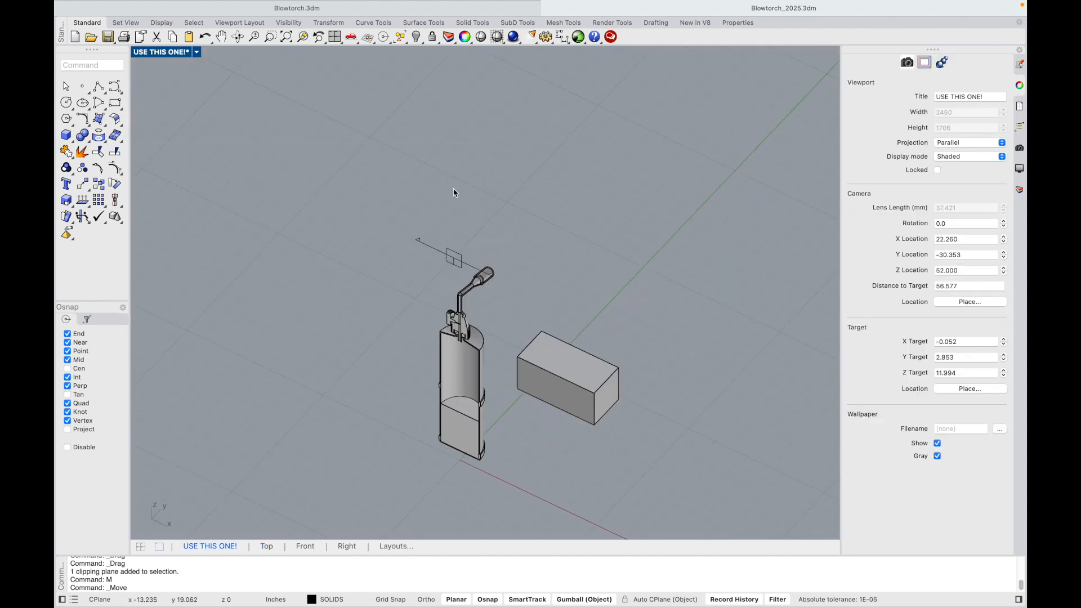
pyautogui.scroll(3, 449, 357)
pyautogui.scroll(-3, 446, 291)
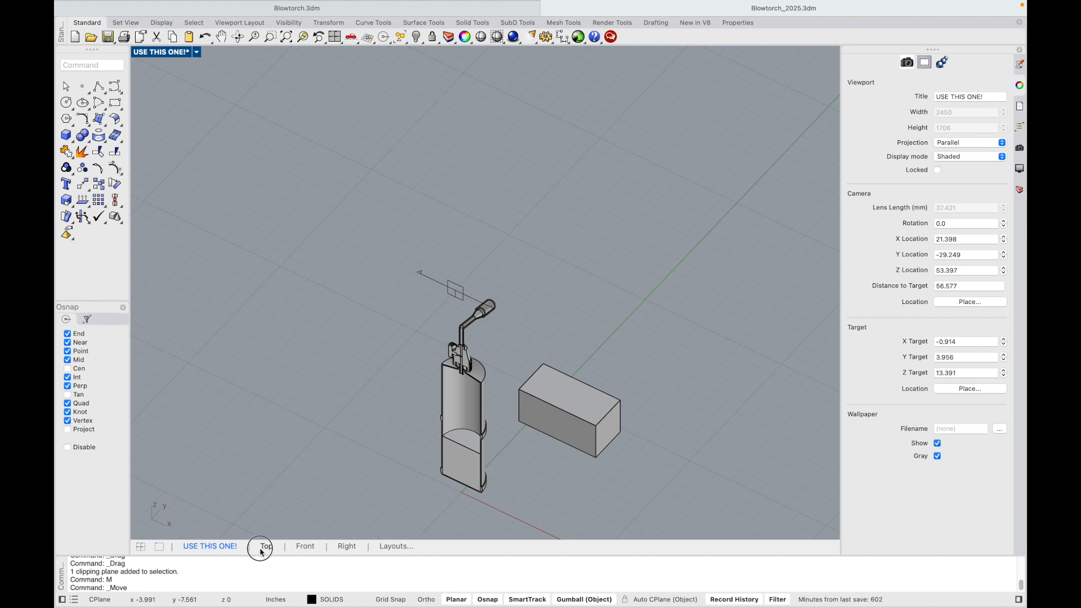
pyautogui.click(268, 546)
pyautogui.click(306, 547)
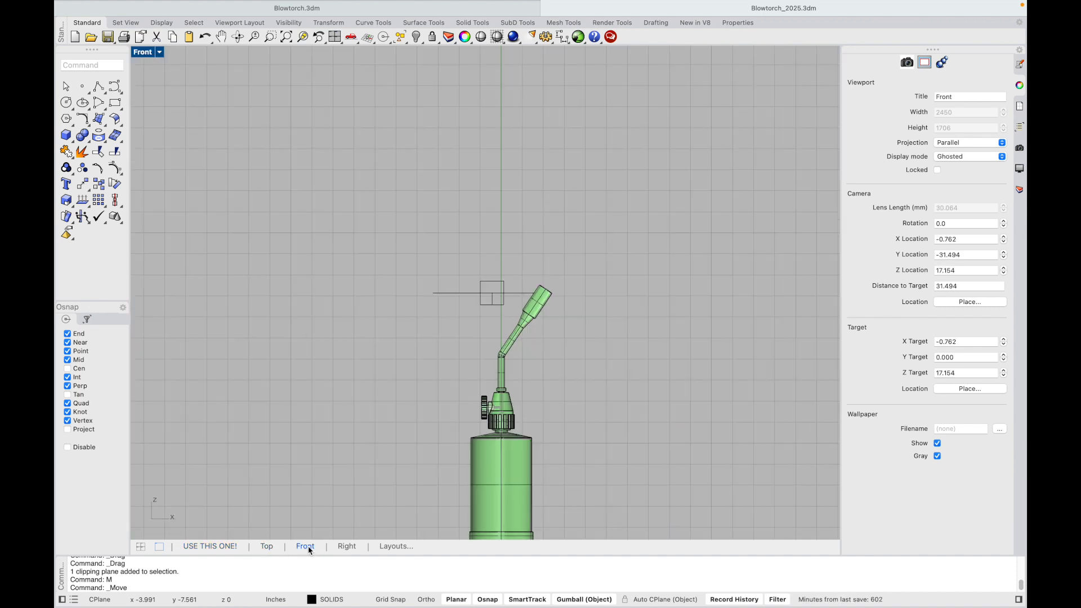
pyautogui.click(341, 546)
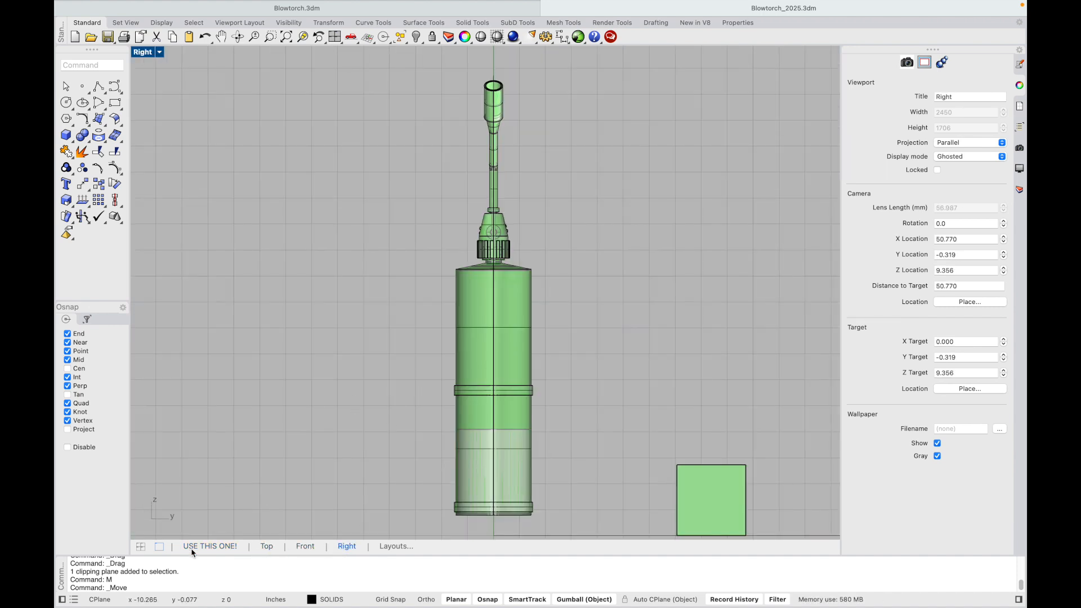
pyautogui.click(210, 546)
# Enable the clipping plane for the Top and Right views, and return to the USE THIS ONE! view
pyautogui.click(457, 294)
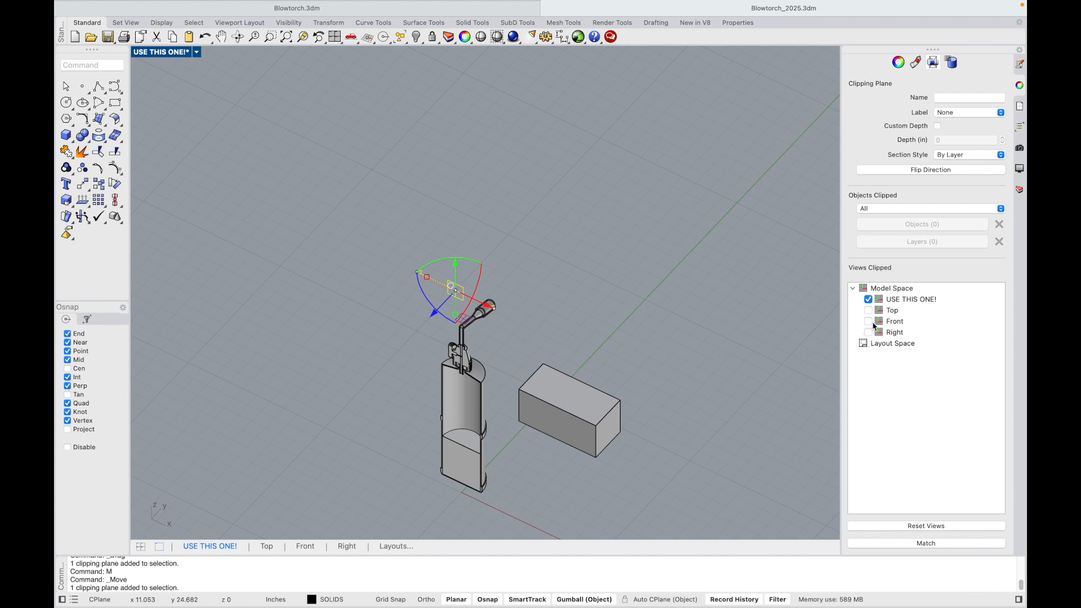
pyautogui.click(267, 546)
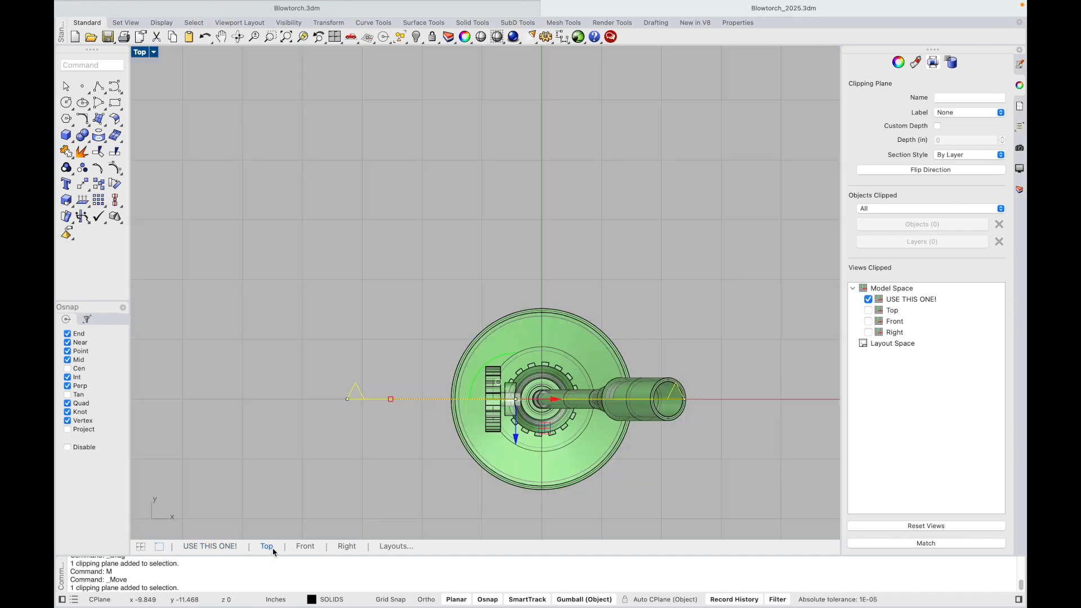
pyautogui.click(869, 311)
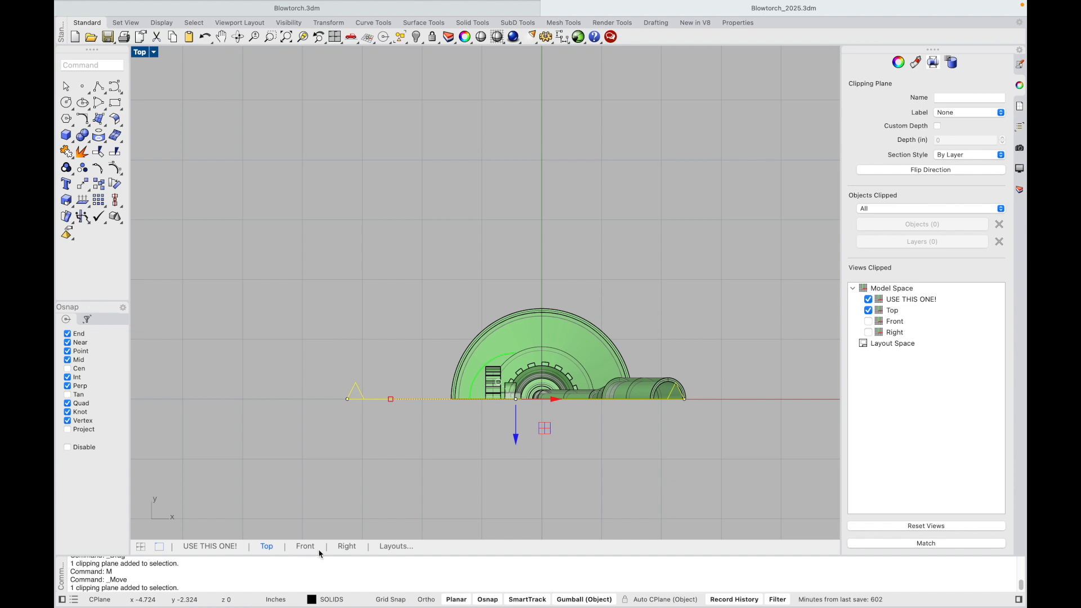
pyautogui.click(347, 546)
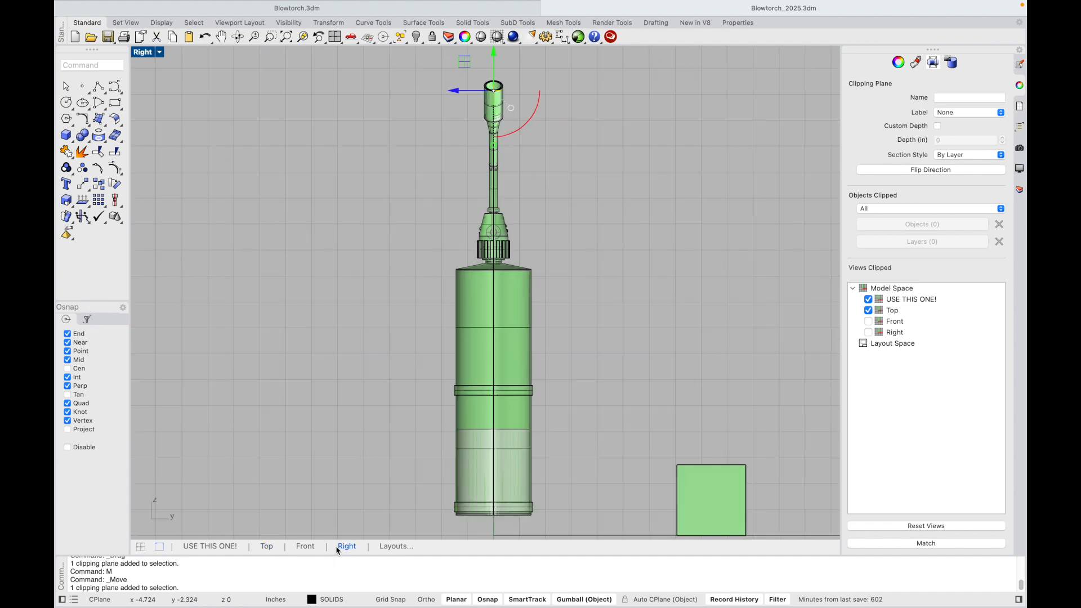
pyautogui.click(869, 333)
pyautogui.click(868, 333)
pyautogui.click(868, 333)
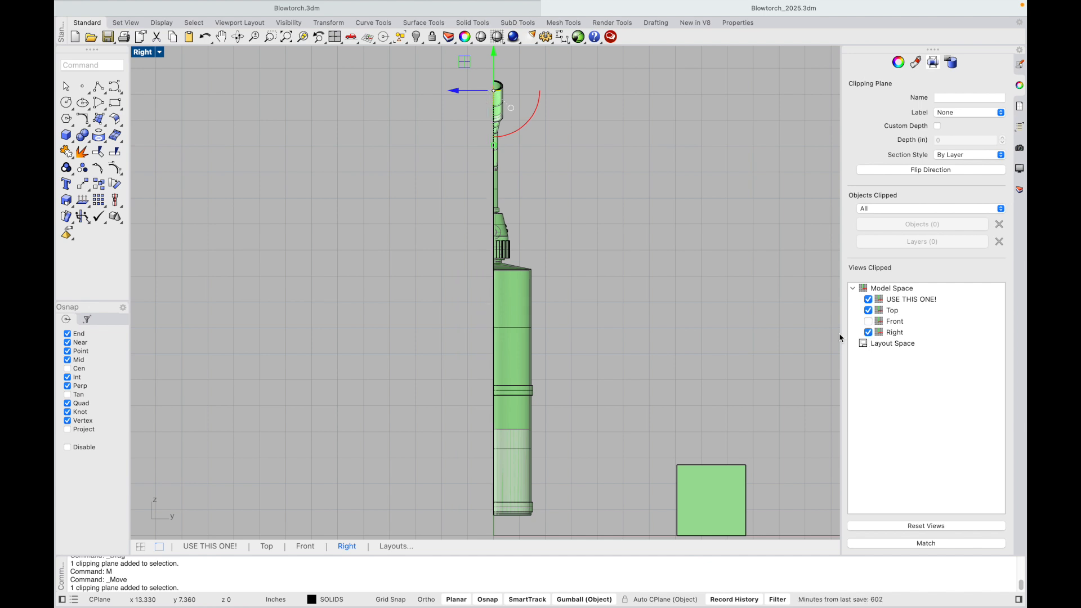
pyautogui.click(196, 548)
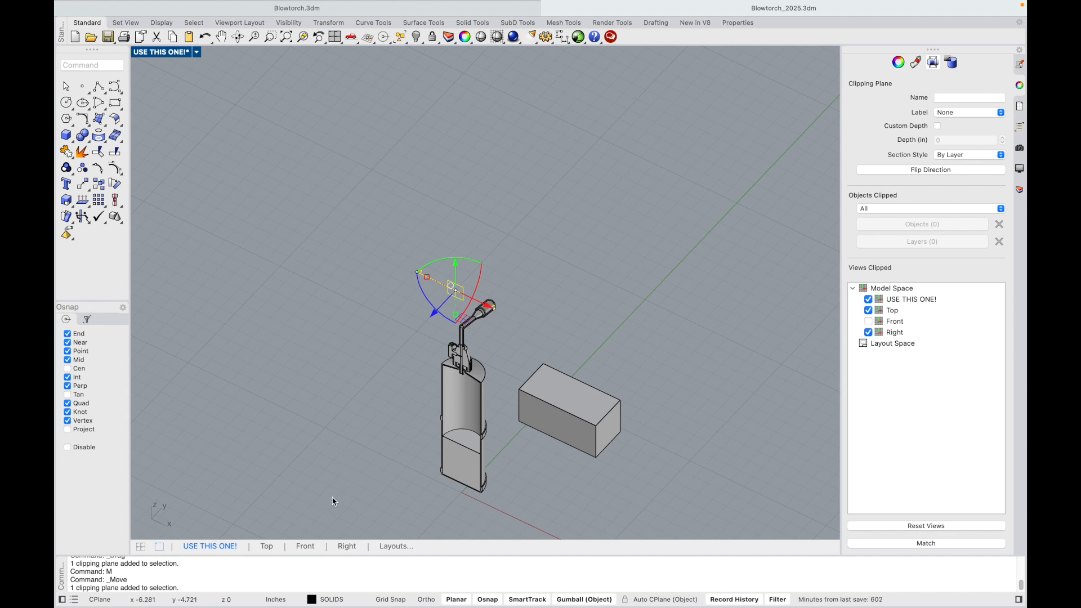
pyautogui.scroll(2, 347, 503)
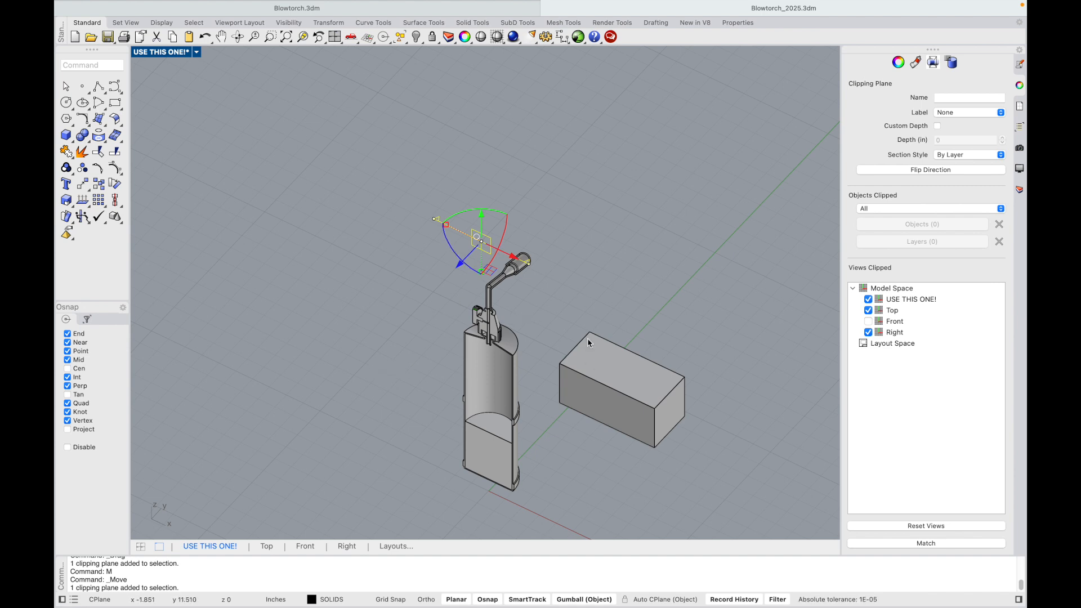
# Delete the rectangular box standing beside the sectioned blowtorch
pyautogui.moveTo(326, 340); pyautogui.dragTo(669, 320, button='right')
pyautogui.scroll(3, 669, 320)
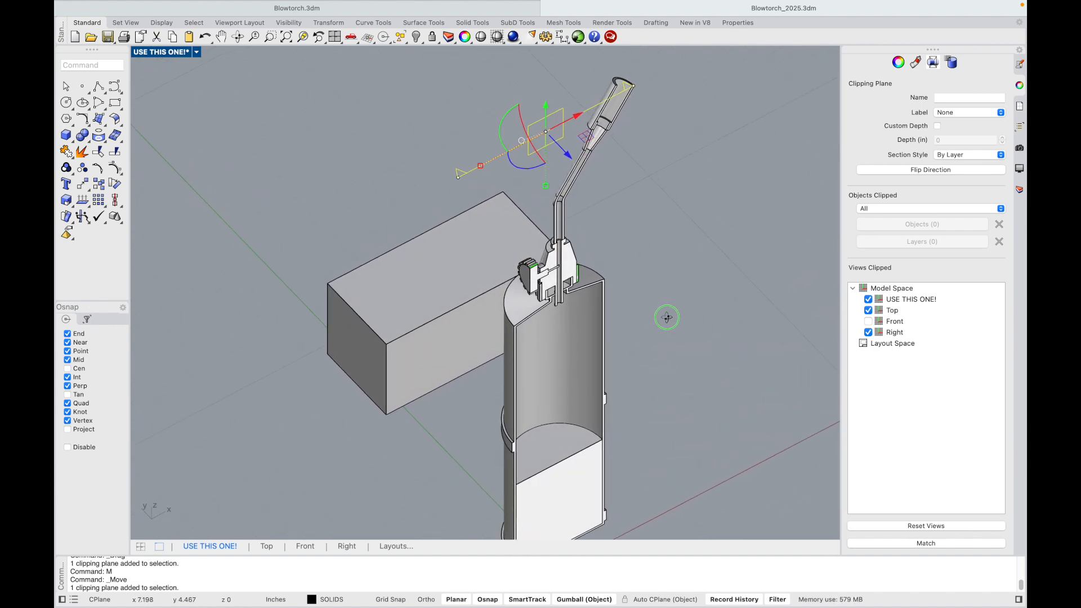
pyautogui.keyDown('shift'); pyautogui.moveTo(663, 316); pyautogui.dragTo(627, 301, button='right'); pyautogui.keyUp('shift')
pyautogui.scroll(-2, 646, 310)
pyautogui.scroll(2, 616, 306)
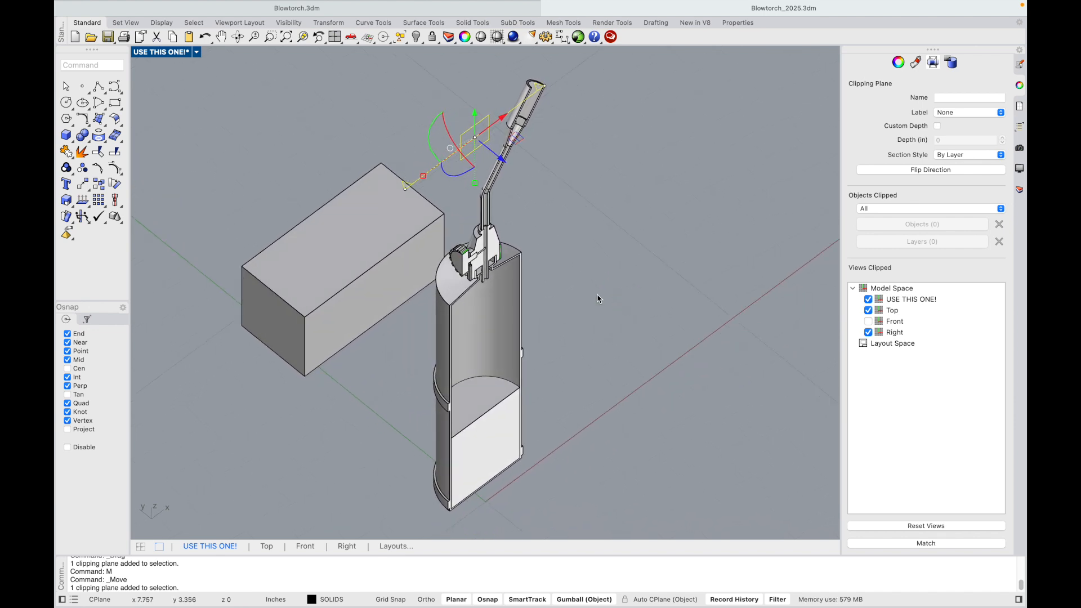
pyautogui.click(342, 299)
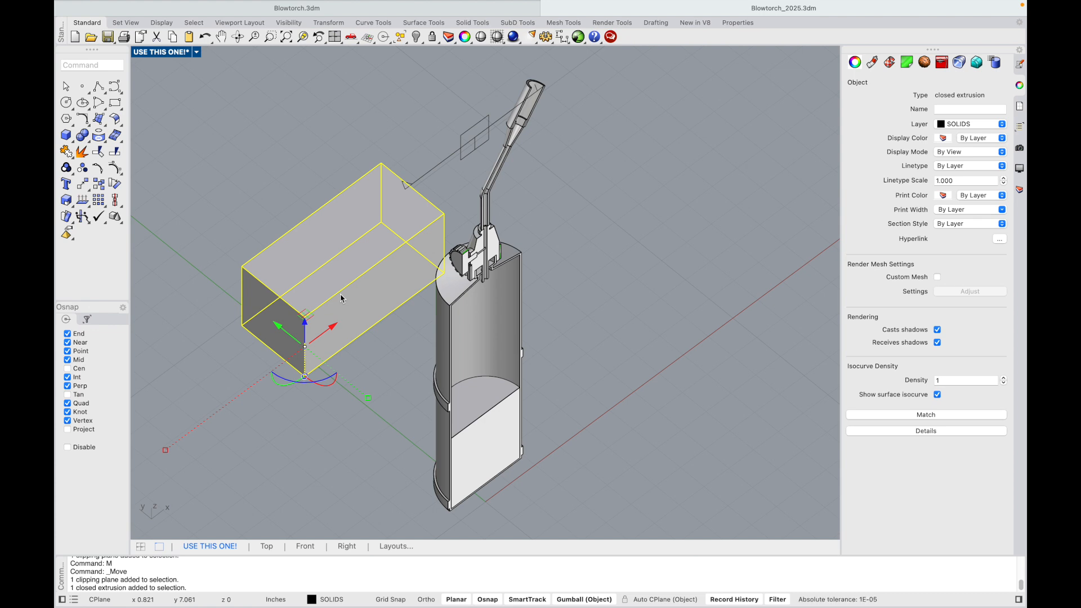
pyautogui.press('Delete')
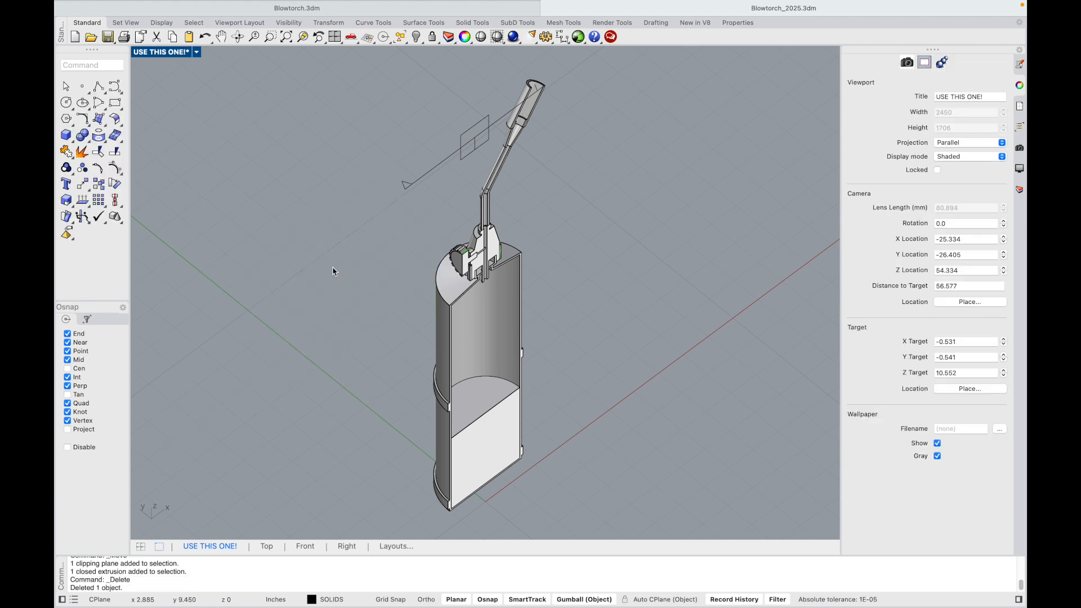
# Orient the view to face the cut side of the blowtorch and save it as the named view USE THIS ONE!
pyautogui.moveTo(387, 275)
pyautogui.mouseDown(button='right')
pyautogui.moveTo(373, 259)
pyautogui.moveTo(371, 275)
pyautogui.mouseUp(button='right')
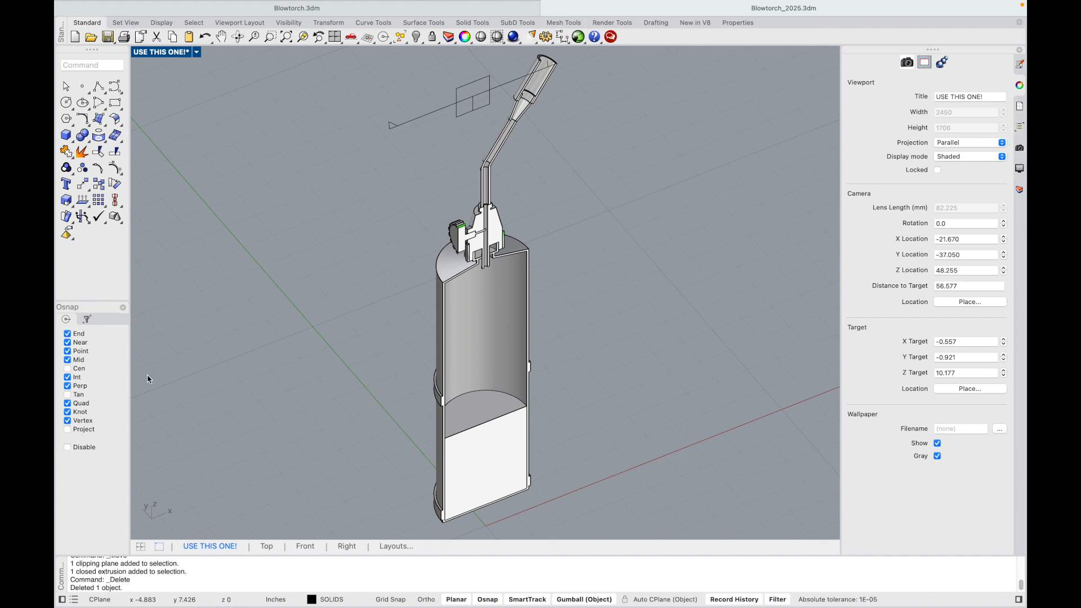
pyautogui.click(184, 7)
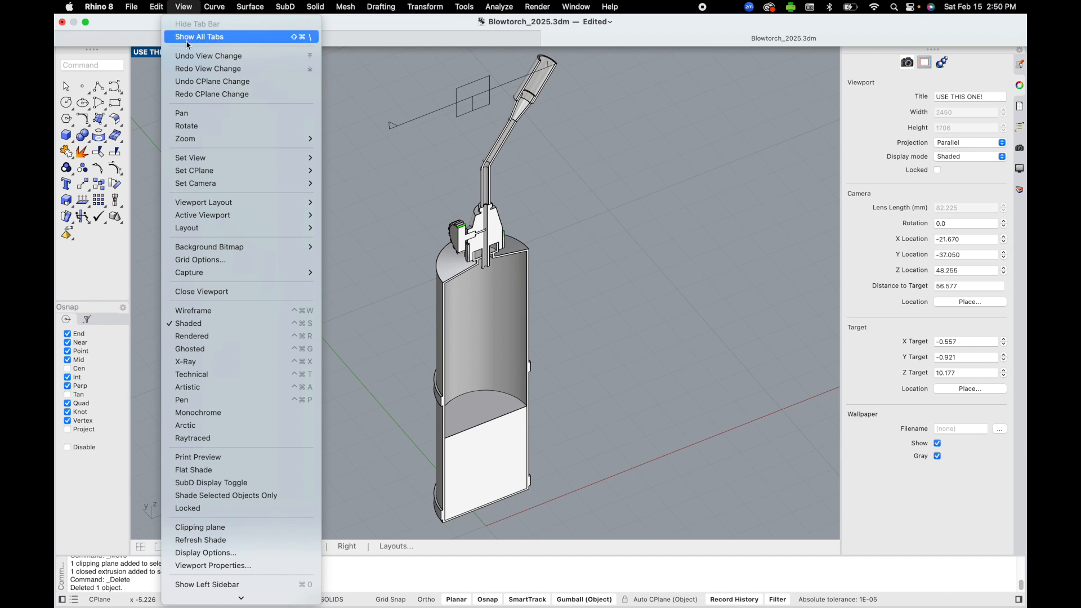
pyautogui.moveTo(204, 163)
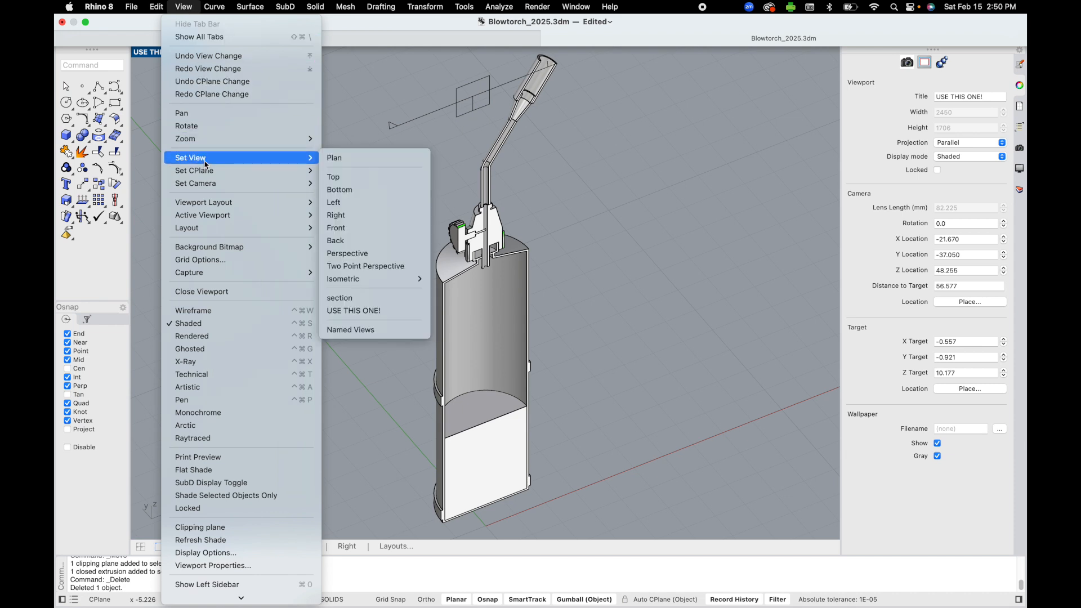
pyautogui.click(373, 329)
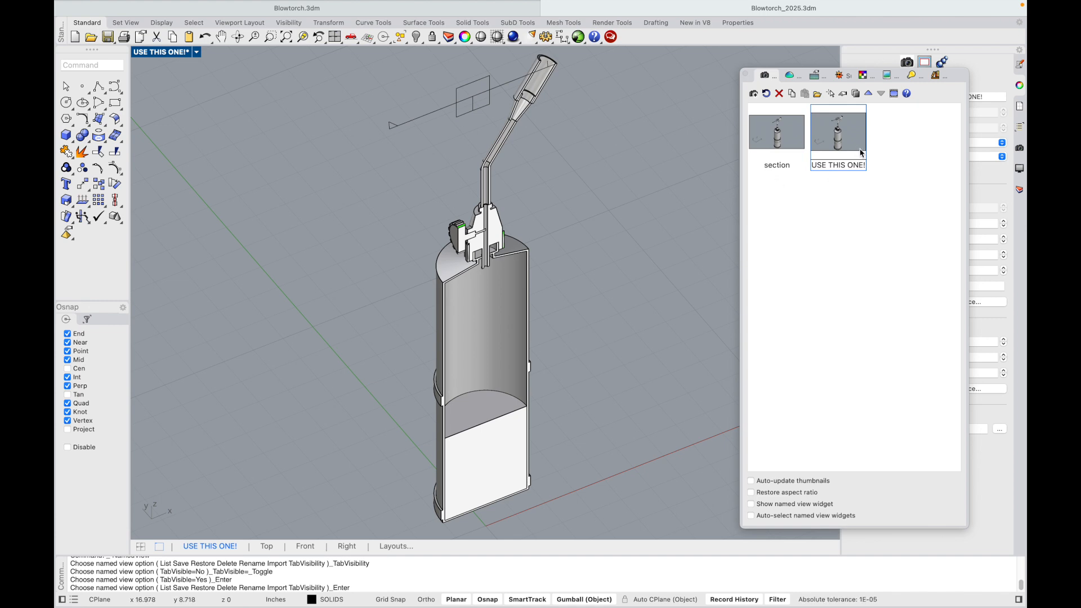
pyautogui.click(753, 94)
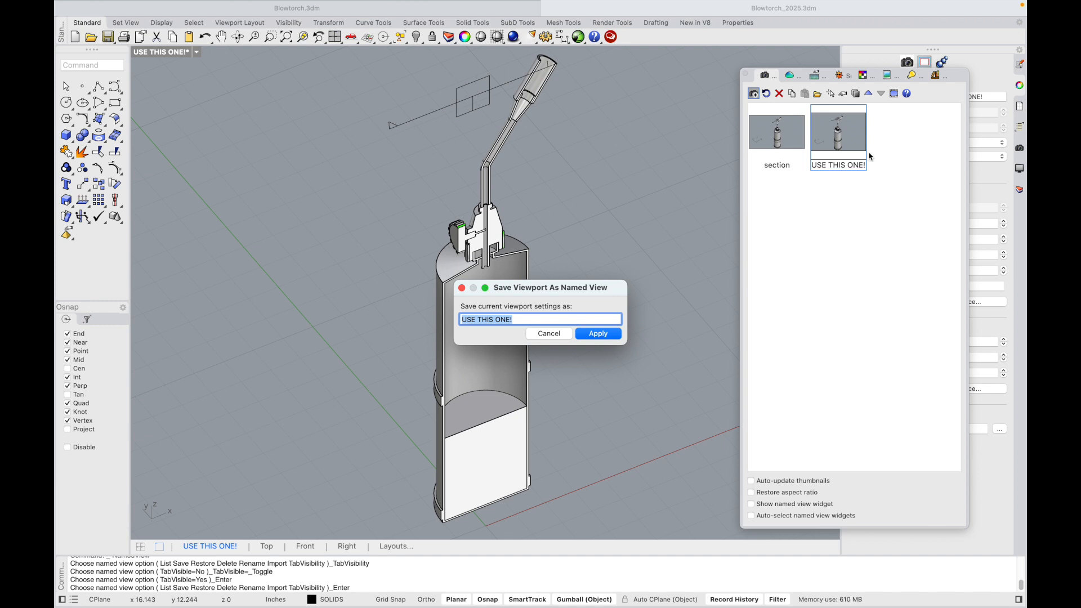
pyautogui.click(598, 334)
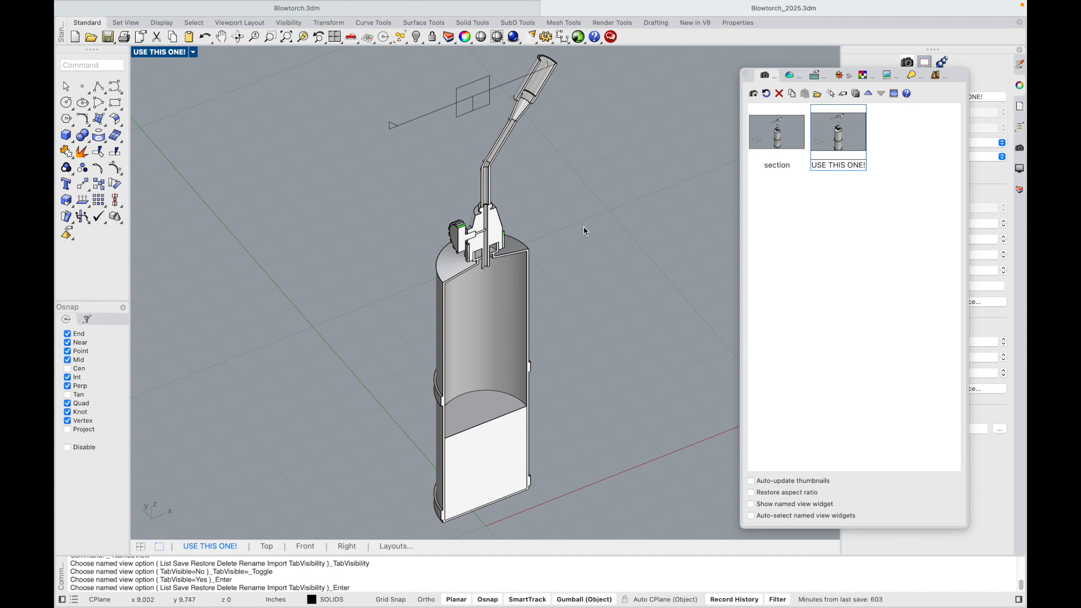
# Orbit away from the saved view, restore the named view USE THIS ONE!, and close the named views list
pyautogui.moveTo(636, 211); pyautogui.dragTo(591, 267, button='right')
pyautogui.doubleClick(838, 134)
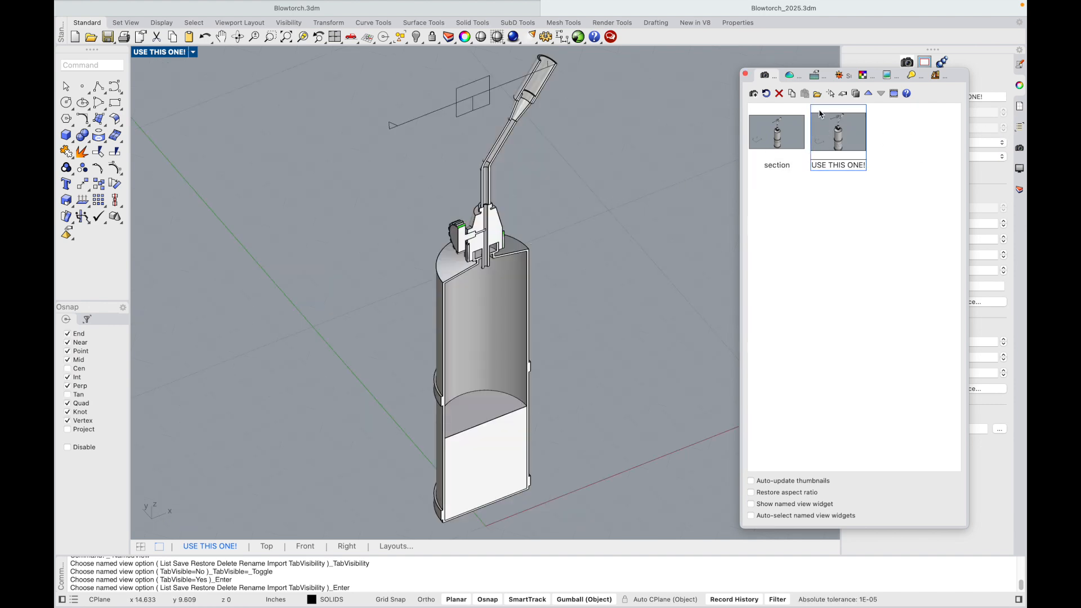
pyautogui.click(747, 75)
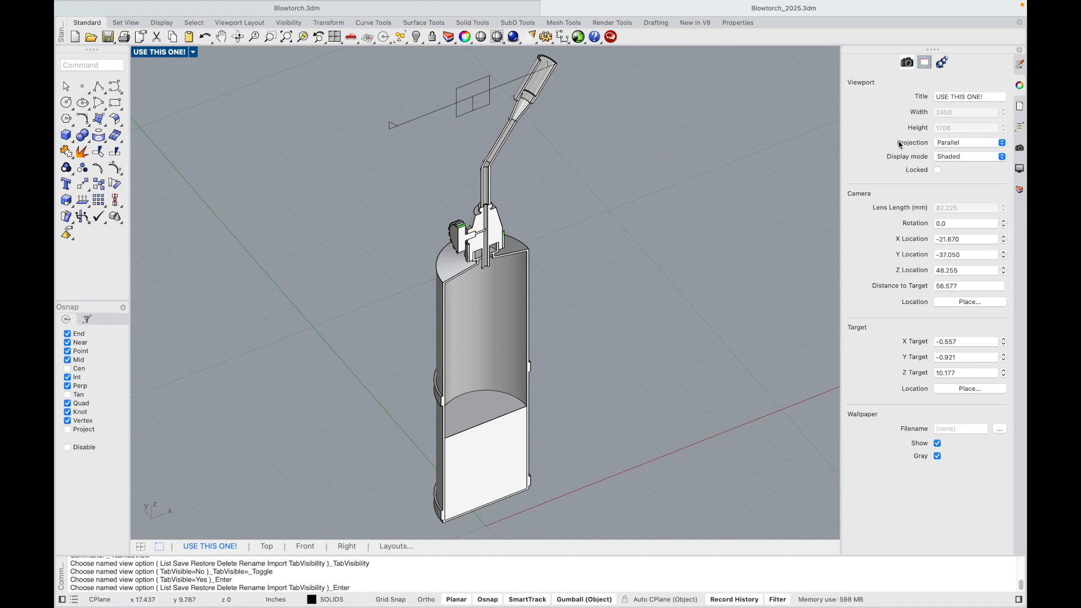
# Try Perspective projection in the USE THIS ONE! viewport and return the projection to Parallel
pyautogui.click(950, 144)
pyautogui.click(951, 156)
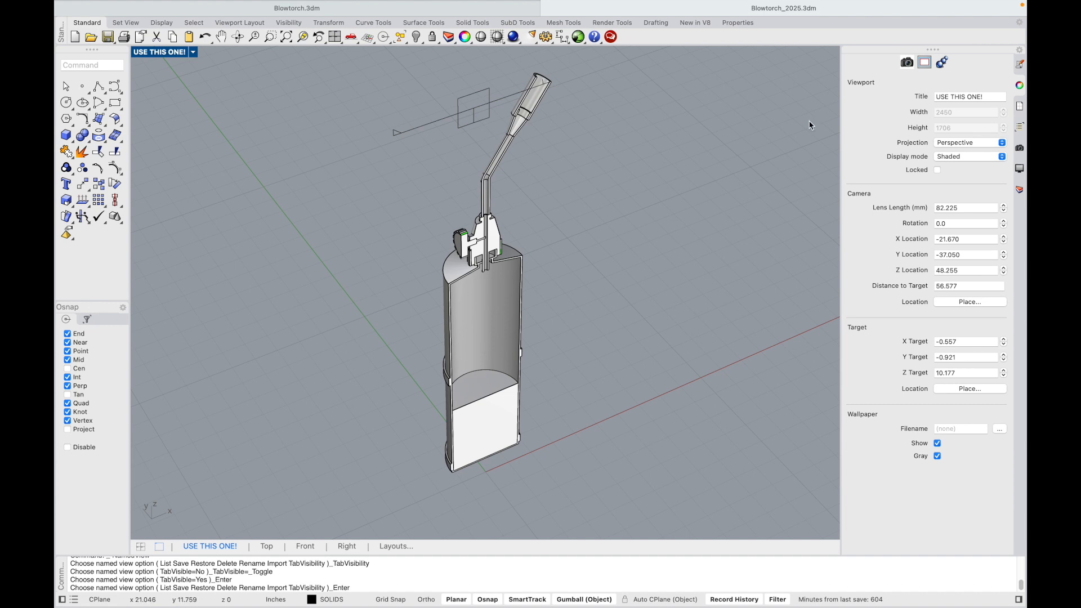
pyautogui.click(1003, 143)
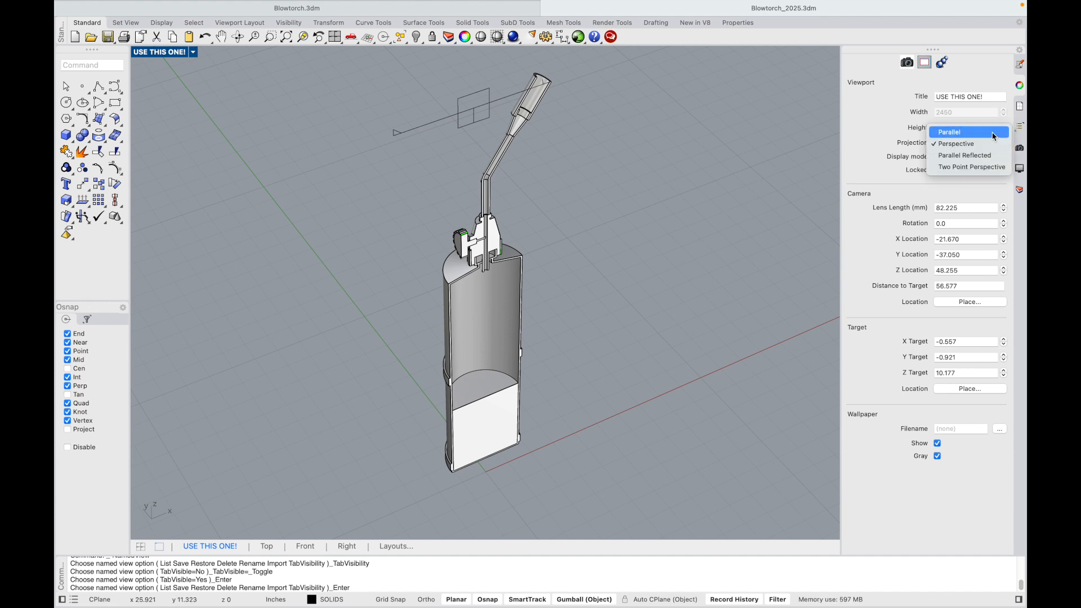
pyautogui.click(950, 135)
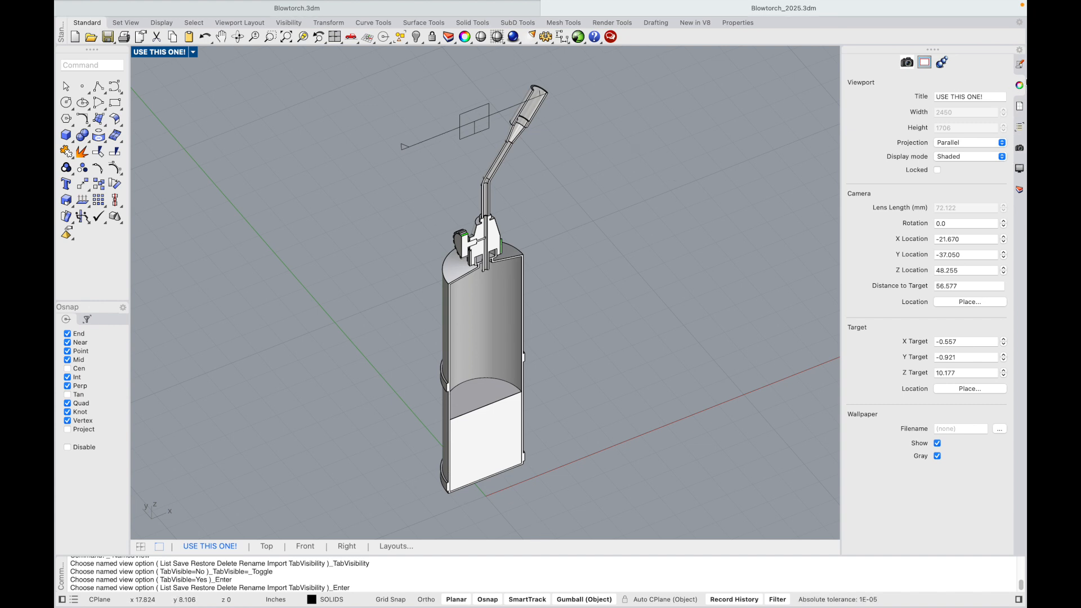
# Run Make2D on the whole blowtorch and clipping plane from the USE THIS ONE! view, with clipping plane intersections and grouped output
pyautogui.click(1019, 190)
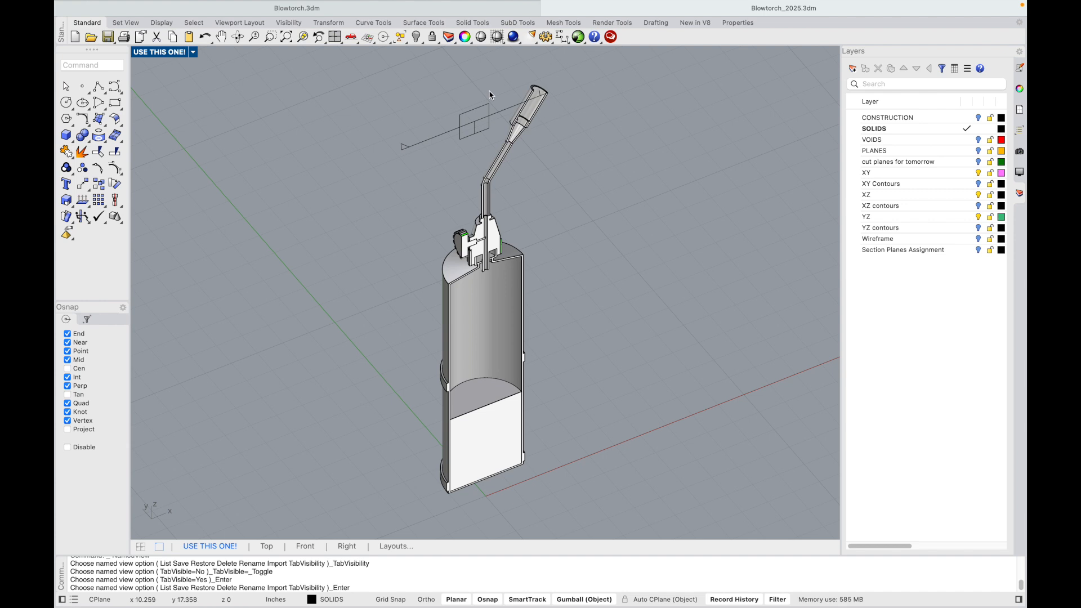
pyautogui.moveTo(599, 70); pyautogui.dragTo(392, 479)
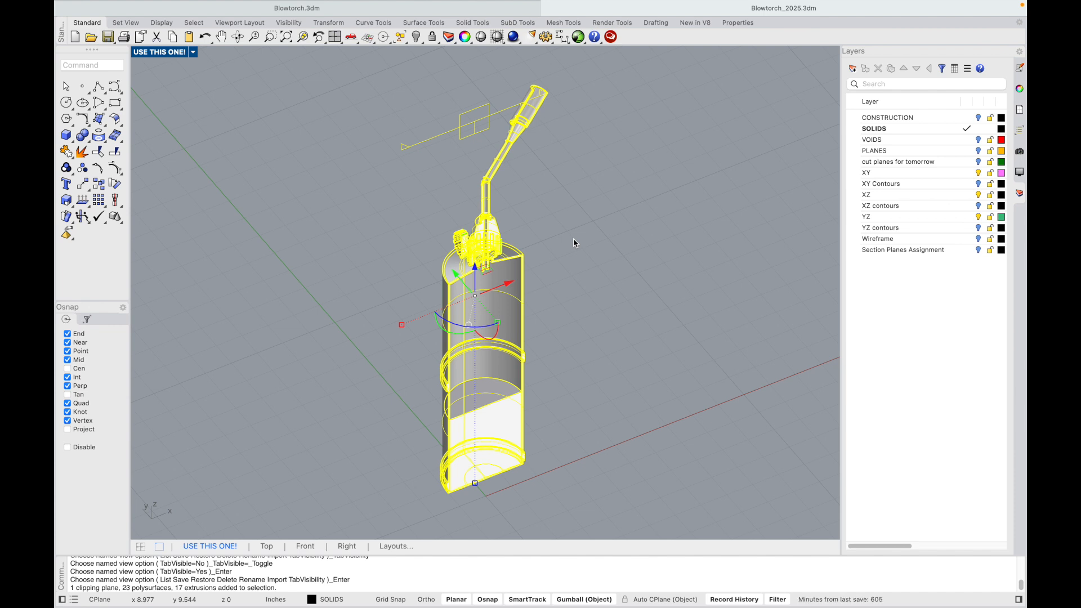
pyautogui.write('Make')
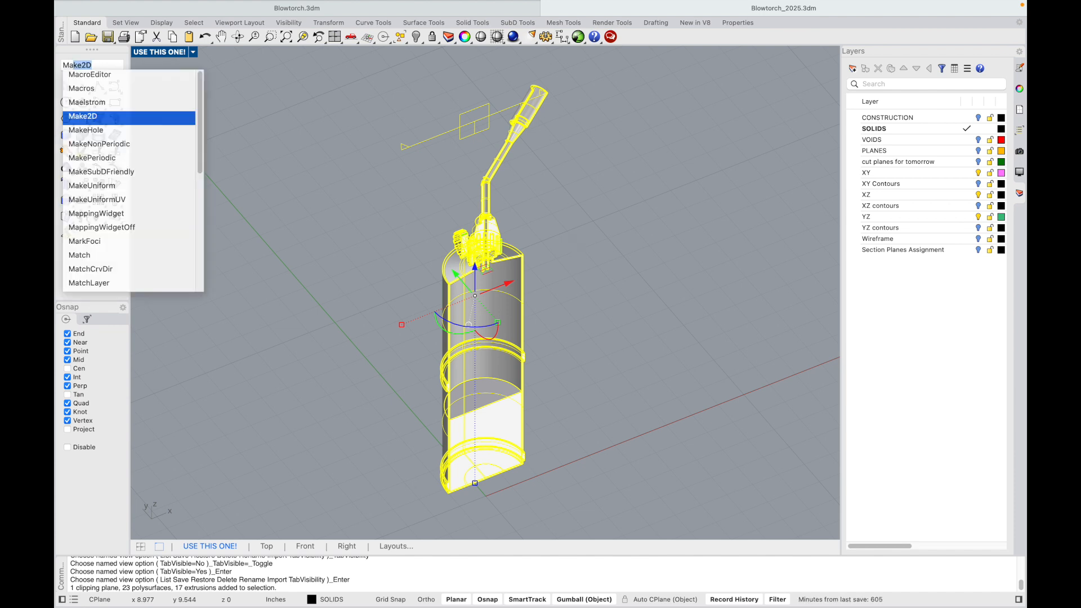
pyautogui.write('2D')
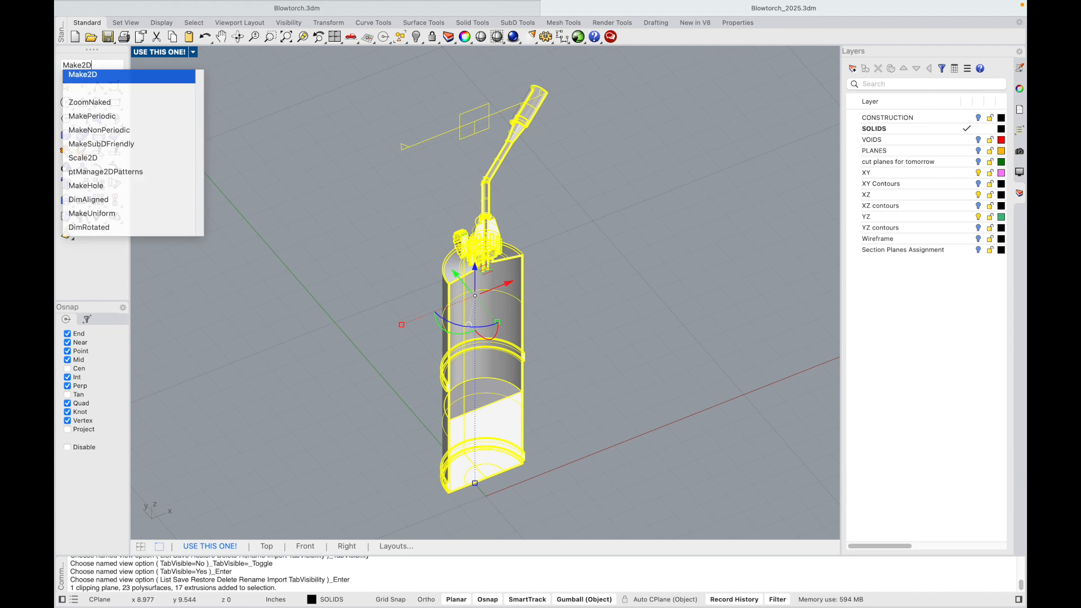
pyautogui.press('Return')
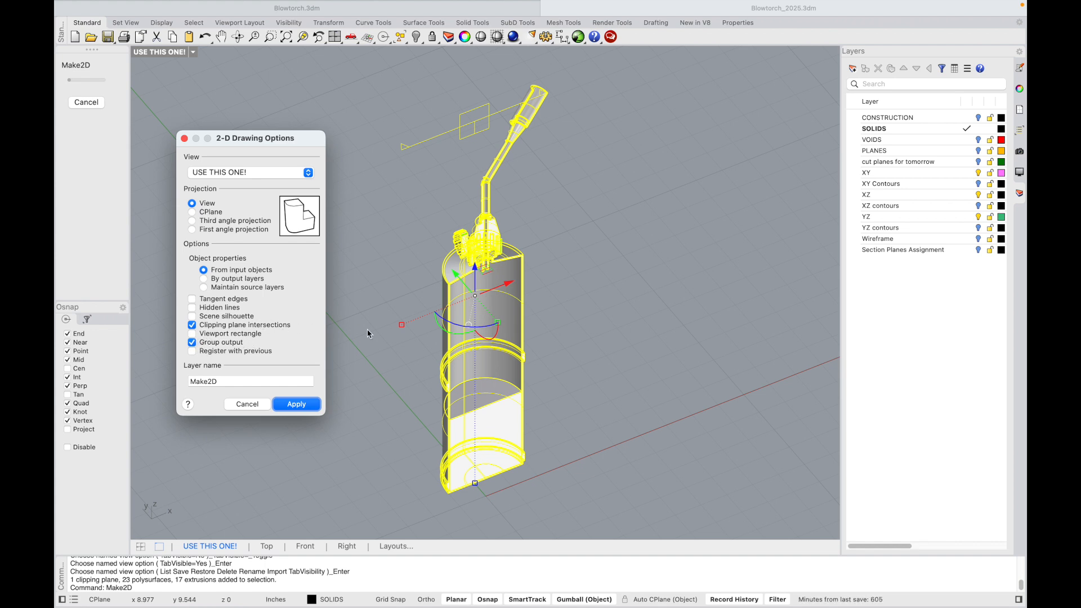
pyautogui.click(297, 404)
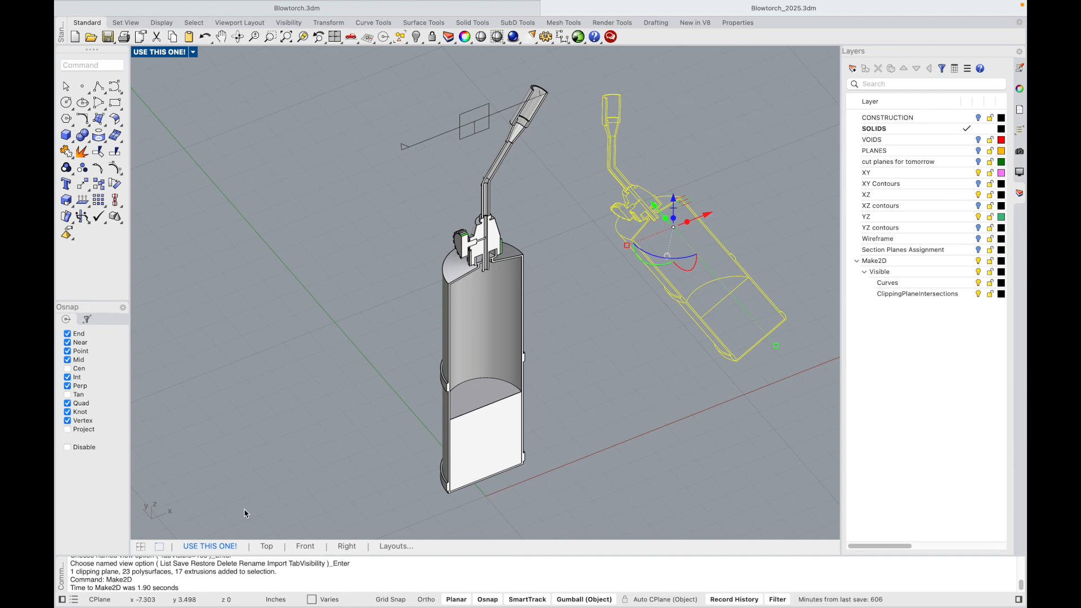
# Examine the Make2D linework in the Top view and how it lies on the ground plane in the USE THIS ONE! view
pyautogui.click(266, 546)
pyautogui.scroll(-5, 316, 289)
pyautogui.scroll(8, 509, 144)
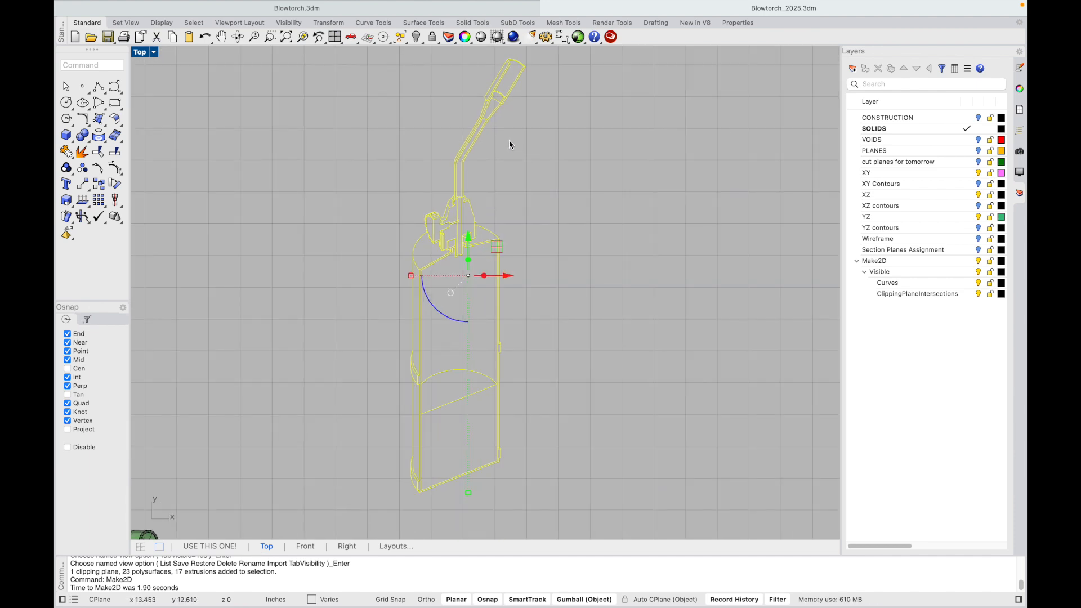
pyautogui.scroll(-2, 509, 140)
pyautogui.click(208, 546)
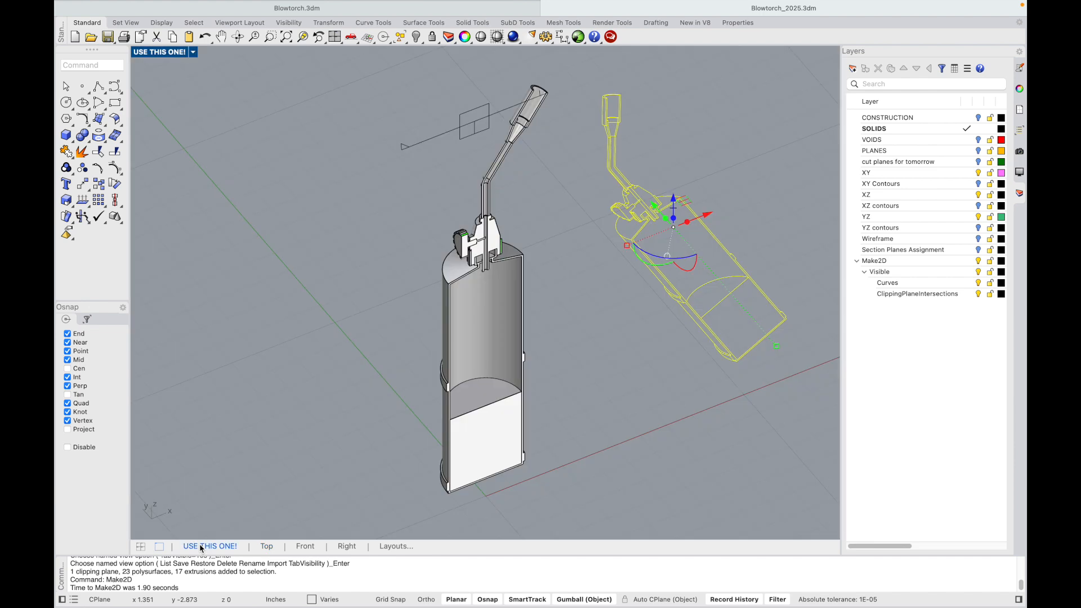
pyautogui.scroll(-8, 576, 232)
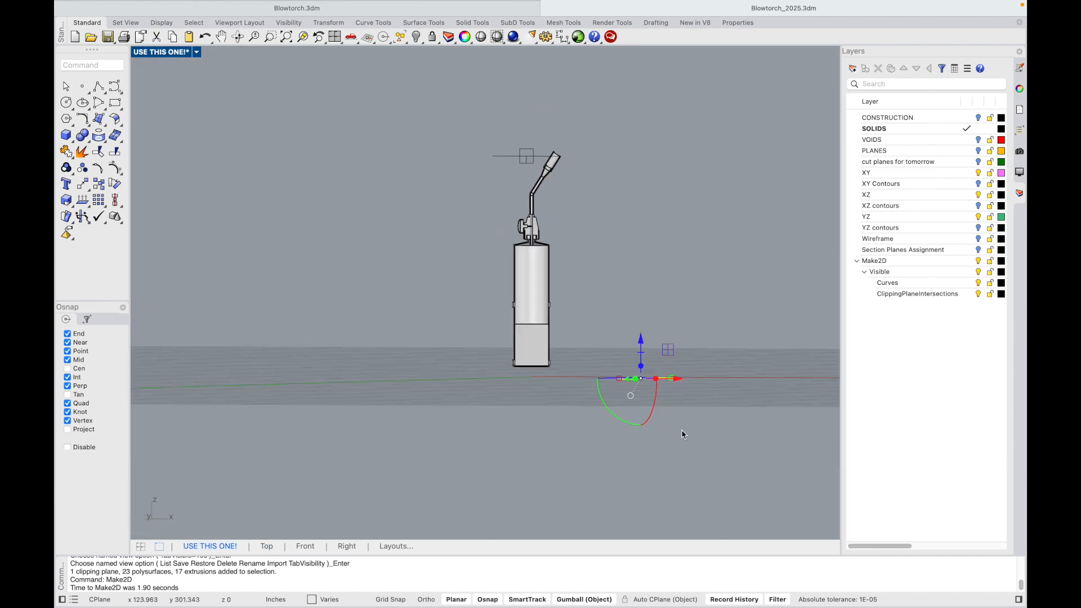
pyautogui.scroll(6, 677, 424)
pyautogui.moveTo(671, 376); pyautogui.dragTo(670, 382, button='right')
pyautogui.scroll(4, 630, 329)
pyautogui.scroll(3, 630, 328)
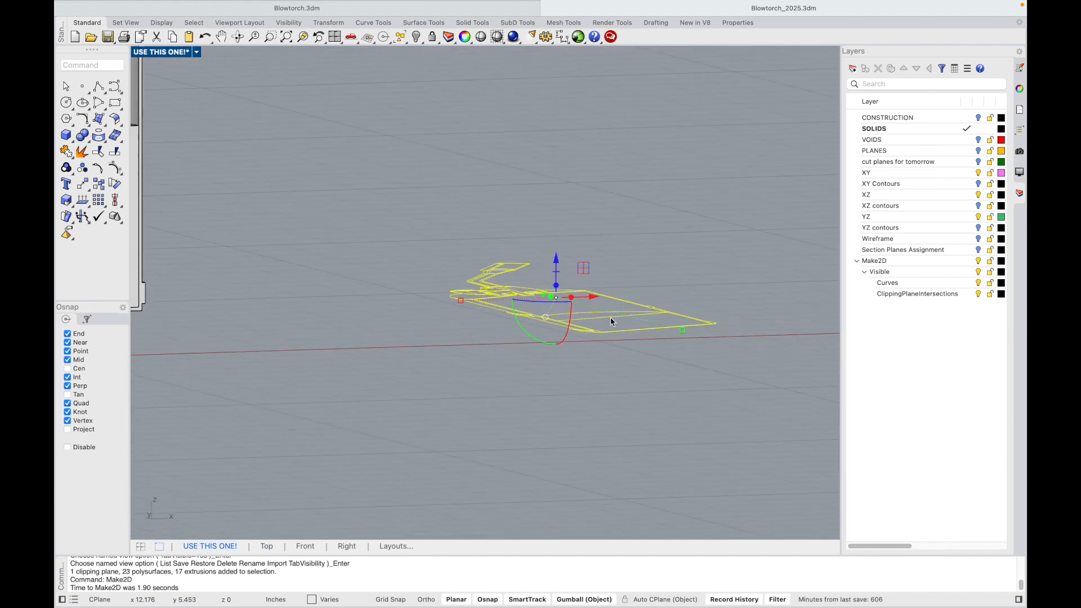
pyautogui.scroll(-2, 543, 296)
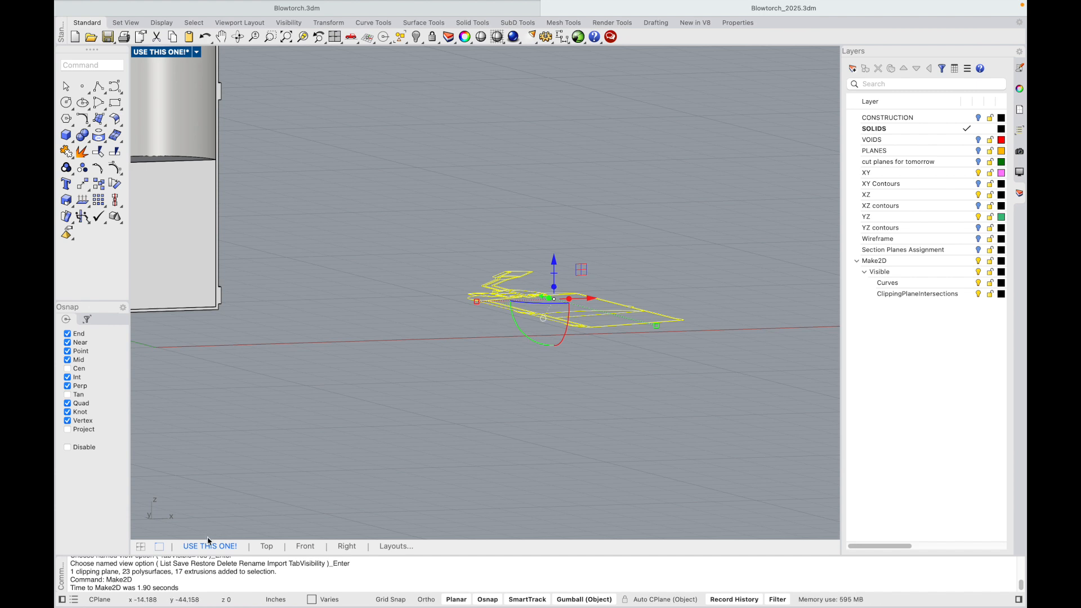
# Deselect the linework in the Top view and check the Make2D layer's contents by toggling its visibility off and on
pyautogui.click(266, 546)
pyautogui.click(372, 204)
pyautogui.scroll(2, 379, 168)
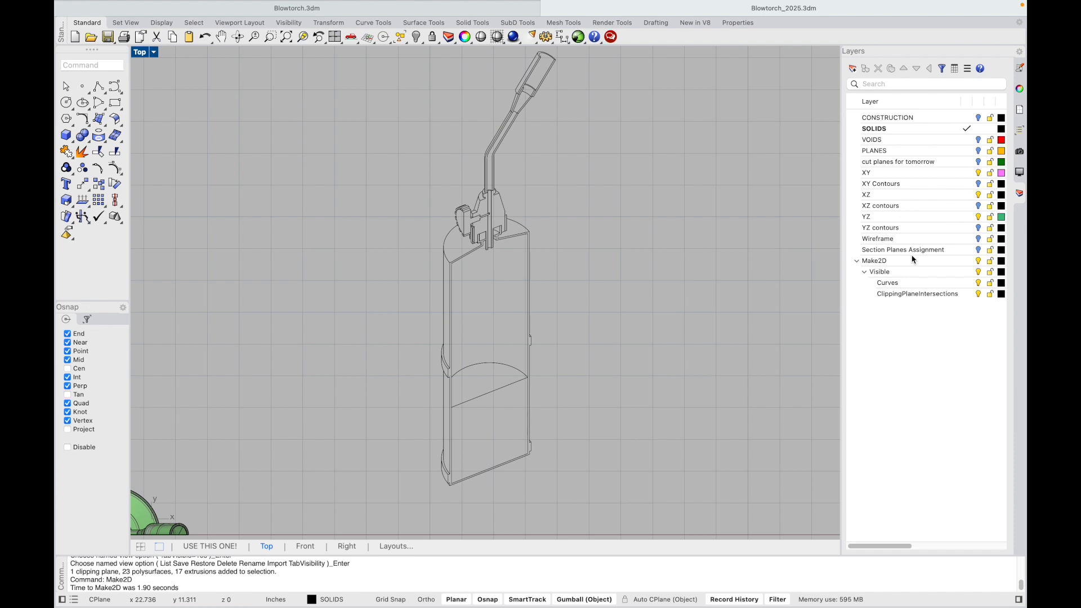
pyautogui.click(979, 262)
pyautogui.click(978, 262)
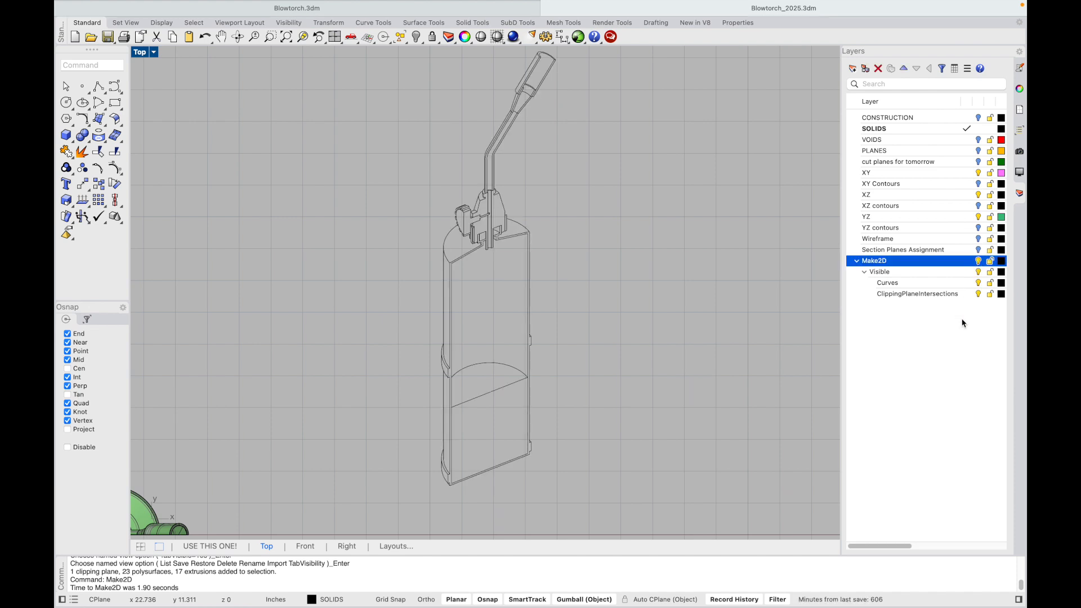
pyautogui.click(947, 343)
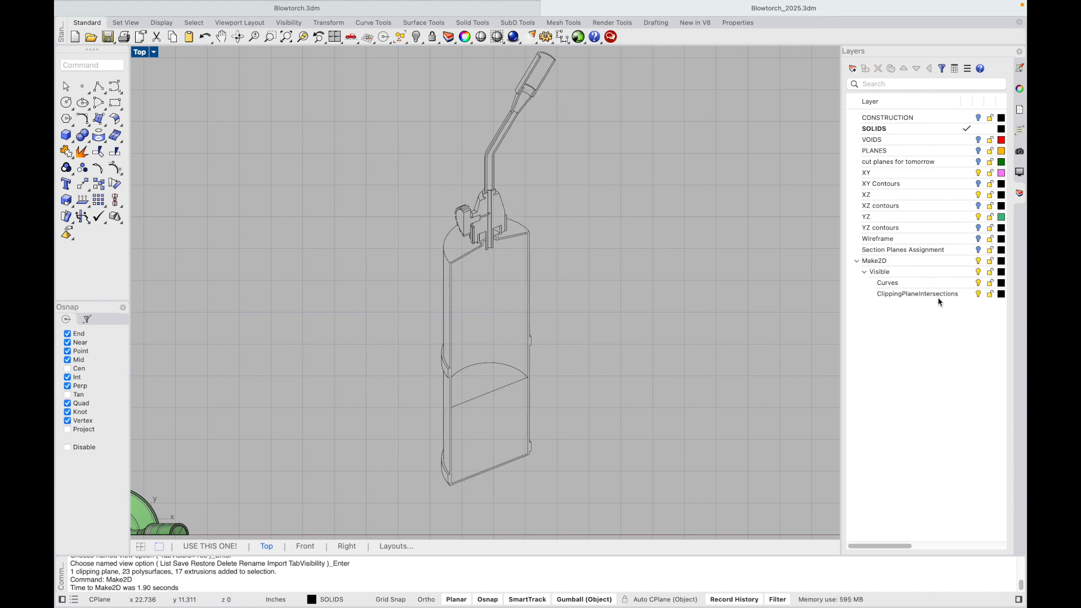
# Toggle the Curves and ClippingPlaneIntersections sublayers off and back on to see which lines each contains
pyautogui.click(978, 283)
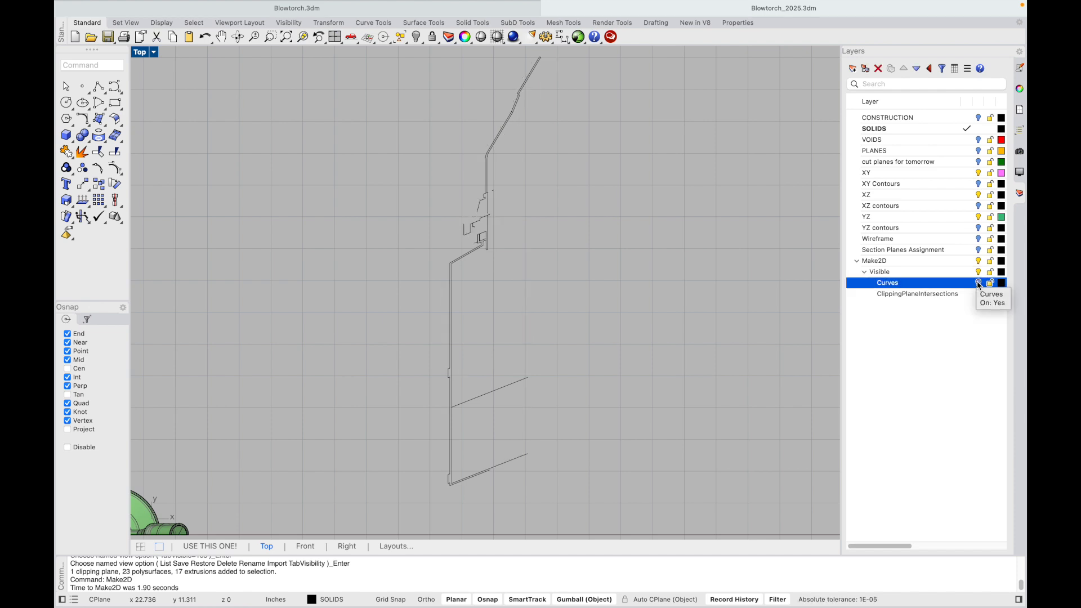
pyautogui.click(978, 284)
pyautogui.click(978, 294)
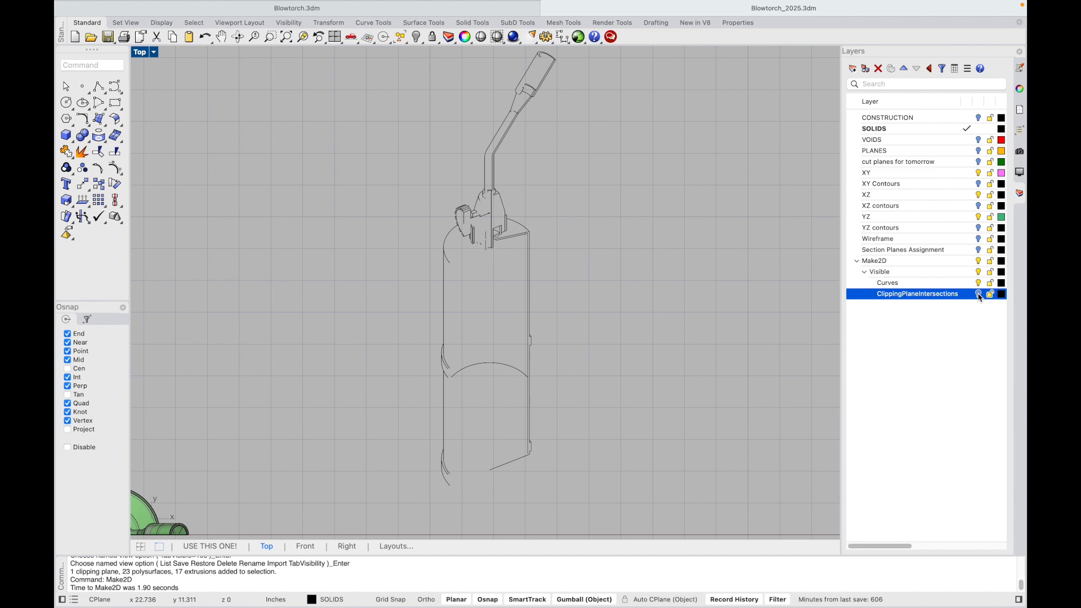
pyautogui.click(979, 294)
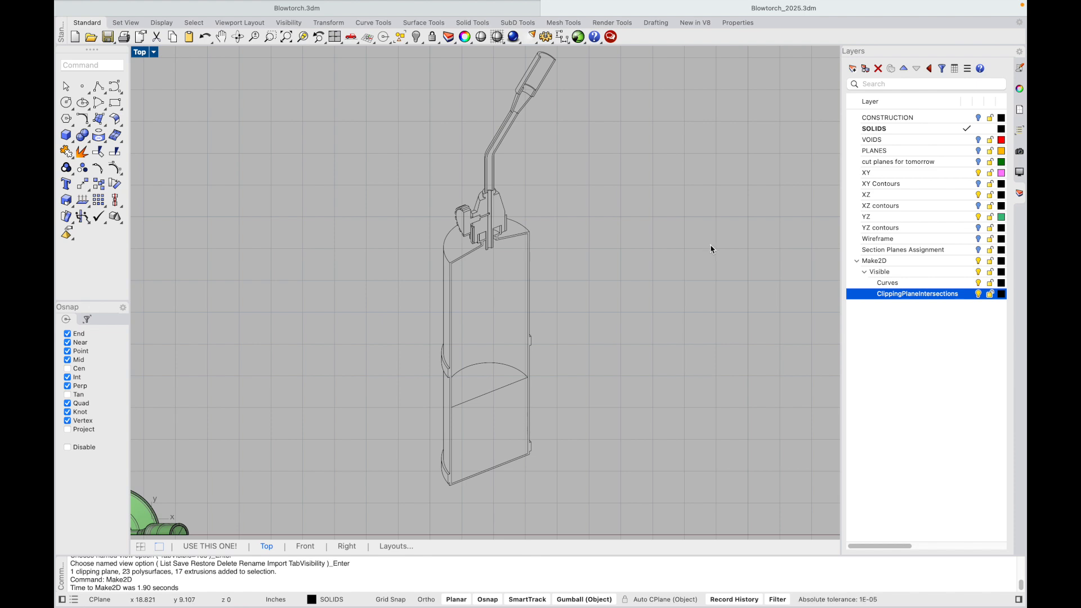
pyautogui.click(978, 294)
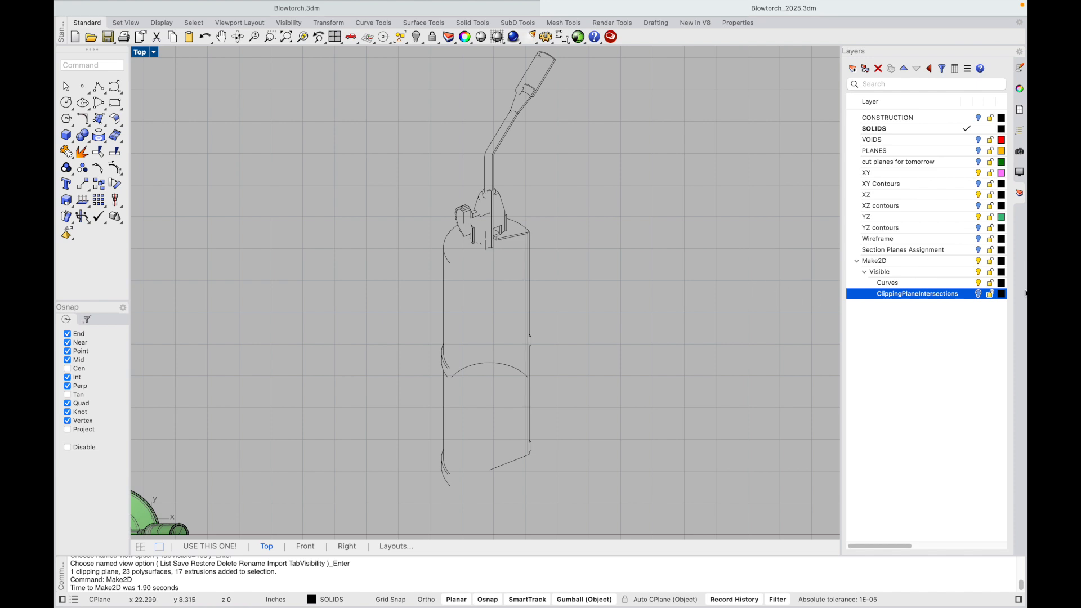
pyautogui.click(979, 295)
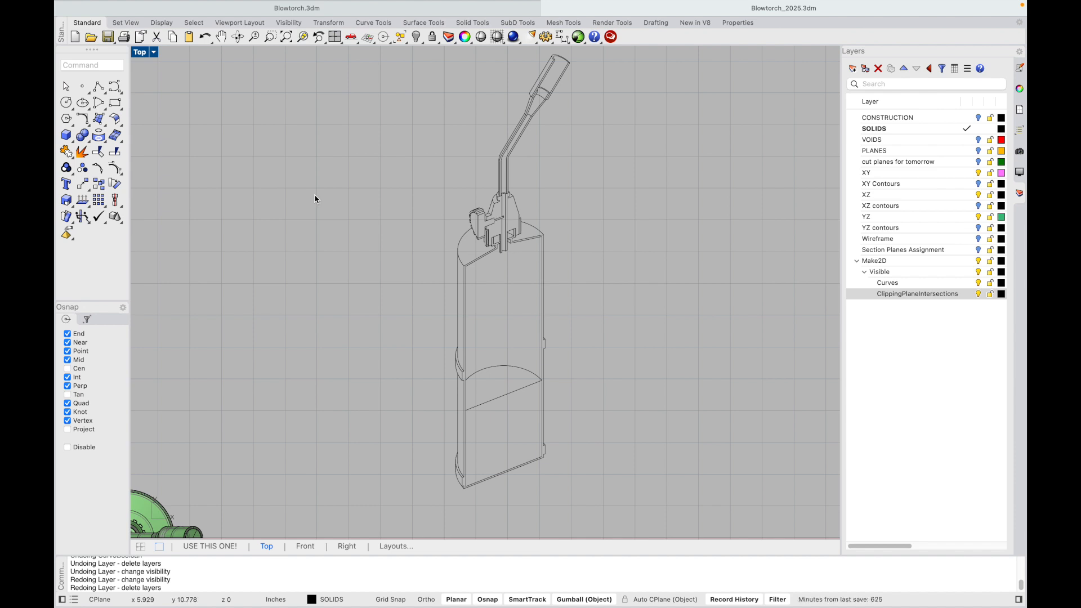
# Return to the USE THIS ONE! view and look at the blowtorch together with its flat Make2D drawing
pyautogui.click(208, 546)
pyautogui.scroll(-12, 449, 327)
pyautogui.scroll(4, 377, 208)
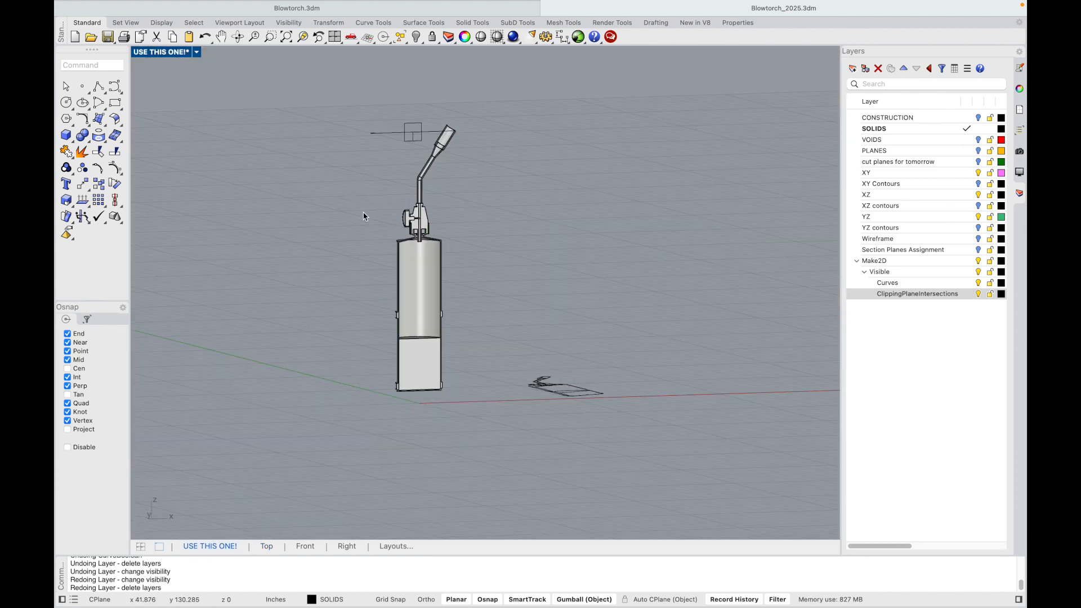
# Restore the saved named view USE THIS ONE! to bring back the sectioned blowtorch's camera position
pyautogui.click(194, 7)
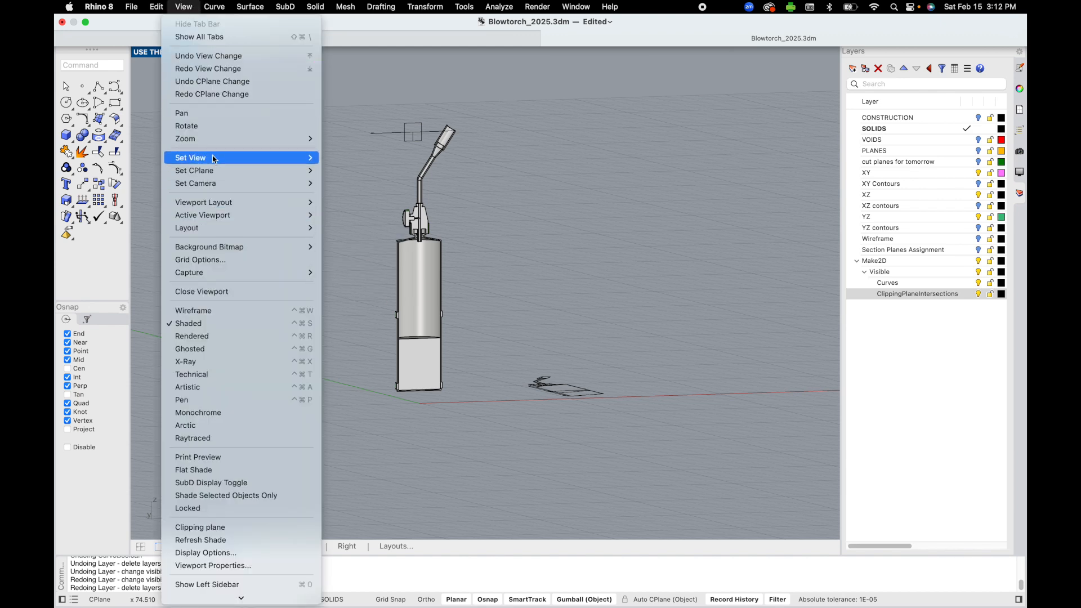
pyautogui.moveTo(212, 158)
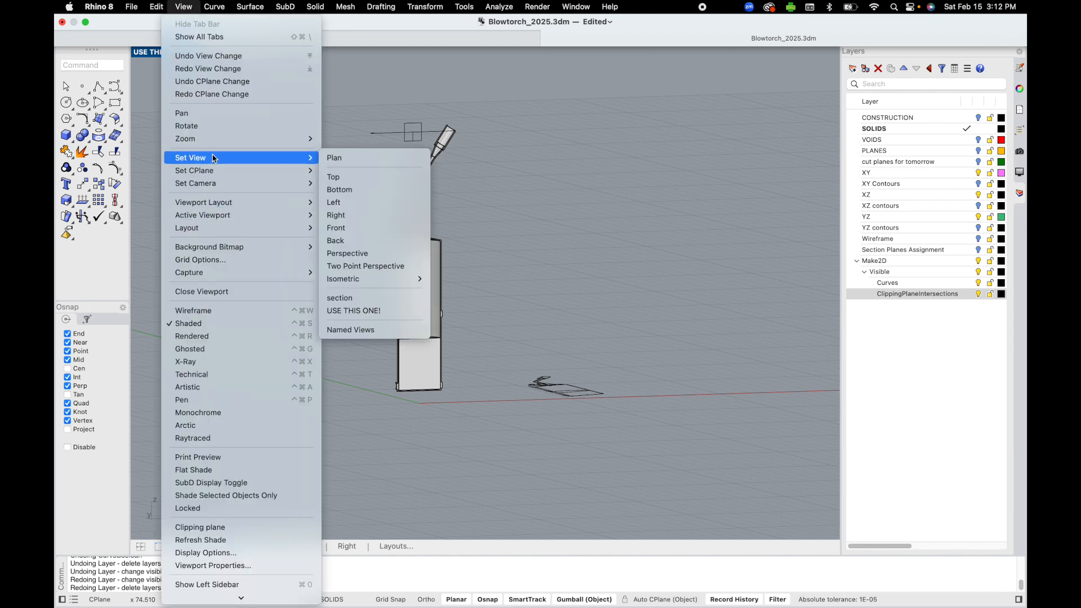
pyautogui.click(360, 311)
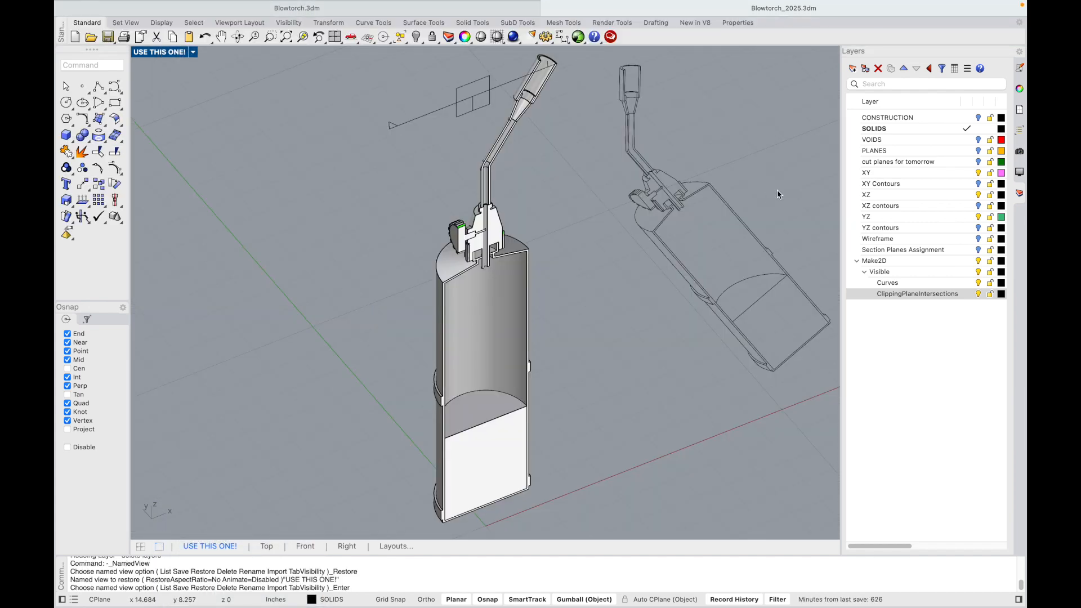
# Hide the Make2D layer and set the viewport's display mode to Arctic
pyautogui.click(918, 294)
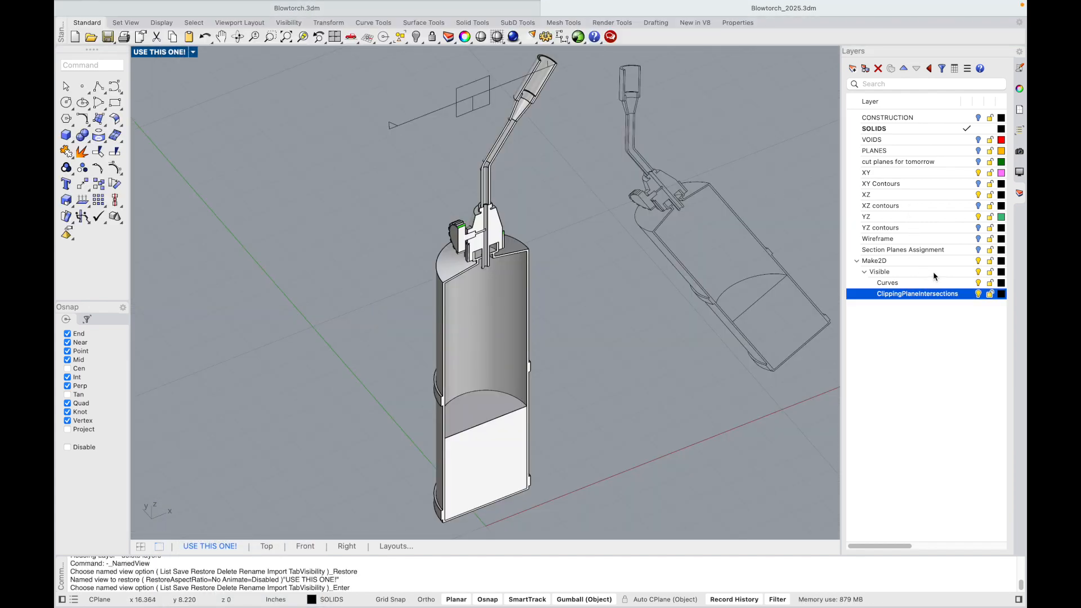
pyautogui.click(978, 262)
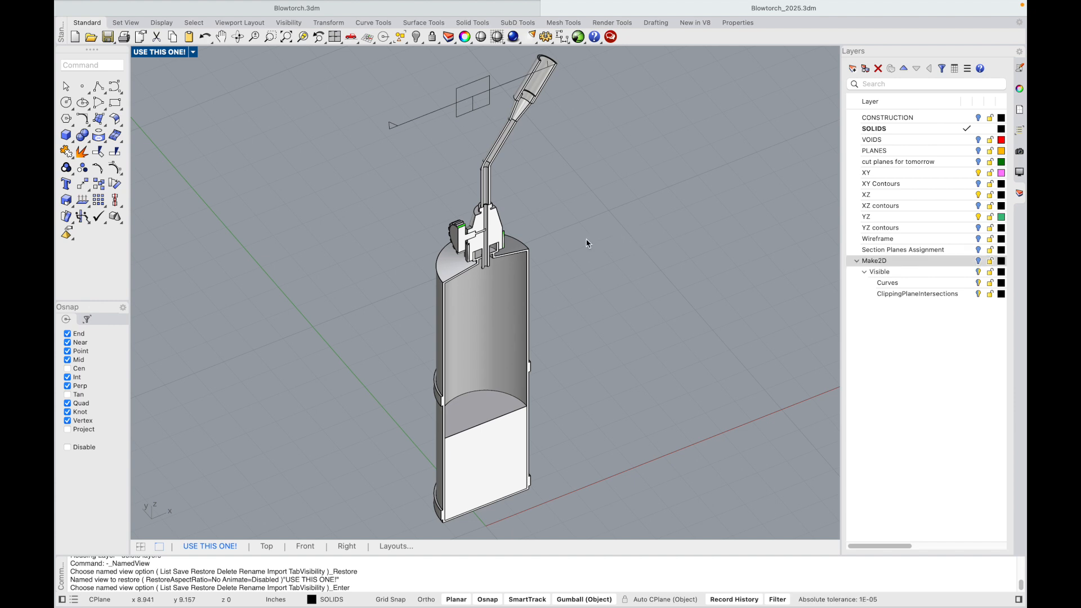
pyautogui.click(192, 52)
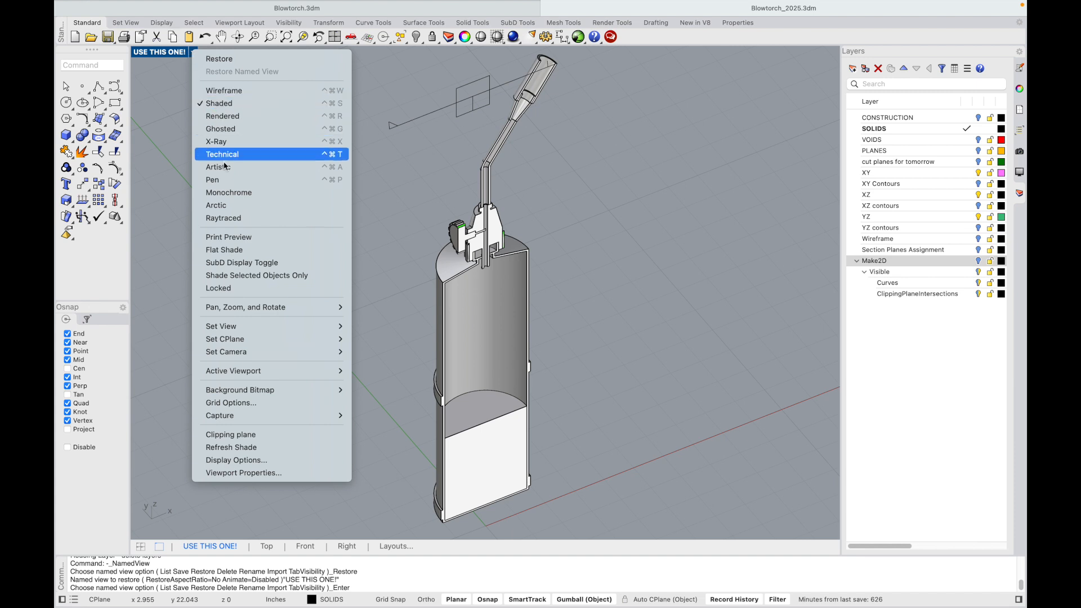
pyautogui.click(217, 205)
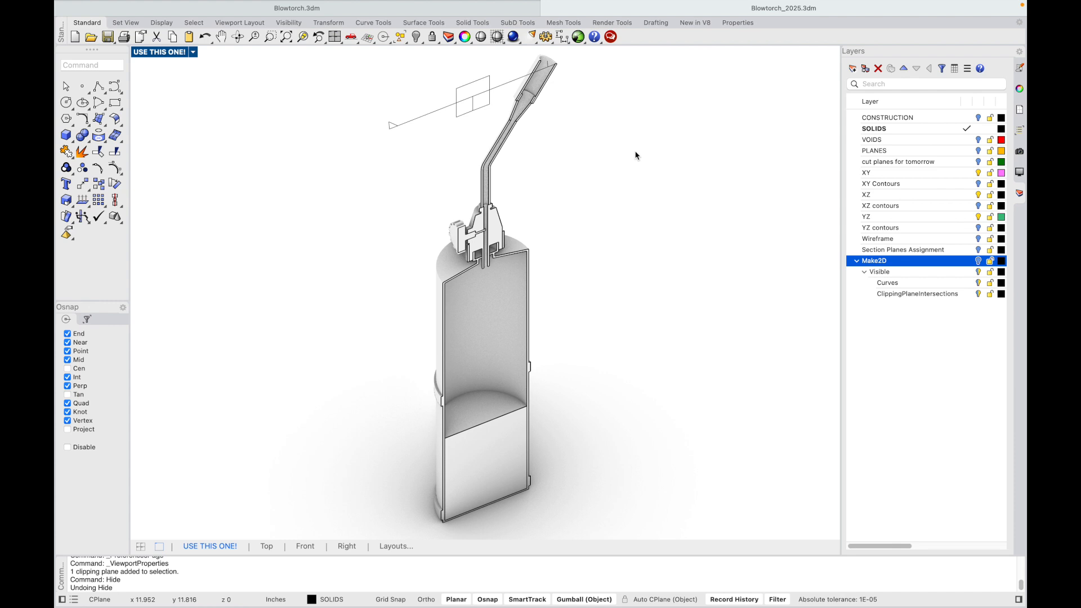
pyautogui.rightClick(1023, 225)
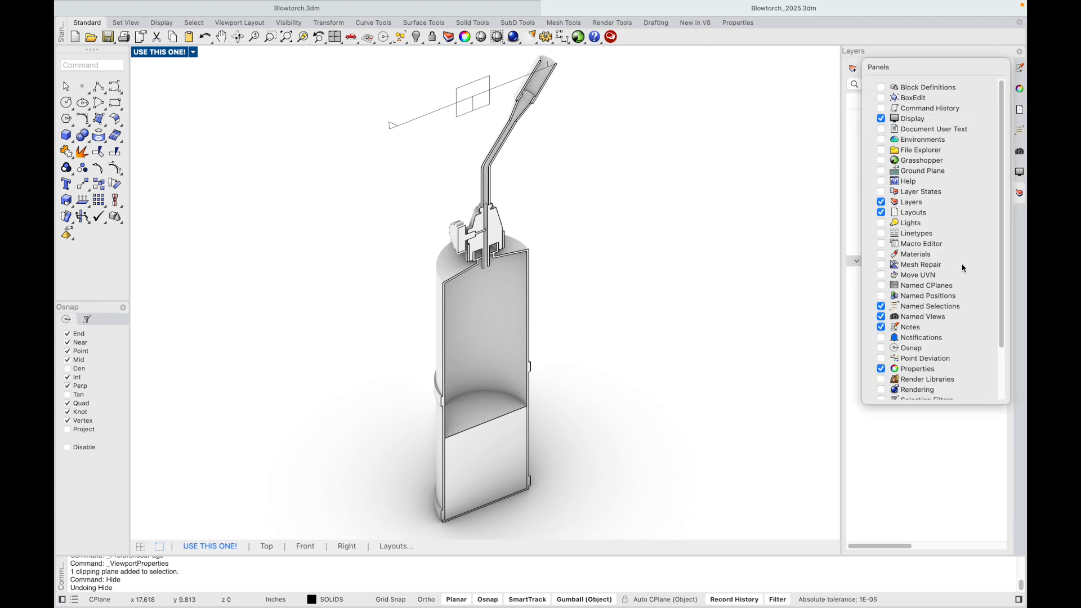
pyautogui.scroll(-3, 914, 238)
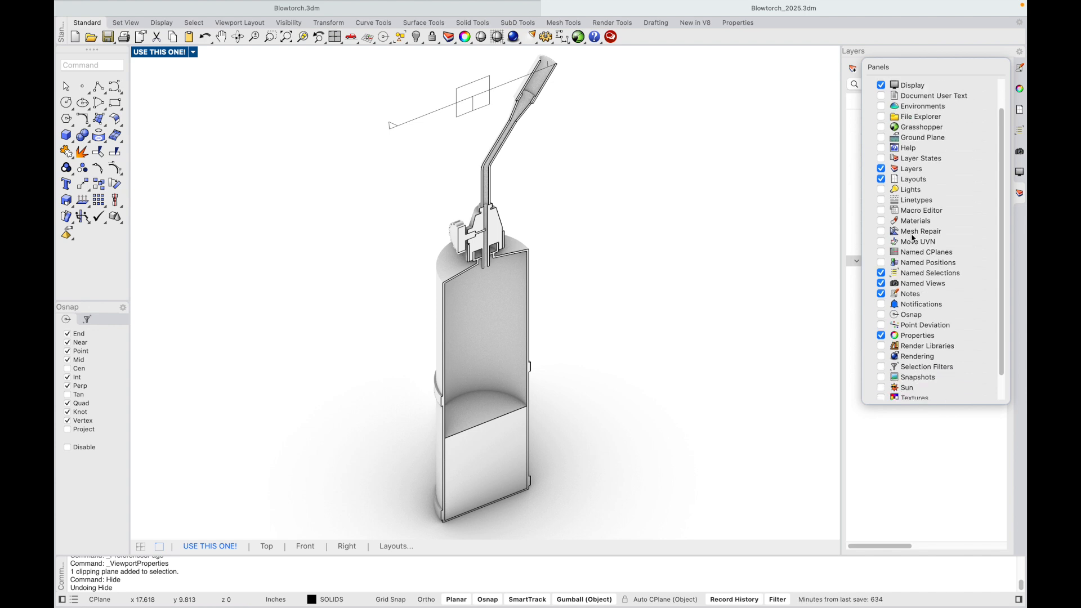
pyautogui.scroll(-1, 901, 233)
pyautogui.scroll(4, 901, 233)
pyautogui.click(742, 138)
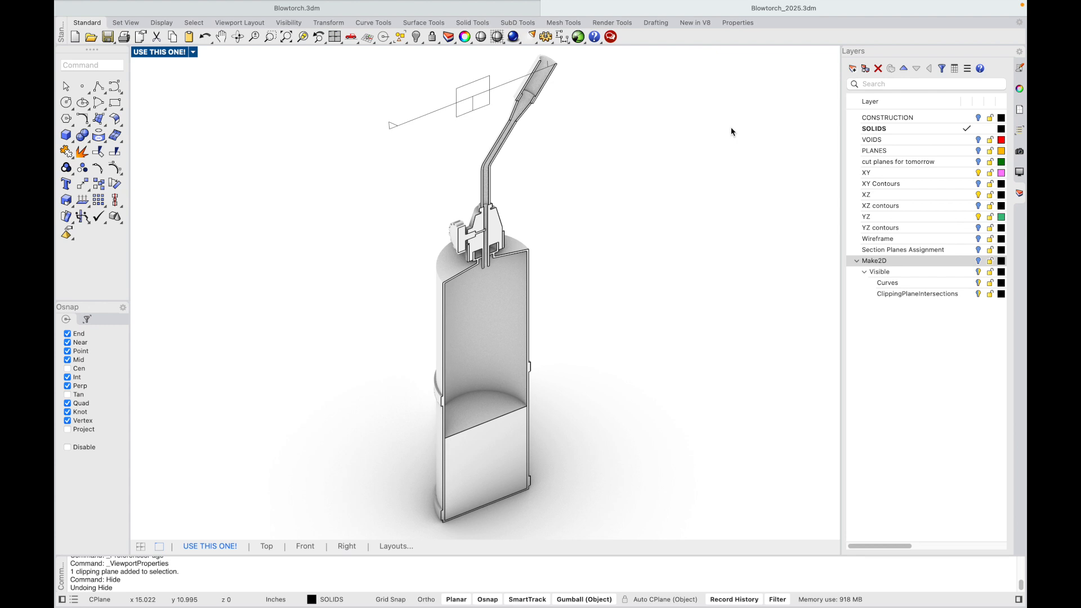
# Turn off the clipping plane edges in the Arctic display settings, leaving the section fills on
pyautogui.click(184, 7)
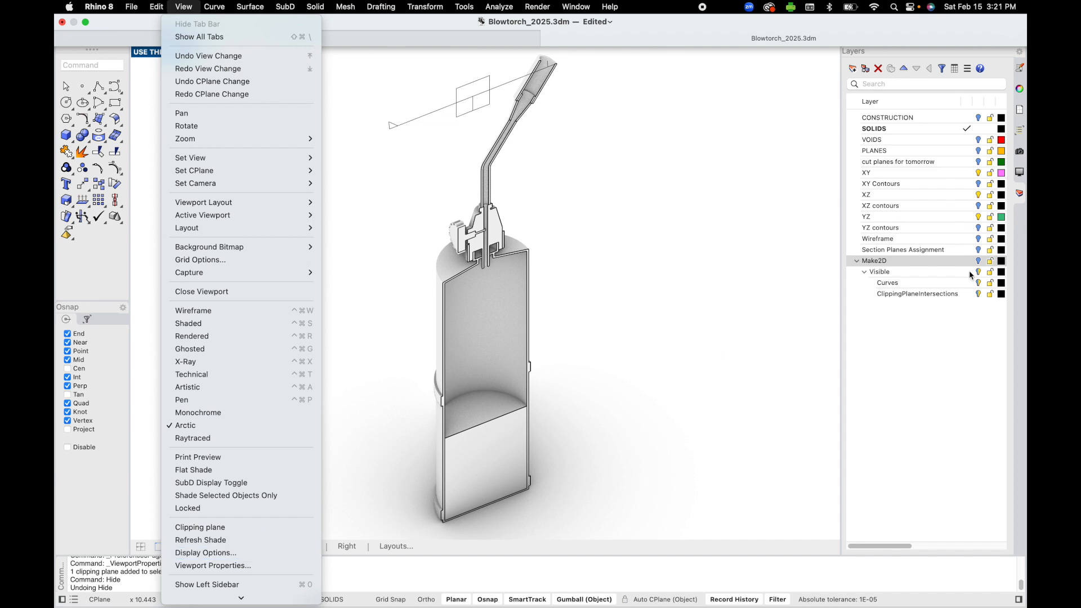
pyautogui.click(1020, 172)
pyautogui.click(1019, 172)
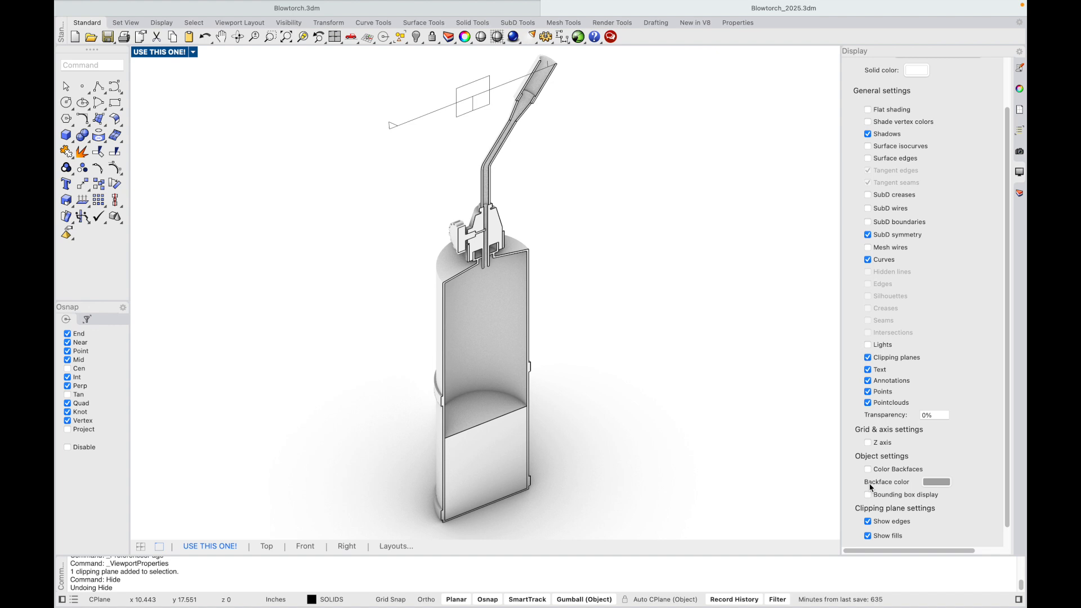
pyautogui.scroll(-1, 877, 428)
pyautogui.click(868, 501)
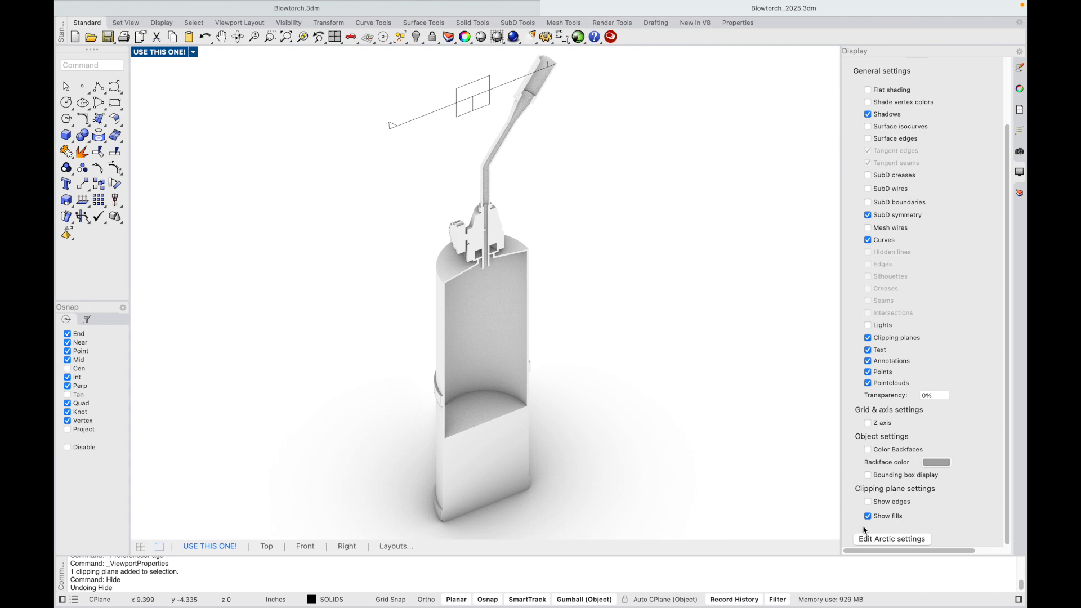
# Switch off the ground plane in the Arctic display mode's settings
pyautogui.click(890, 539)
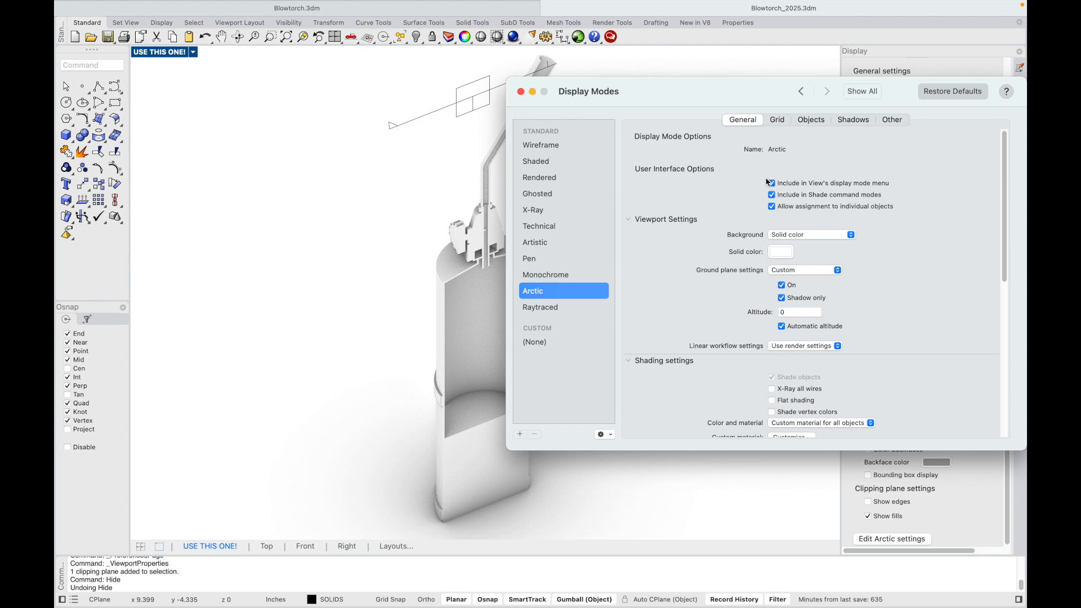
pyautogui.click(782, 285)
pyautogui.click(521, 92)
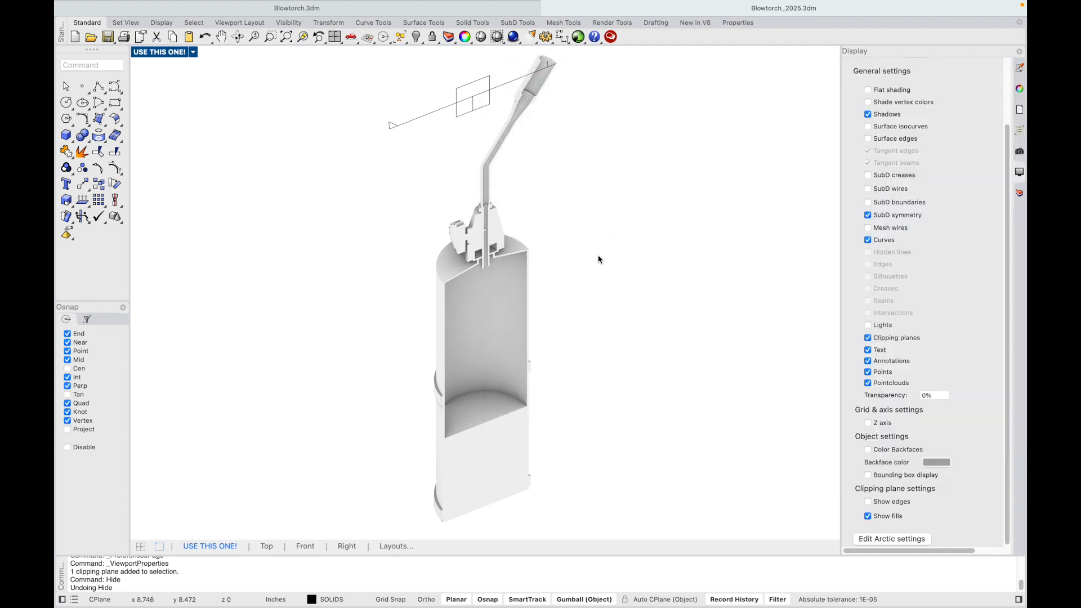
# Hide the clipping plane object above the blowtorch so only the sectioned model shows
pyautogui.click(428, 117)
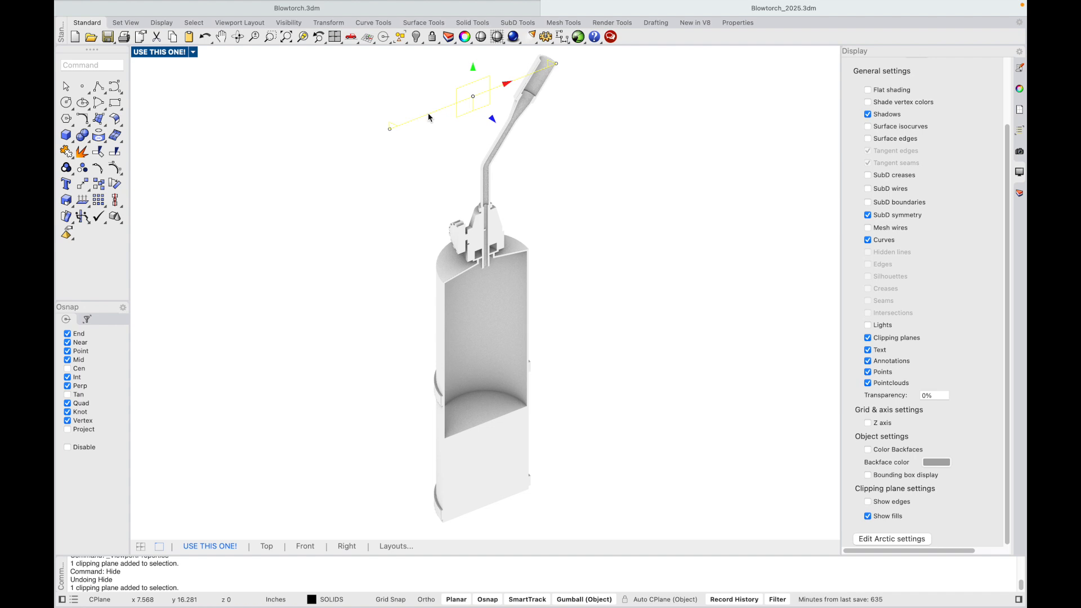
pyautogui.write('Hide')
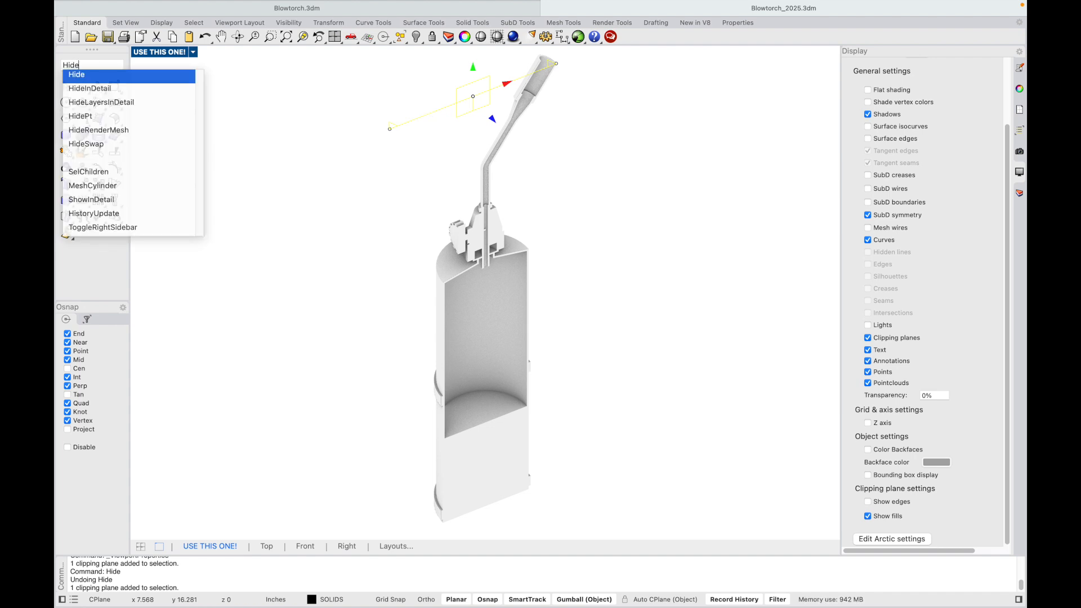
pyautogui.press('Return')
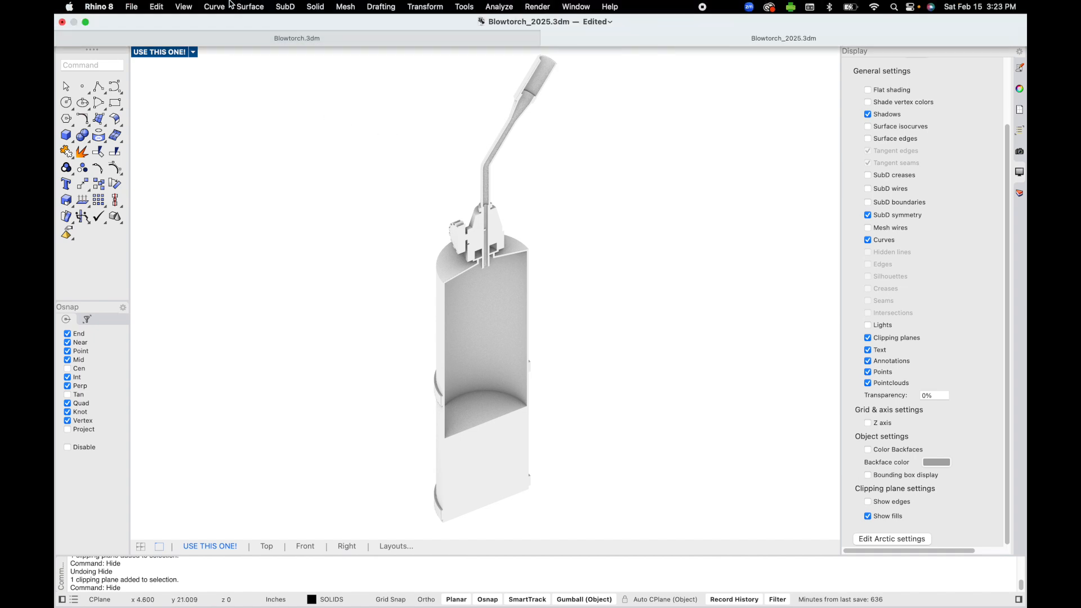
# Start a view capture to file of the USE THIS ONE! view with a custom resolution
pyautogui.click(184, 7)
pyautogui.moveTo(206, 174)
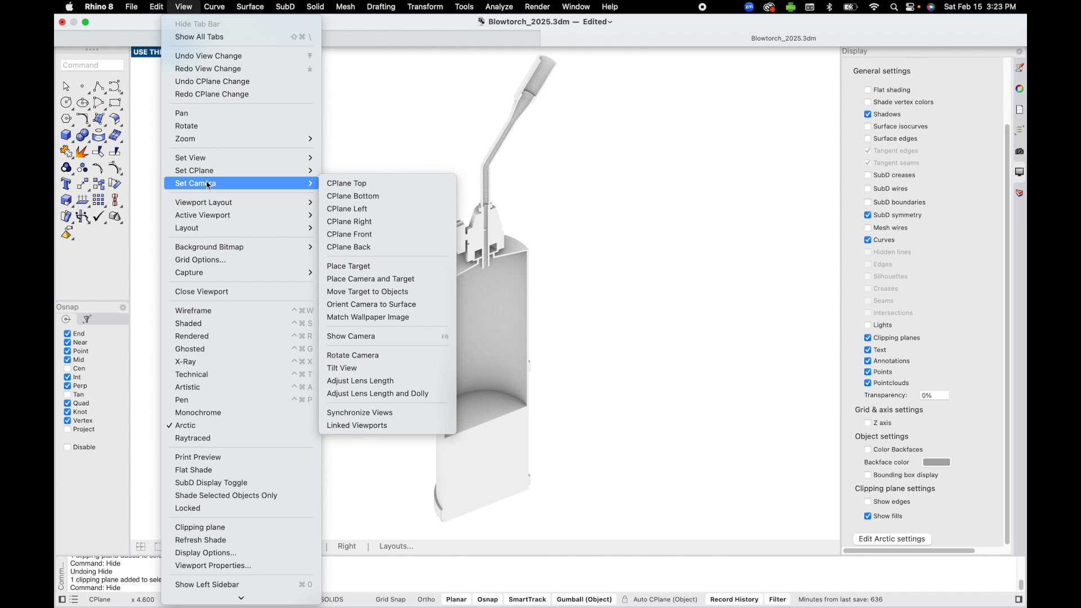
pyautogui.moveTo(216, 274)
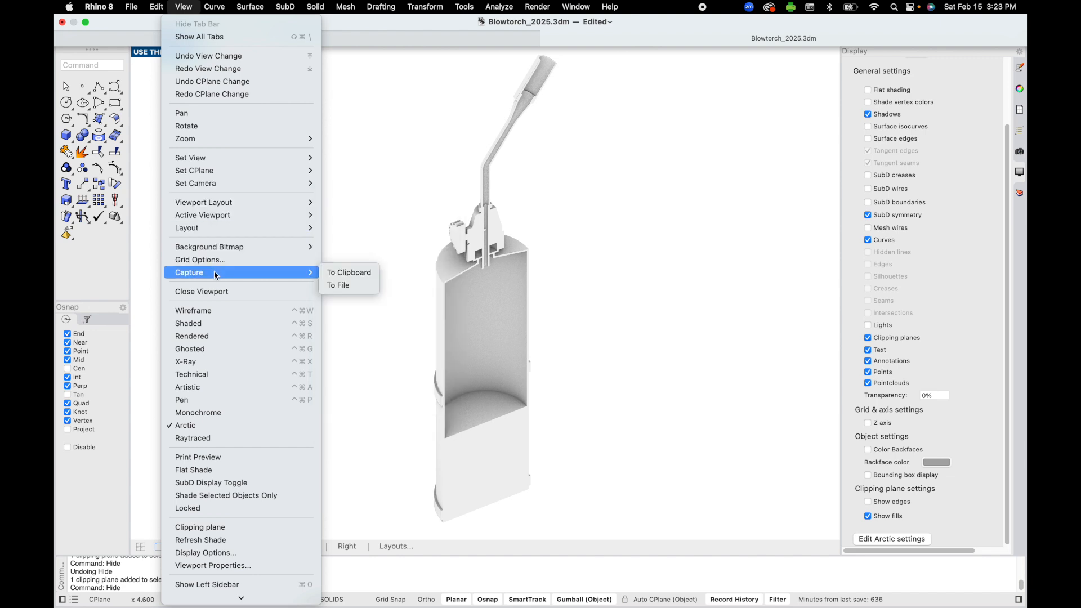
pyautogui.click(336, 286)
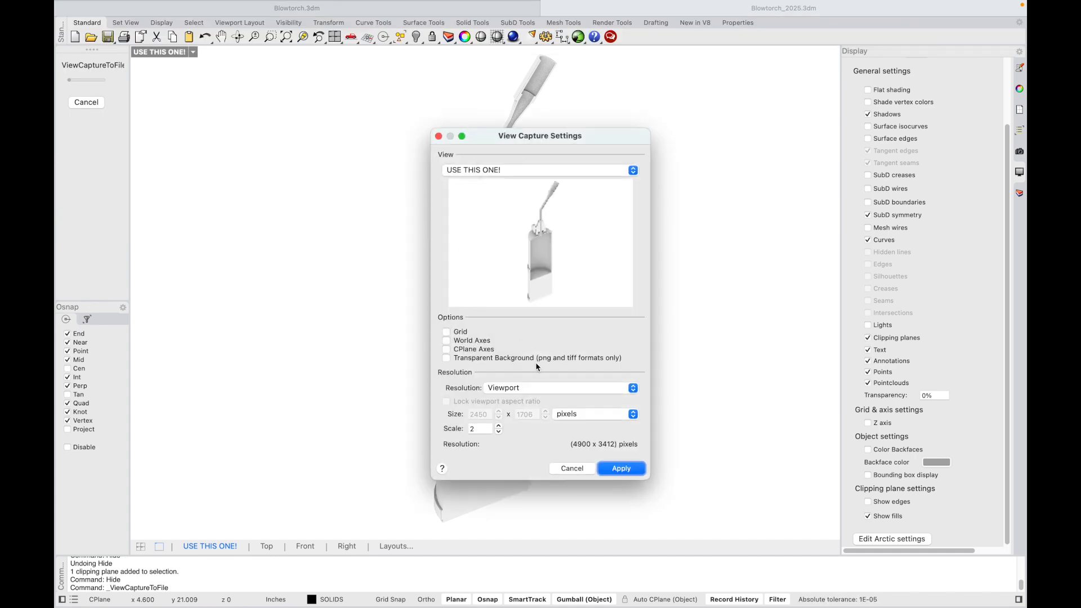
pyautogui.click(554, 388)
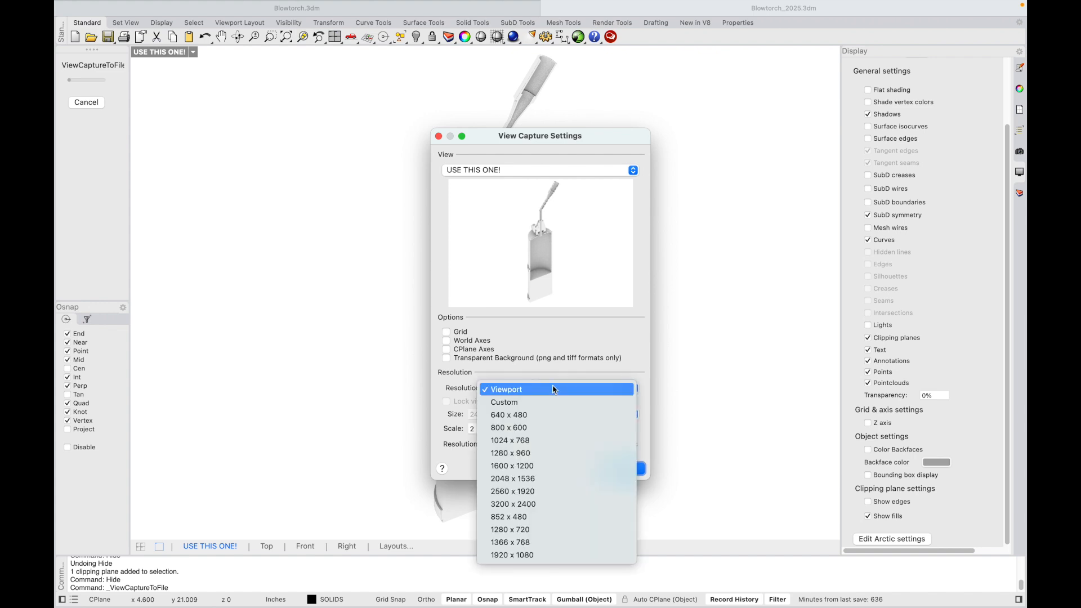
pyautogui.click(550, 402)
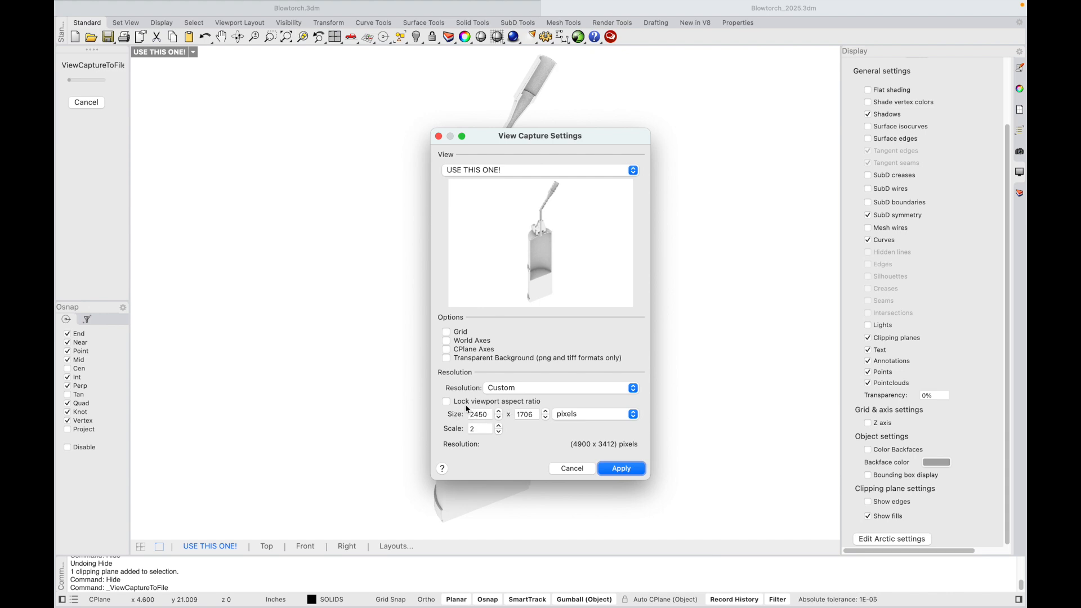
# Set the capture scale to 4, make the background transparent, and apply the capture settings
pyautogui.click(473, 429)
pyautogui.write('3')
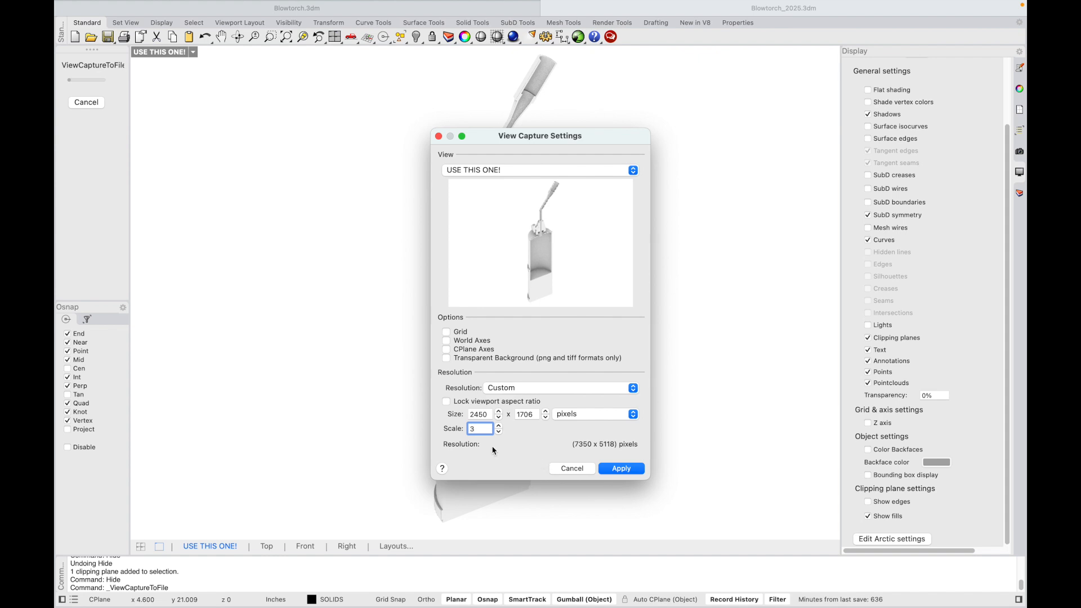
pyautogui.moveTo(476, 430); pyautogui.dragTo(466, 430)
pyautogui.write('4')
pyautogui.click(447, 359)
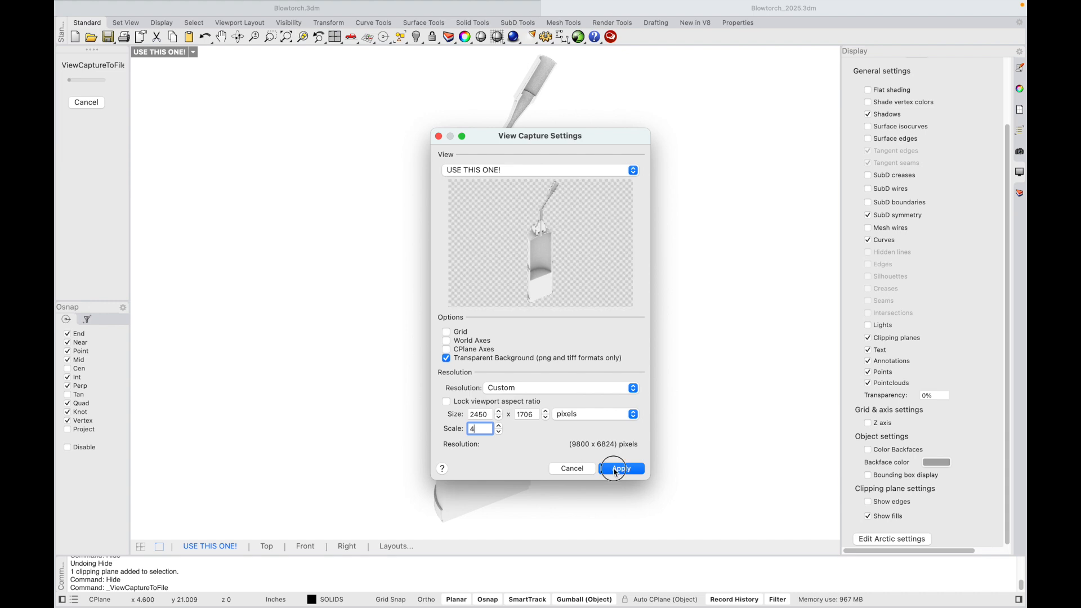
pyautogui.click(619, 469)
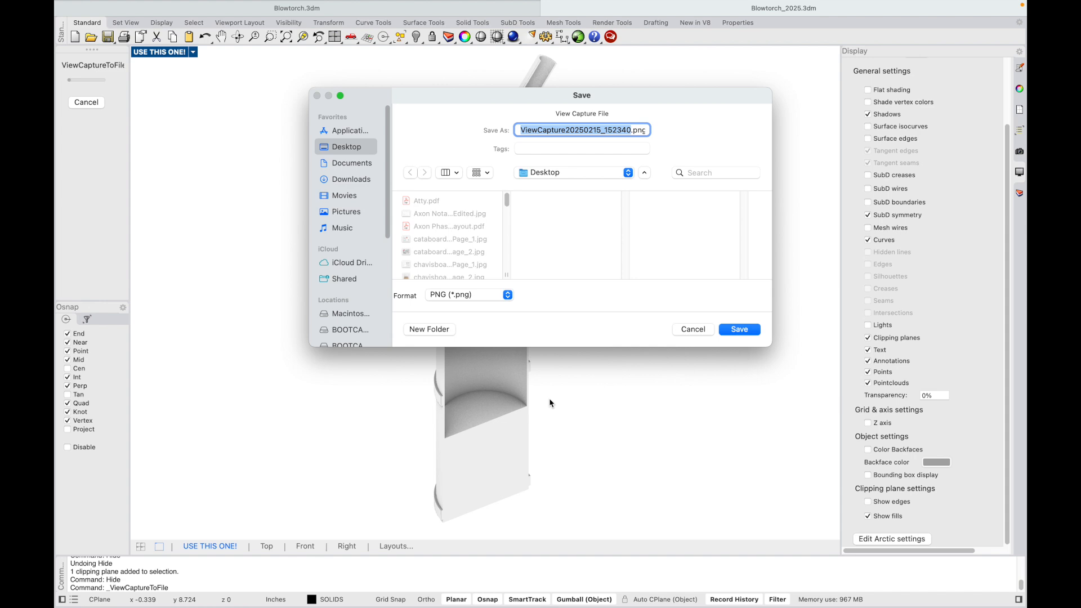
# Save the captured view to the Desktop as a PNG named render!
pyautogui.write('rener!')
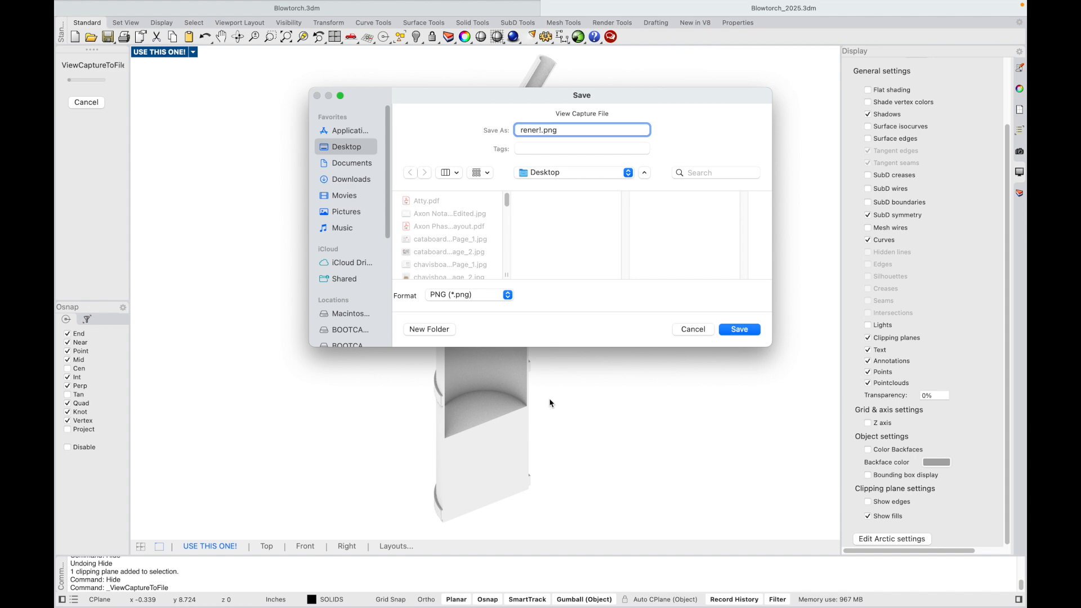
pyautogui.write('d')
pyautogui.press('Return')
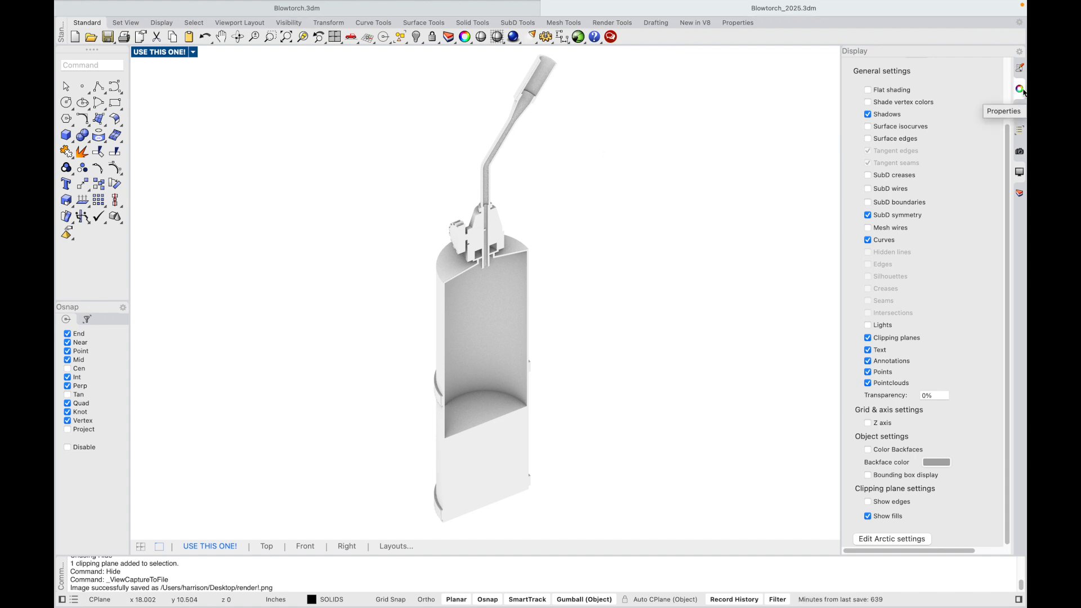
# Bring the layer list back and return the USE THIS ONE! viewport to Shaded display mode
pyautogui.click(1019, 192)
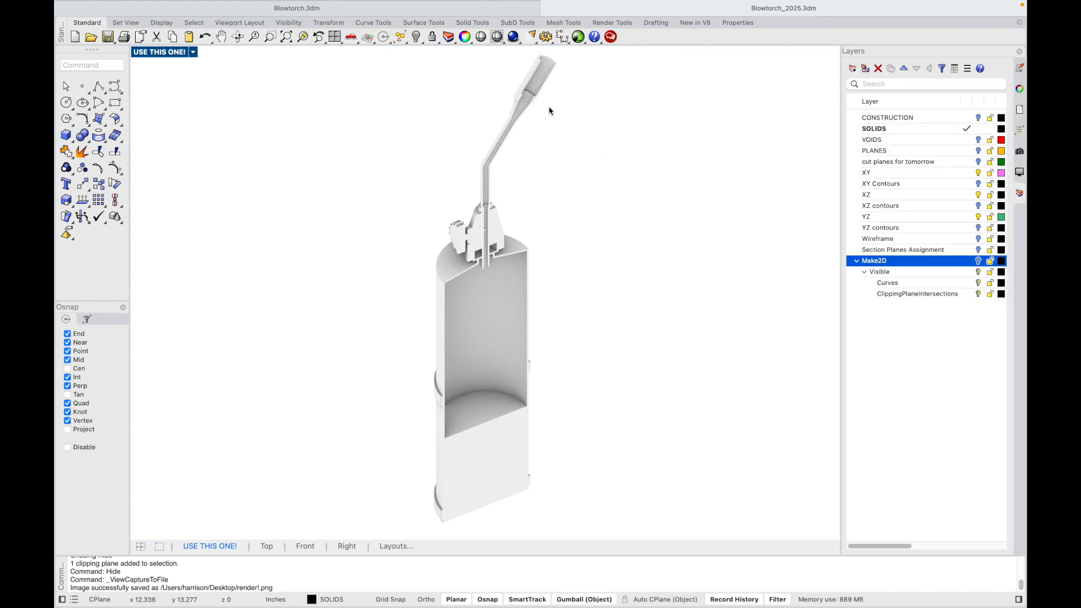
pyautogui.click(193, 52)
pyautogui.click(209, 103)
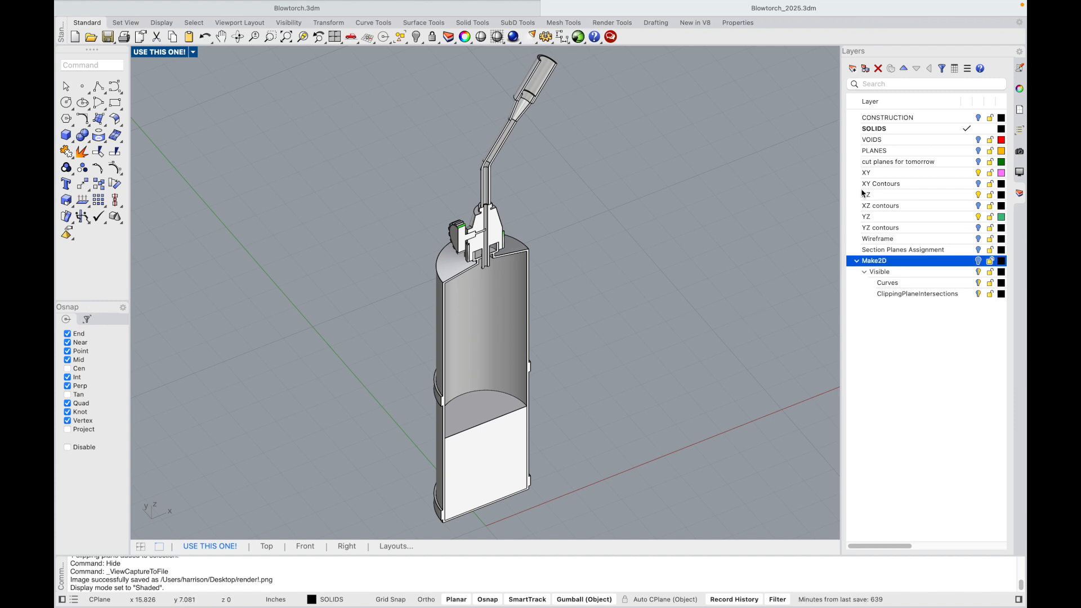
# In the Top view, turn on the Make2D layer and select all of the blowtorch's 2D linework
pyautogui.click(267, 548)
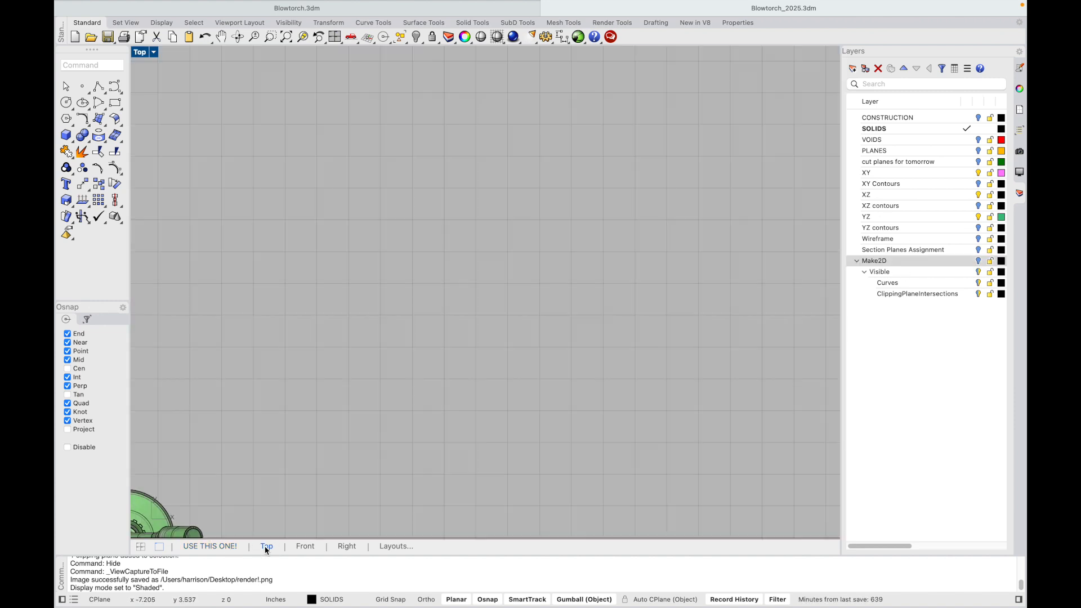
pyautogui.click(978, 261)
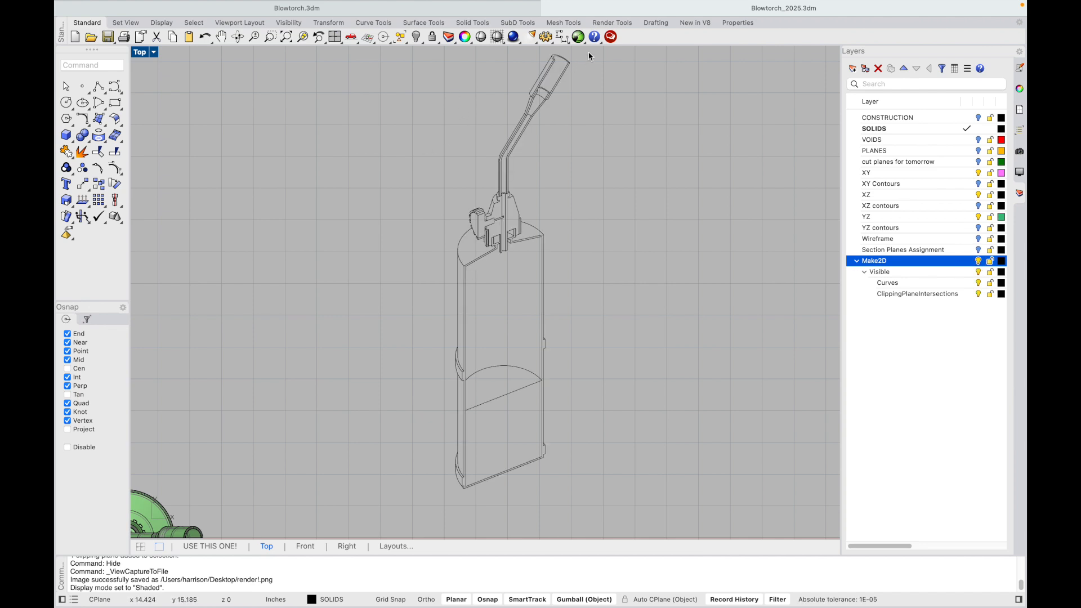
pyautogui.moveTo(598, 54)
pyautogui.mouseDown()
pyautogui.moveTo(446, 169)
pyautogui.moveTo(423, 499)
pyautogui.mouseUp()
# Export the selected curves to the Desktop as an Adobe Illustrator file named linework, using preserved model scale and RGB color
pyautogui.moveTo(136, 5)
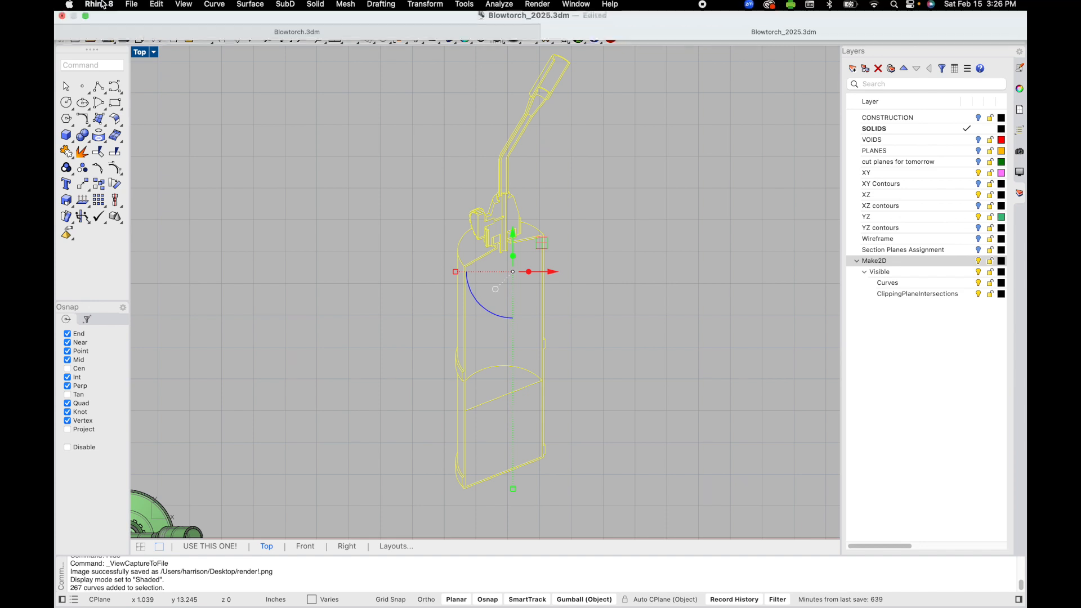
pyautogui.click(135, 7)
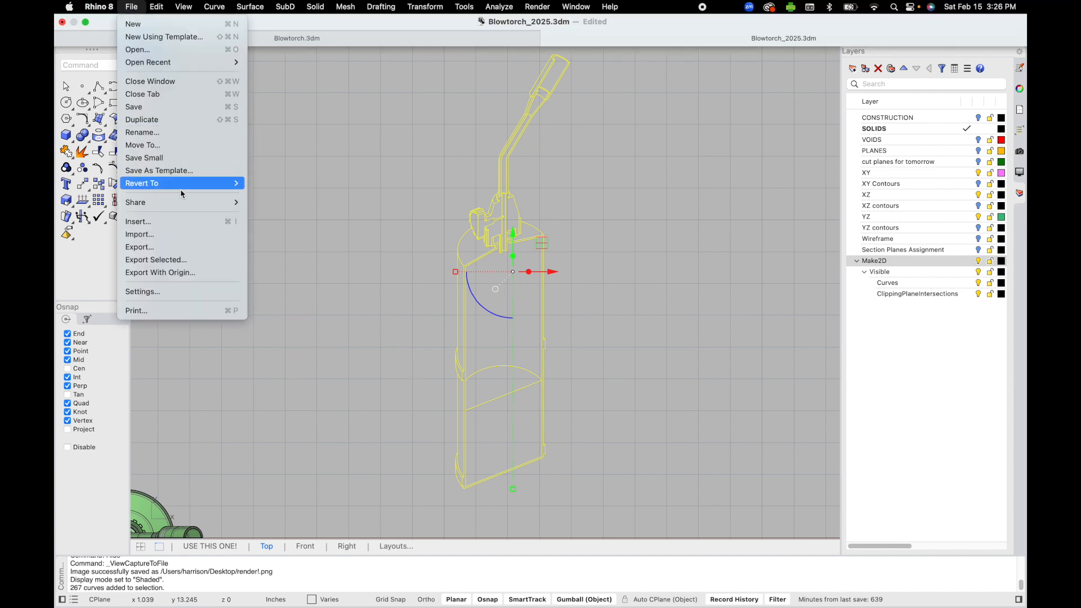
pyautogui.click(195, 259)
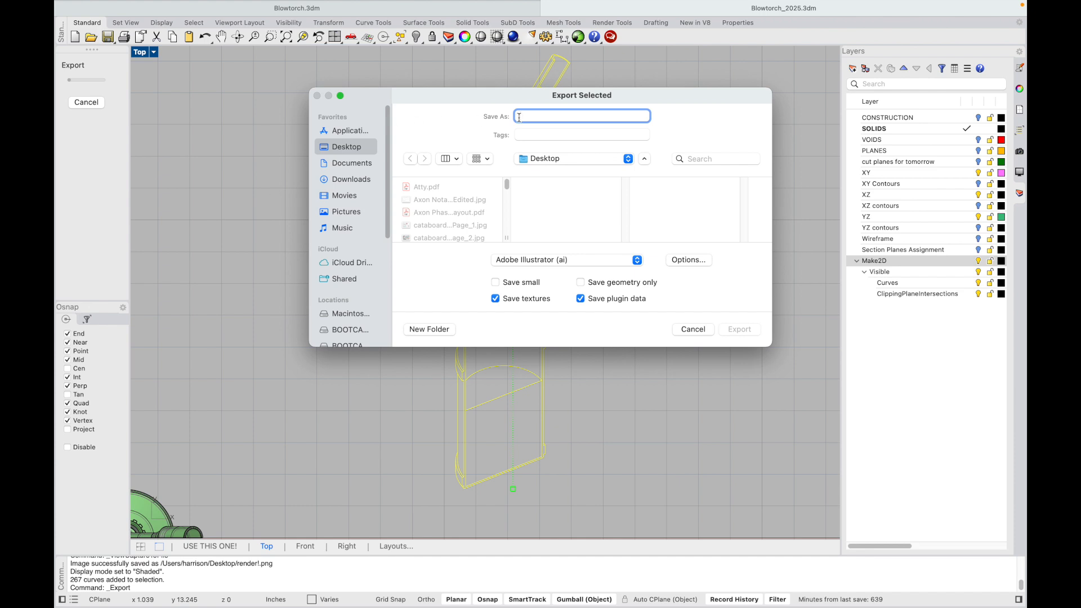
pyautogui.write('linework')
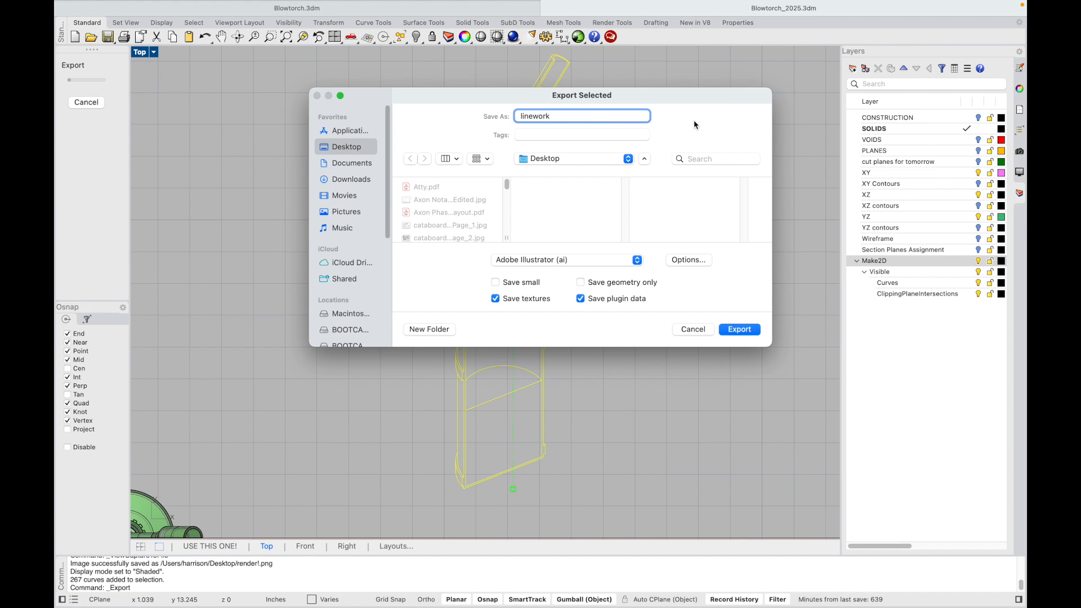
pyautogui.press('Return')
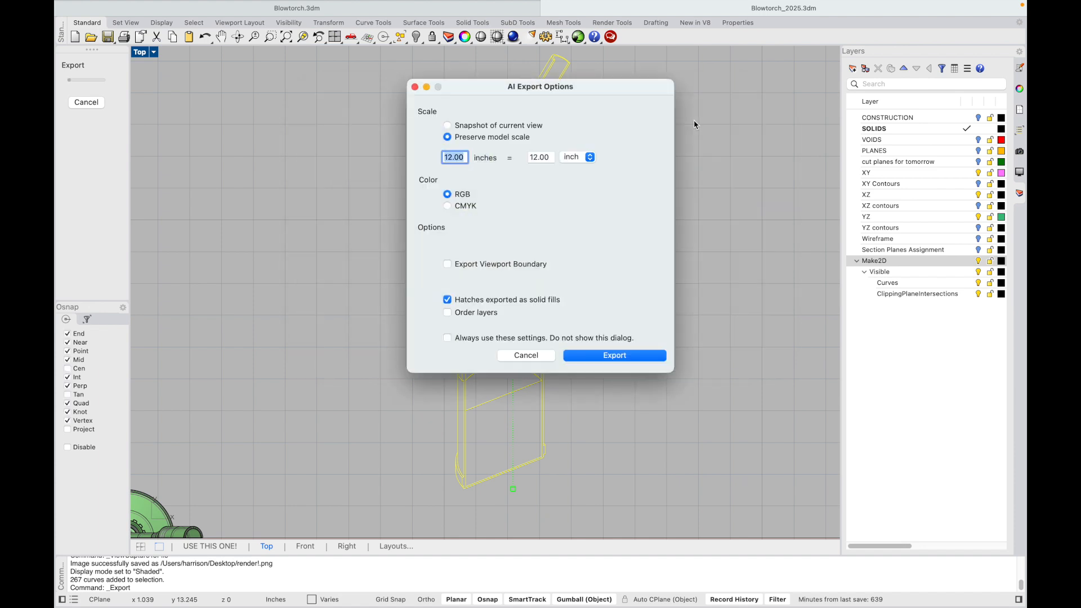
pyautogui.click(612, 359)
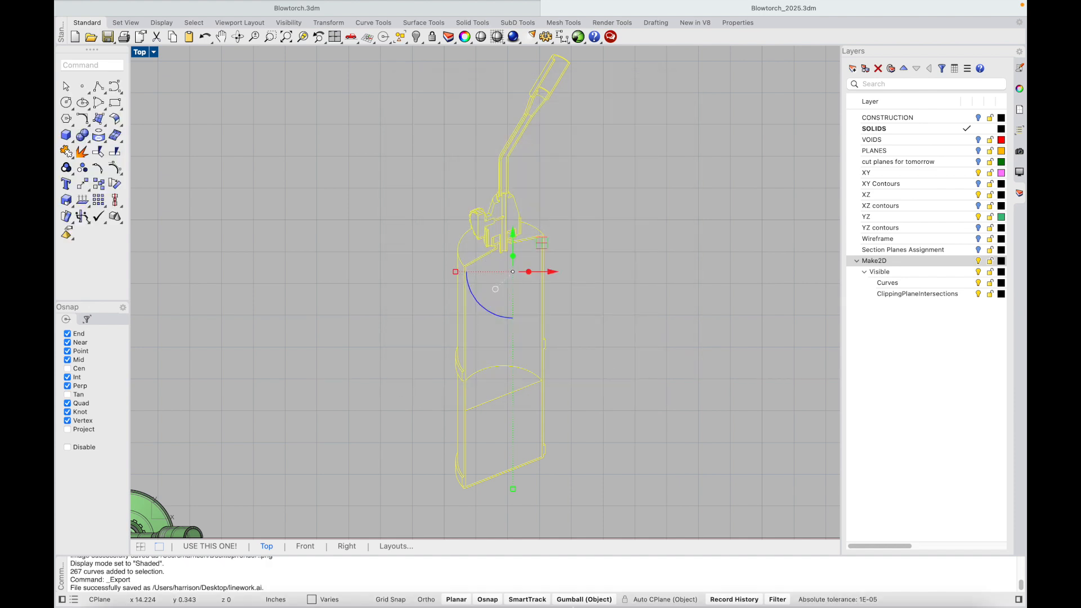
# Switch to Adobe Illustrator and open linework.ai from the Desktop, with the whole artboard in view
pyautogui.moveTo(582, 582)
pyautogui.click(542, 582)
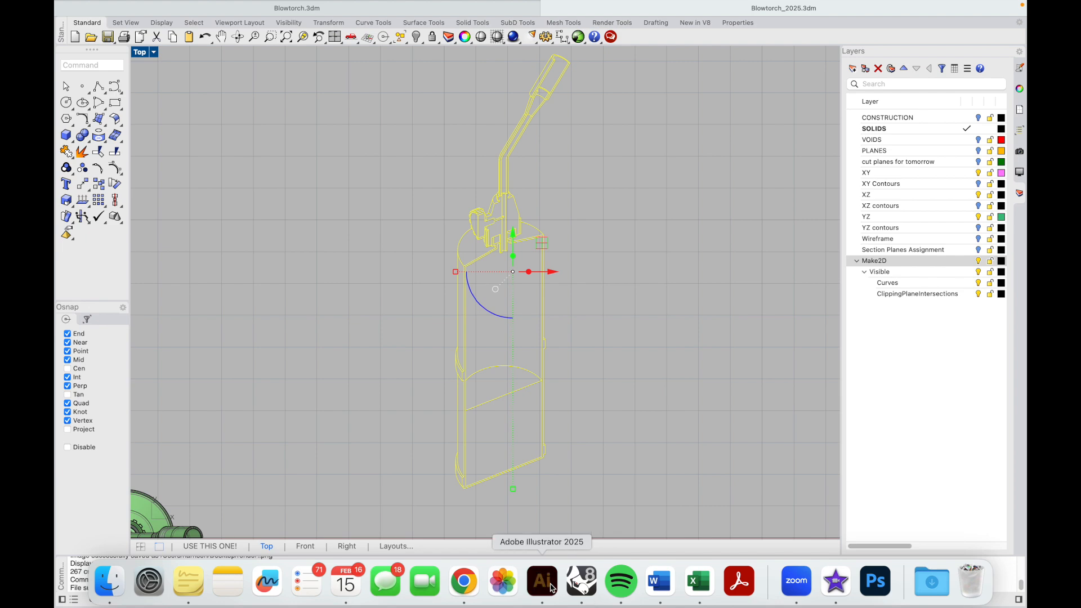
pyautogui.click(141, 6)
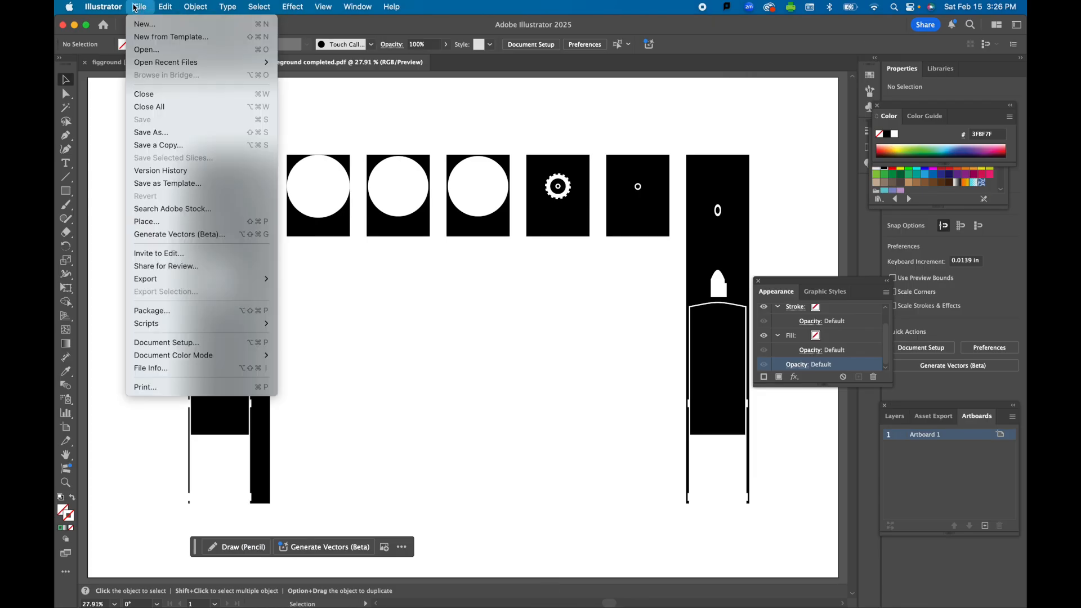
pyautogui.click(142, 50)
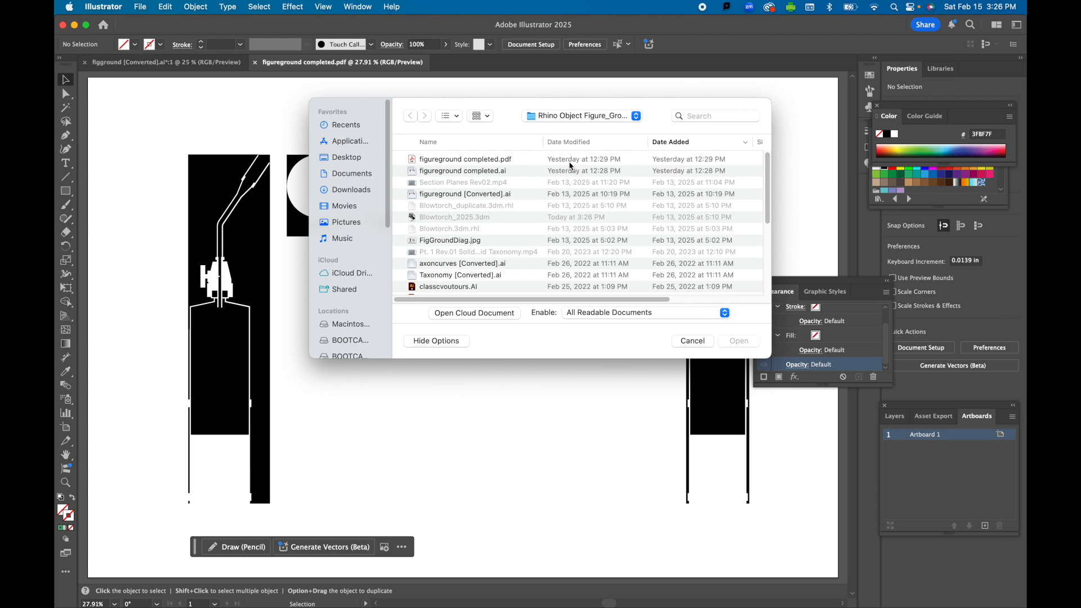
pyautogui.click(347, 157)
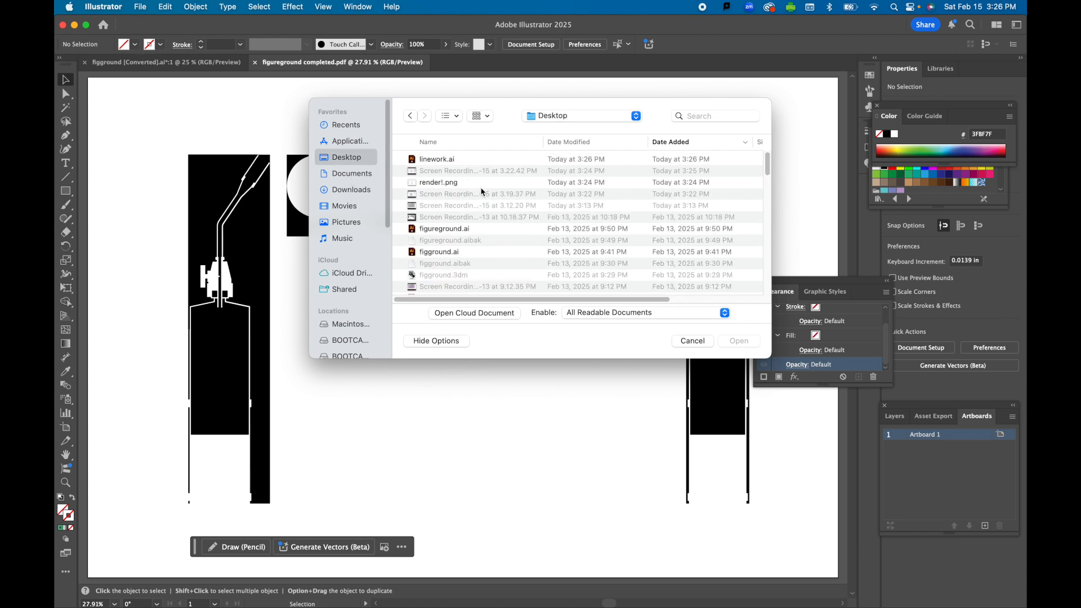
pyautogui.click(444, 160)
pyautogui.click(734, 342)
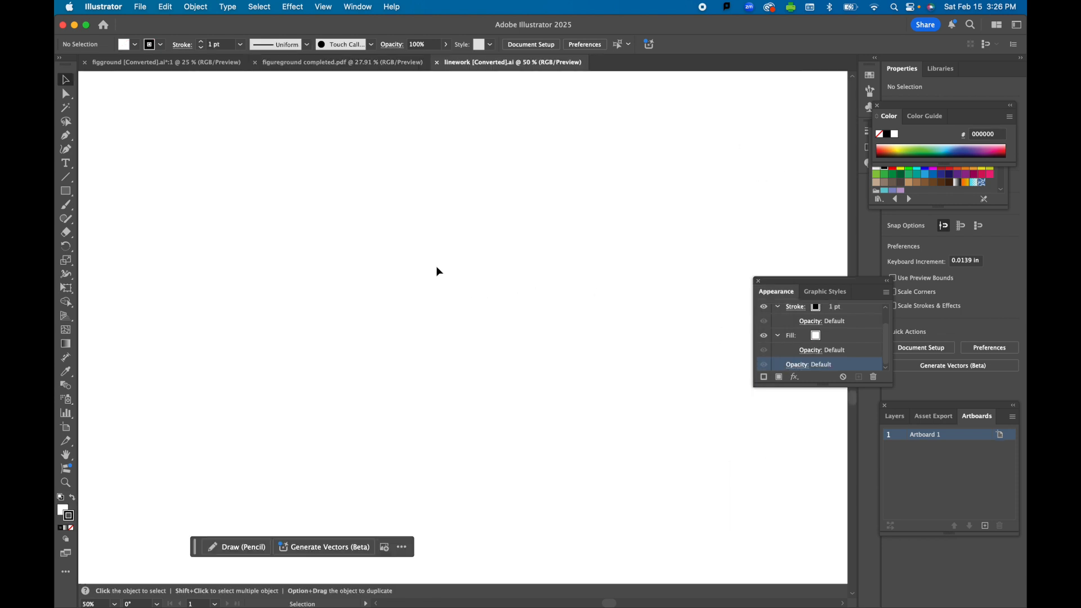
pyautogui.press('super+0')
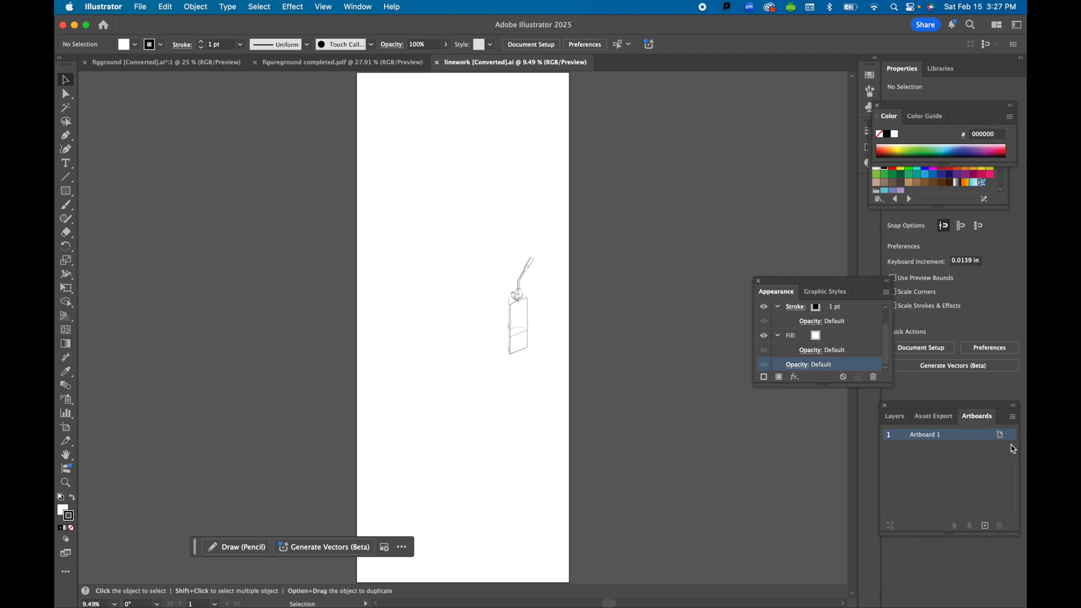
# Set Artboard 1 to 36 in wide and 24 in high
pyautogui.click(1000, 435)
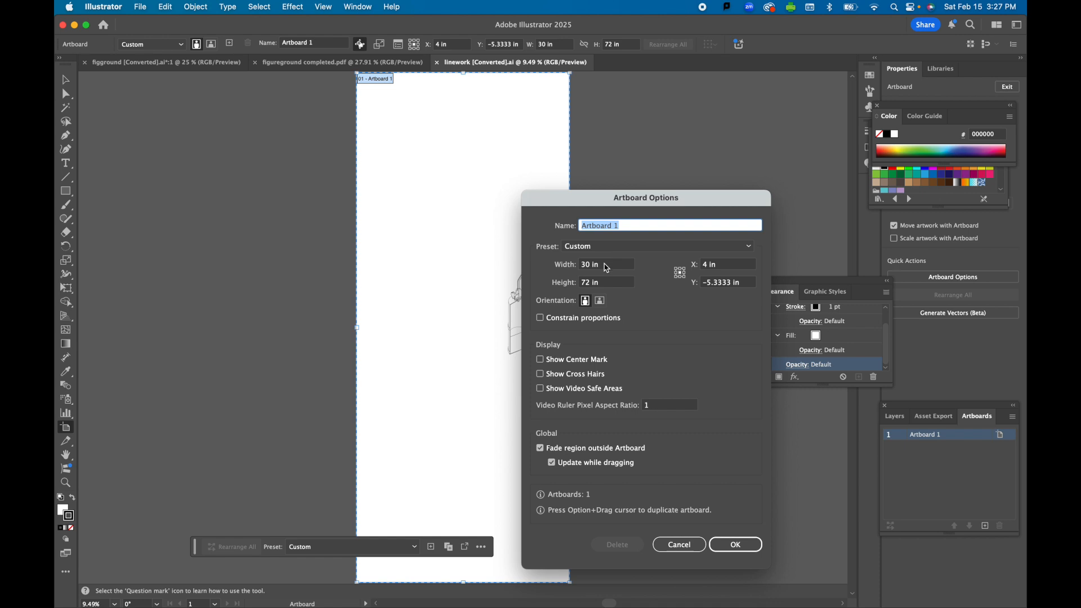
pyautogui.moveTo(607, 268); pyautogui.dragTo(580, 264)
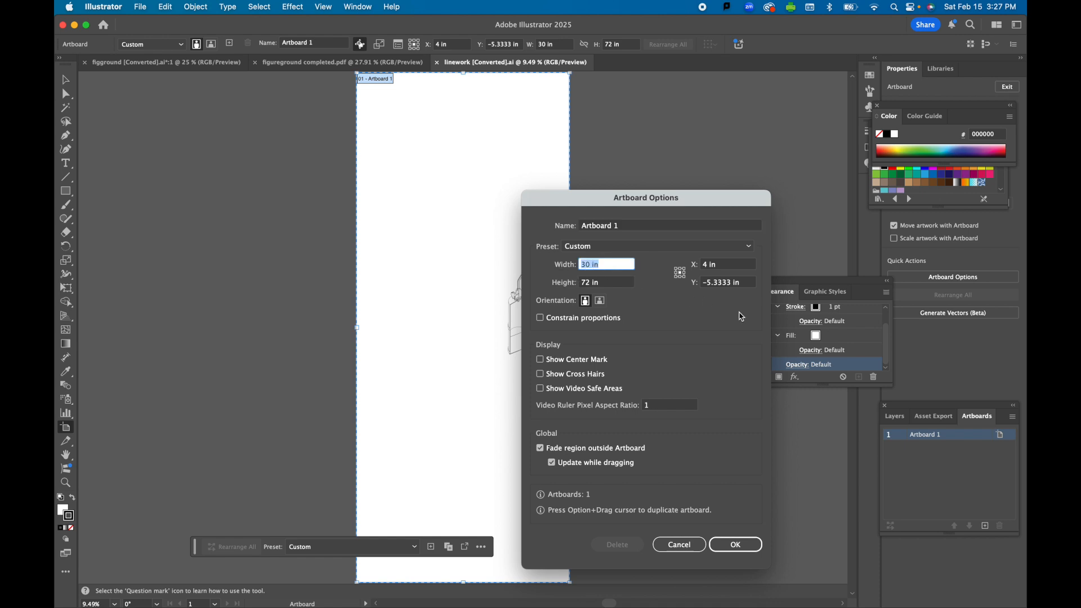
pyautogui.write('36')
pyautogui.press('Tab')
pyautogui.write('24')
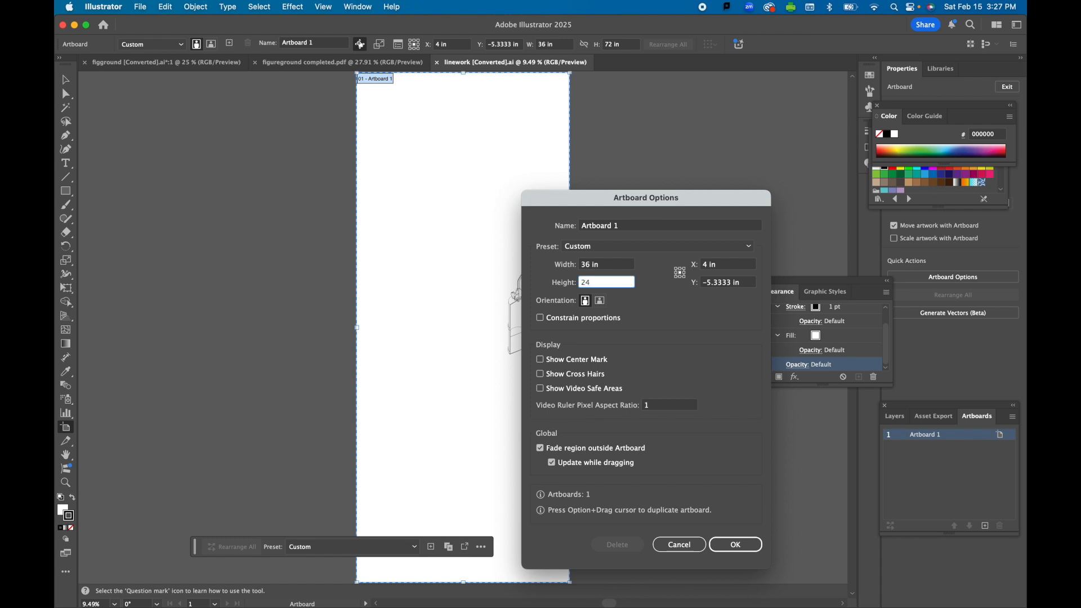
pyautogui.press('Tab')
pyautogui.press('Return')
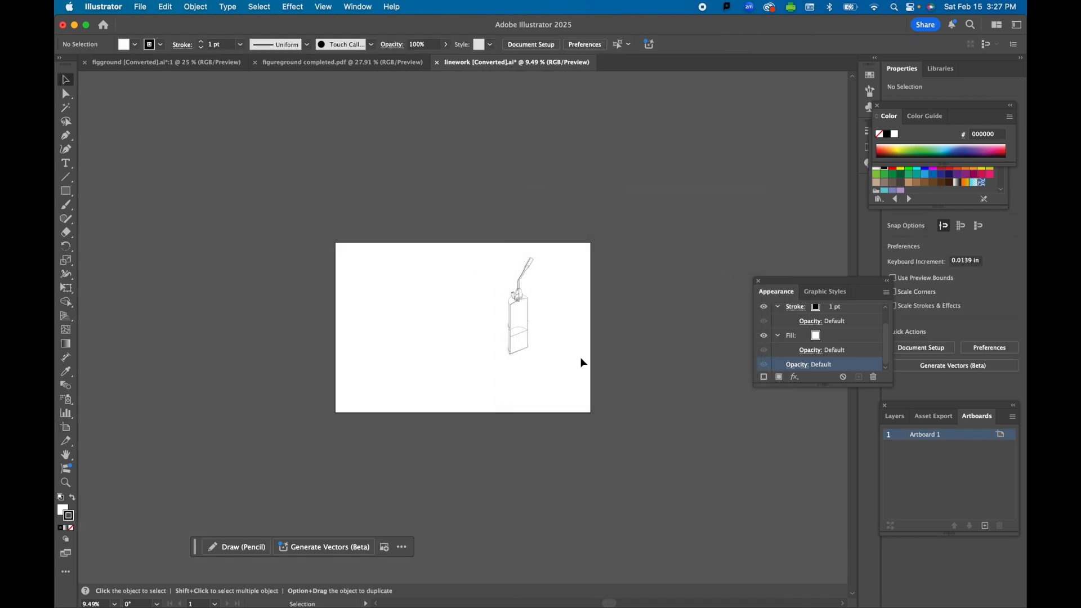
# Change Artboard 1 to portrait orientation, making it 24 in wide by 36 in high
pyautogui.click(1001, 436)
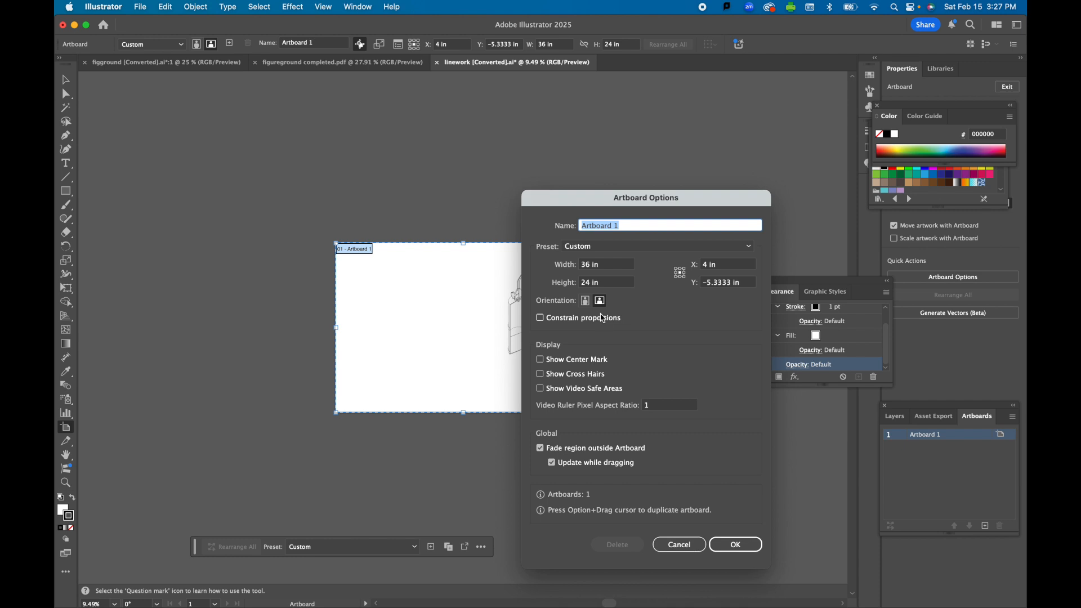
pyautogui.click(586, 303)
pyautogui.click(735, 545)
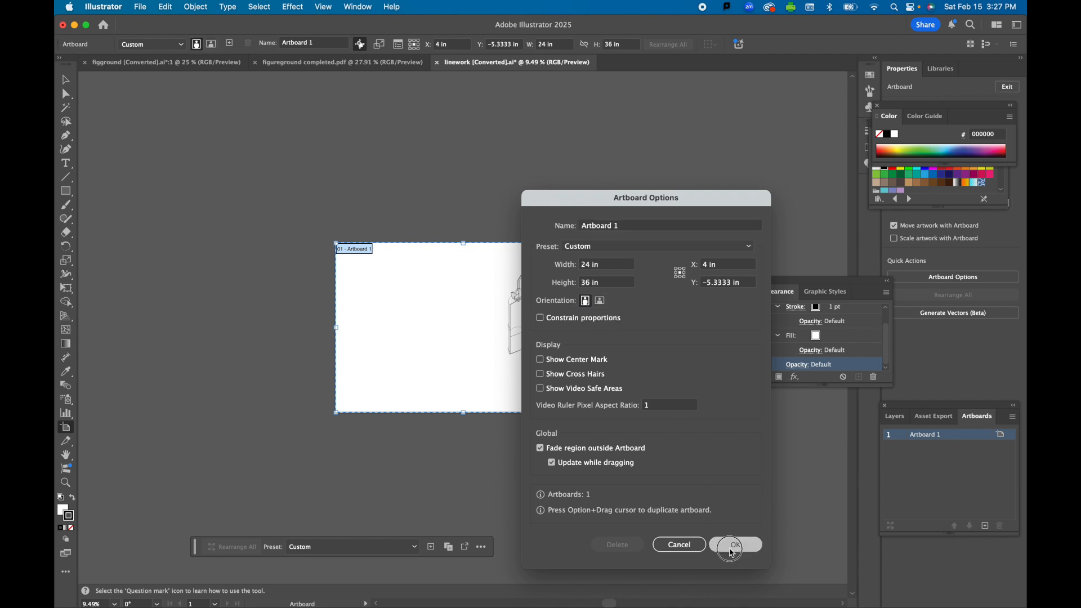
# Move all of the blowtorch linework to the middle of the artboard and scale it up proportionally to fill most of the height
pyautogui.moveTo(363, 215)
pyautogui.mouseDown()
pyautogui.moveTo(569, 335)
pyautogui.moveTo(594, 424)
pyautogui.mouseUp()
pyautogui.moveTo(518, 308); pyautogui.dragTo(466, 307)
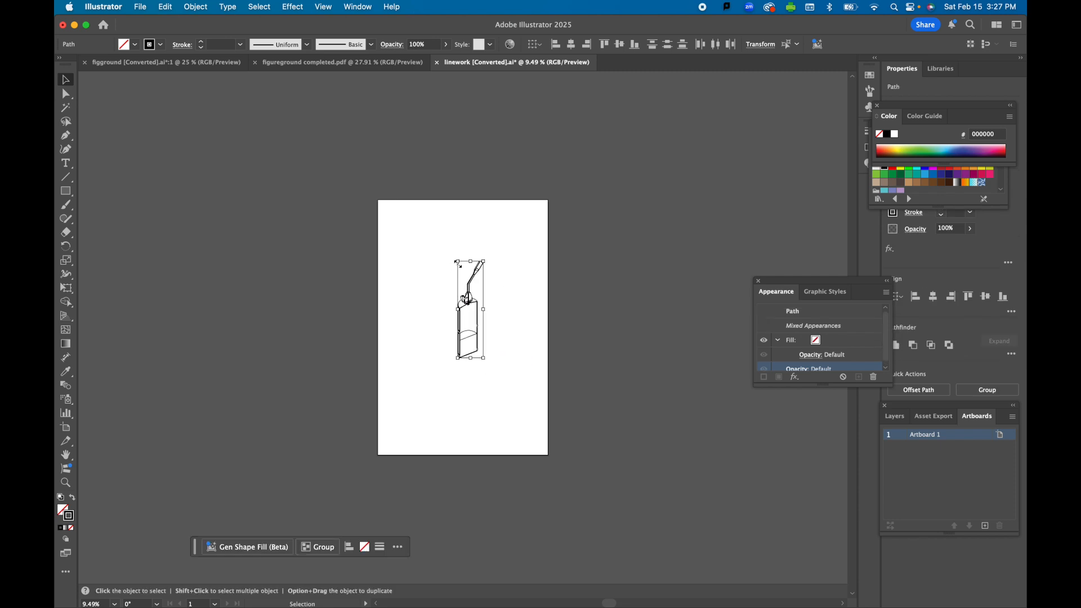
pyautogui.keyDown('shift'); pyautogui.moveTo(457, 262); pyautogui.dragTo(383, 209); pyautogui.keyUp('shift')
pyautogui.moveTo(483, 357)
pyautogui.keyDown('shift'); pyautogui.mouseDown()
pyautogui.moveTo(536, 433)
pyautogui.moveTo(532, 425)
pyautogui.mouseUp(); pyautogui.keyUp('shift')
pyautogui.keyDown('shift'); pyautogui.moveTo(443, 211); pyautogui.dragTo(451, 235); pyautogui.keyUp('shift')
pyautogui.moveTo(462, 284)
pyautogui.mouseDown()
pyautogui.moveTo(452, 274)
pyautogui.moveTo(459, 281)
pyautogui.mouseUp()
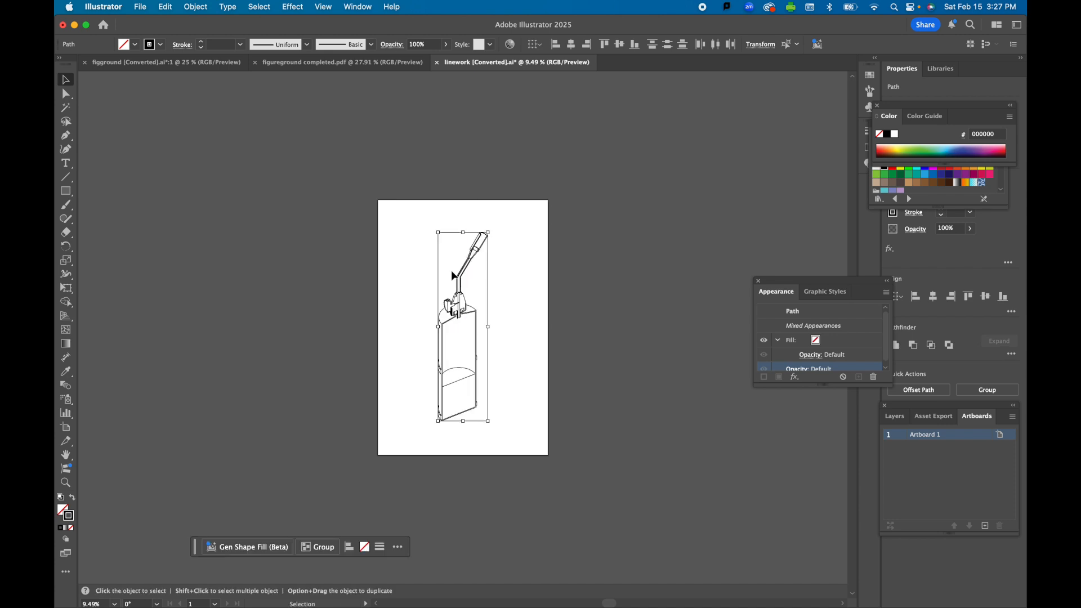
pyautogui.click(357, 255)
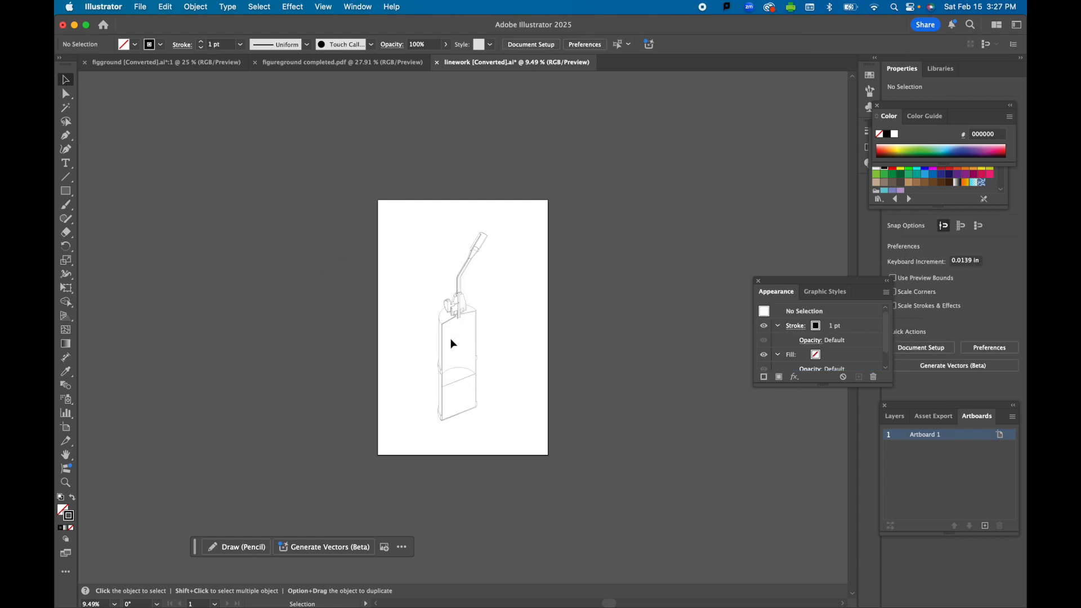
# Bring up the document's layer list and widen it to show the full layer names
pyautogui.moveTo(1000, 421)
pyautogui.mouseDown()
pyautogui.moveTo(1007, 413)
pyautogui.moveTo(998, 416)
pyautogui.mouseUp()
pyautogui.click(904, 412)
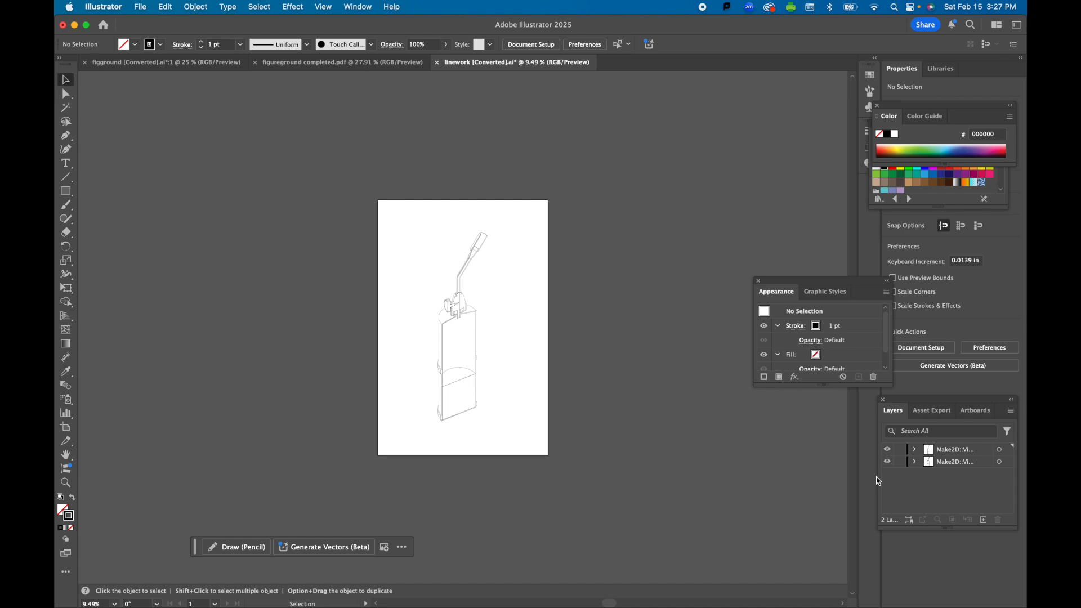
pyautogui.moveTo(879, 481); pyautogui.dragTo(761, 482)
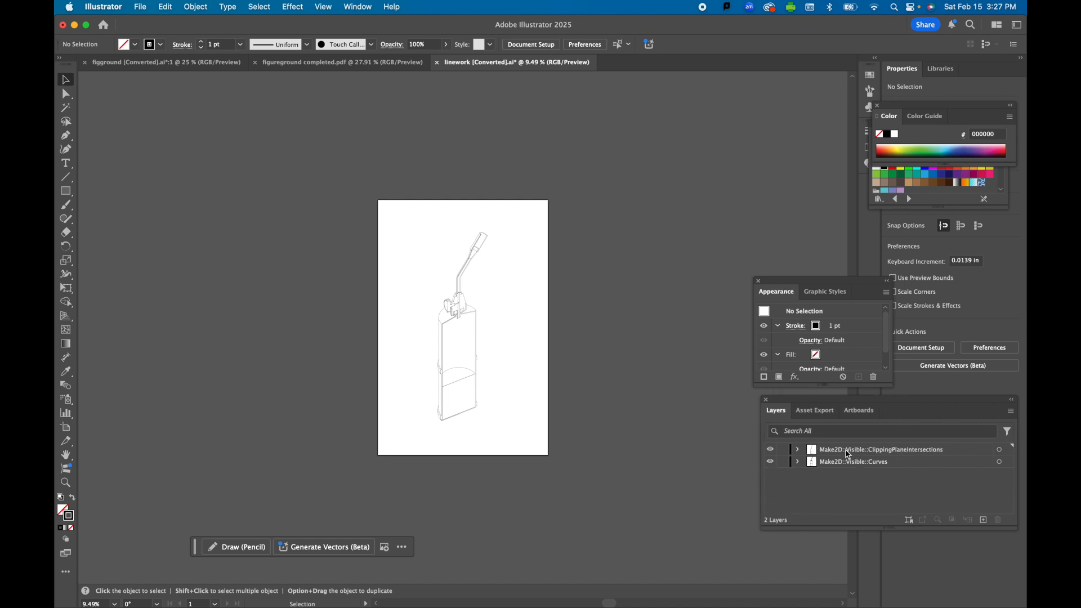
# Switch to Rhino to compare the Make2D sublayers with the imported layers, and return to Illustrator
pyautogui.moveTo(804, 606)
pyautogui.moveTo(309, 606)
pyautogui.click(584, 582)
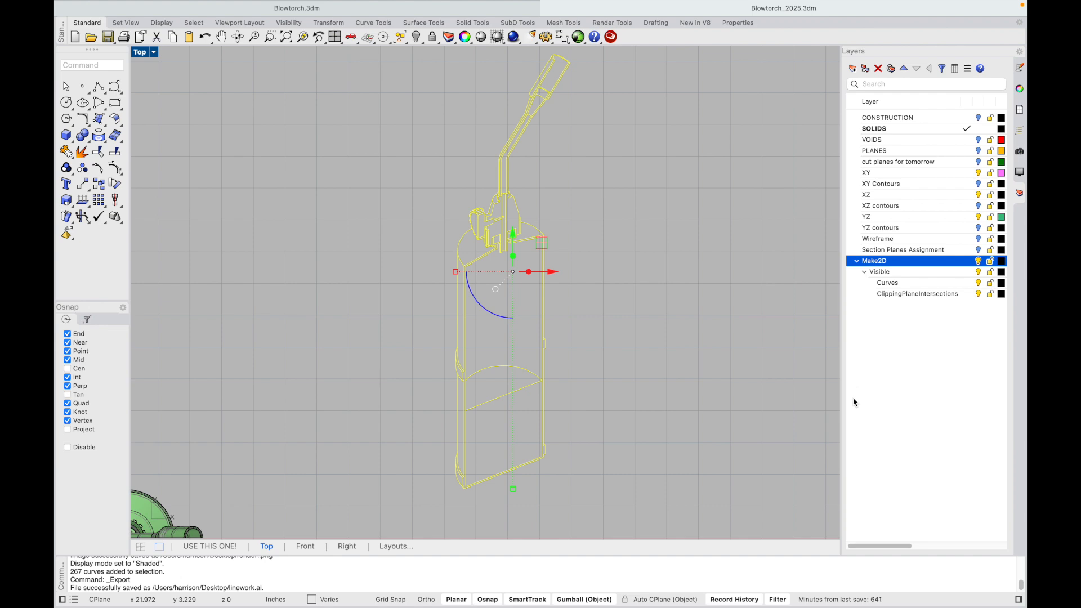
pyautogui.moveTo(583, 586)
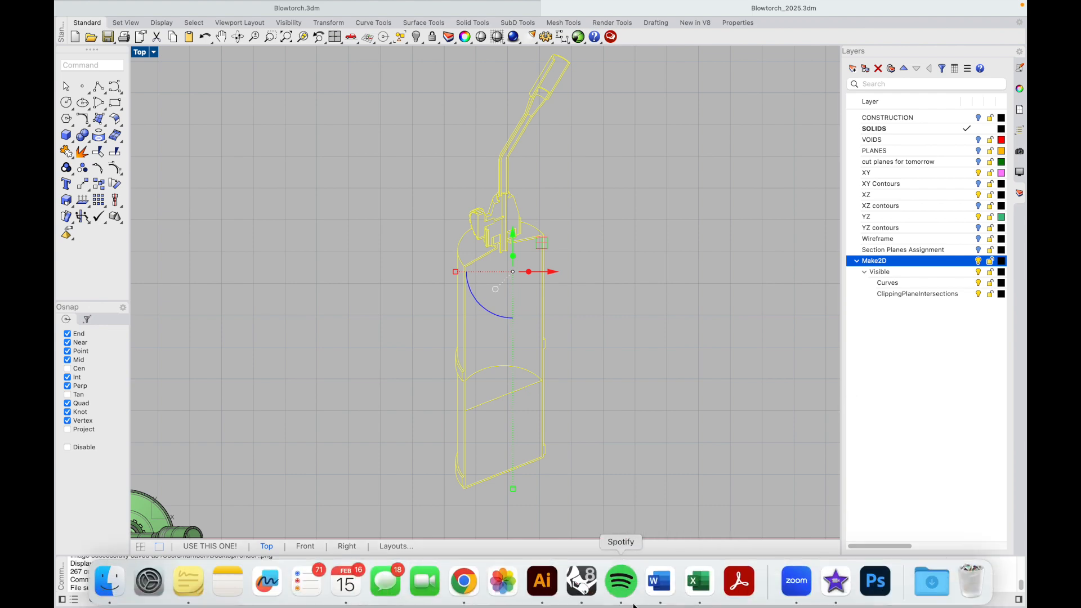
pyautogui.click(542, 581)
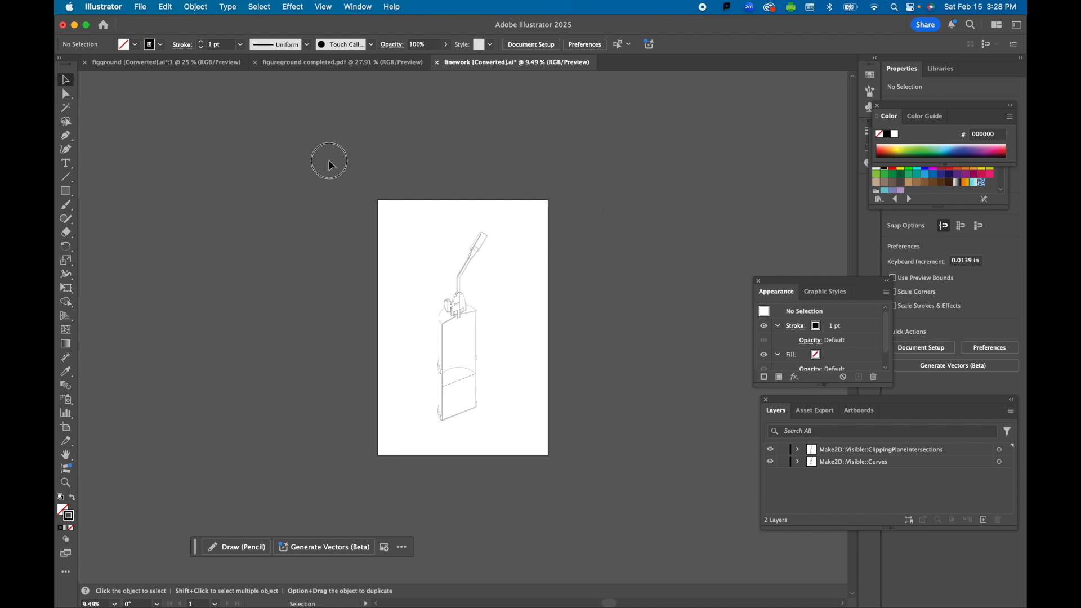
# Create a new layer named render and move it beneath the two Make2D layers
pyautogui.click(983, 519)
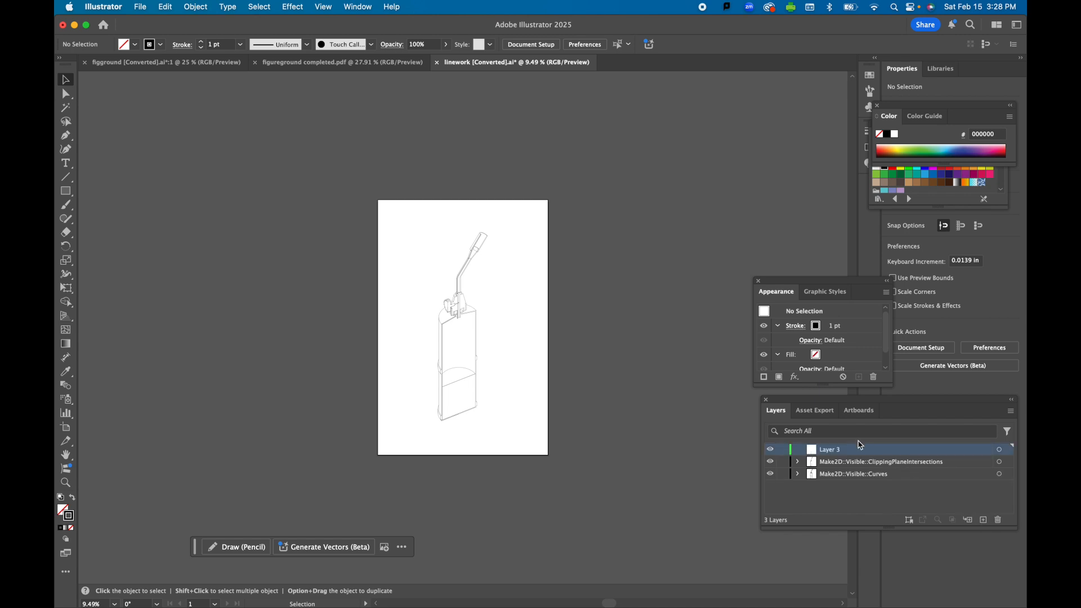
pyautogui.doubleClick(831, 449)
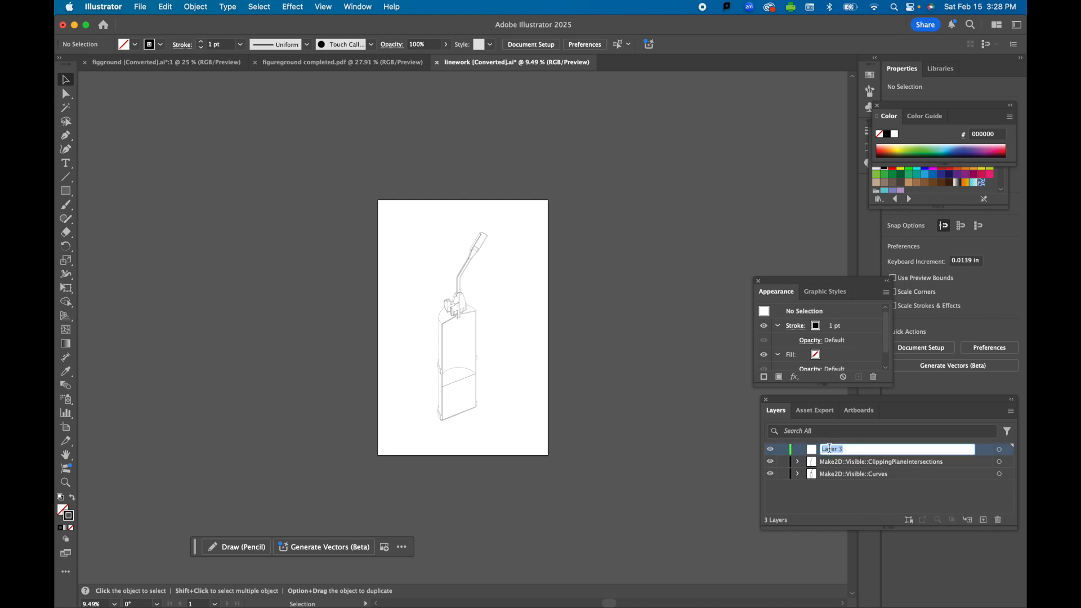
pyautogui.write('render')
pyautogui.press('Return')
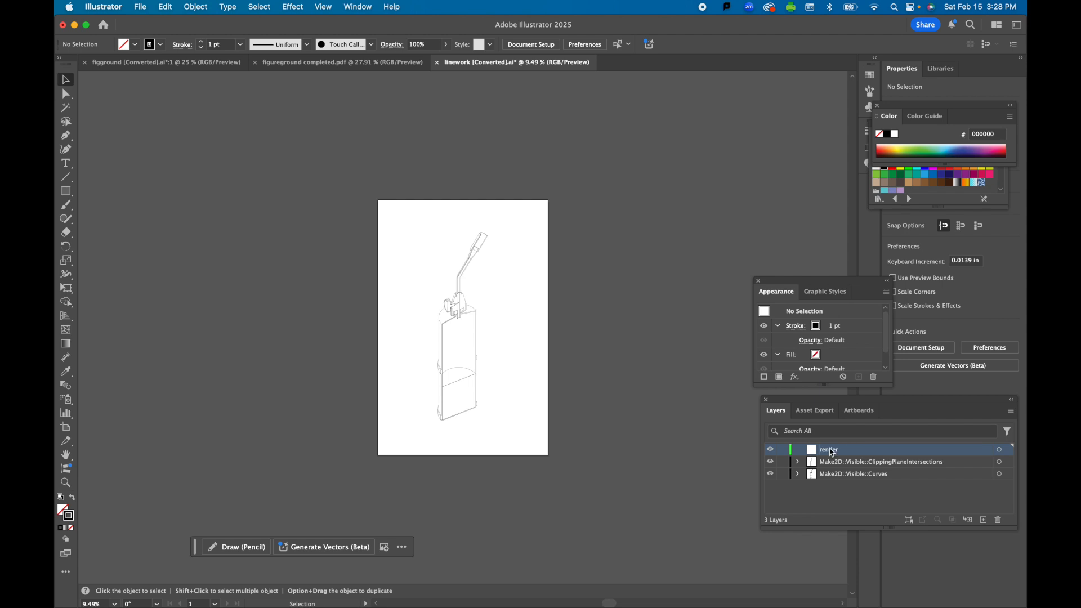
pyautogui.moveTo(899, 496); pyautogui.dragTo(901, 498)
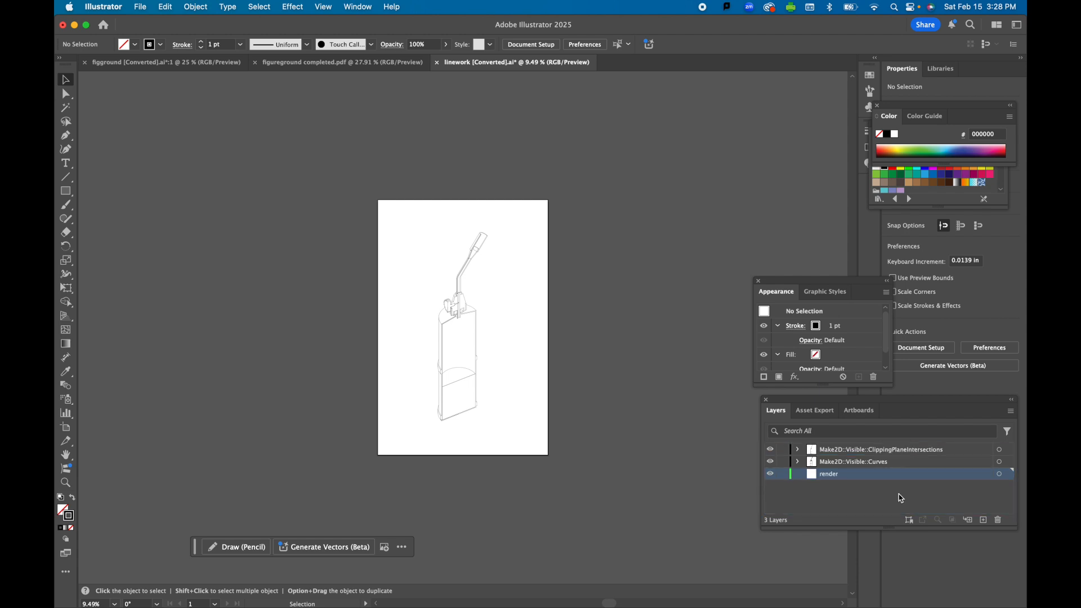
# Place the desktop file render!.png as a linked image on the render layer, starting near the artboard's upper-left area
pyautogui.click(138, 7)
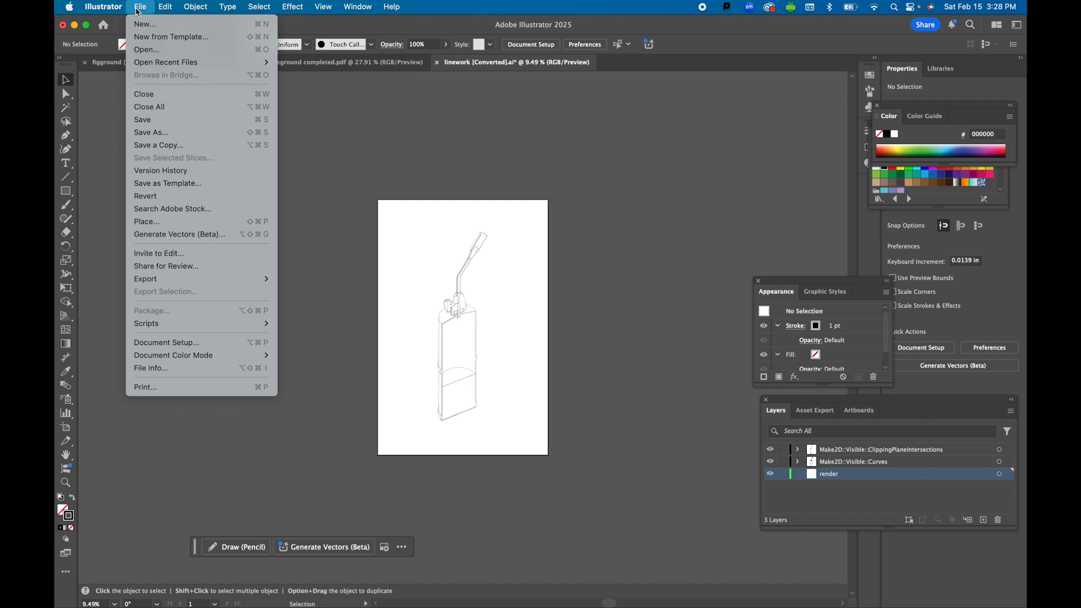
pyautogui.click(185, 225)
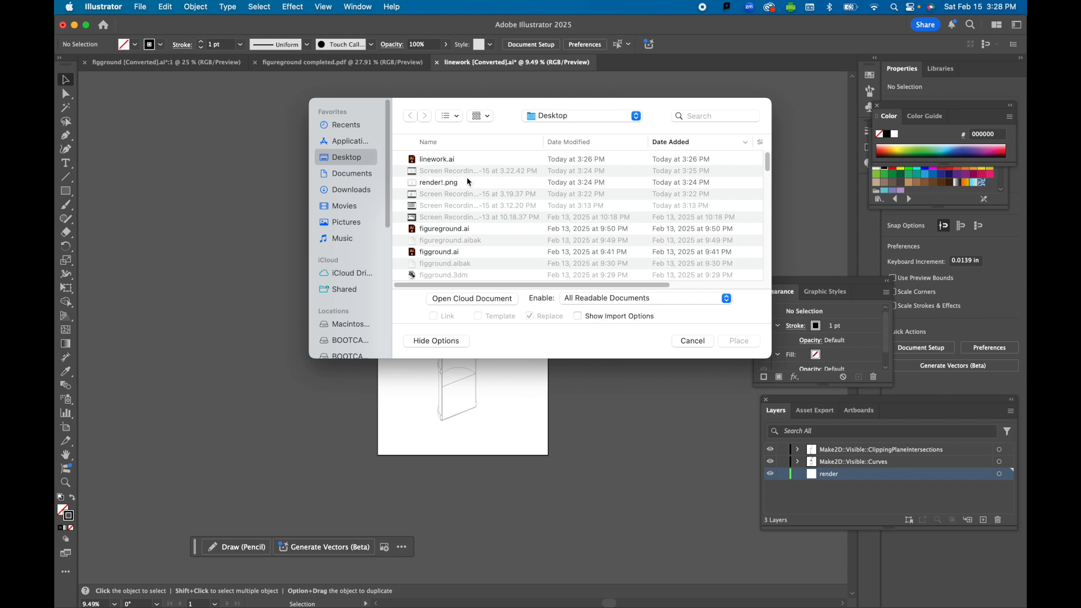
pyautogui.click(442, 188)
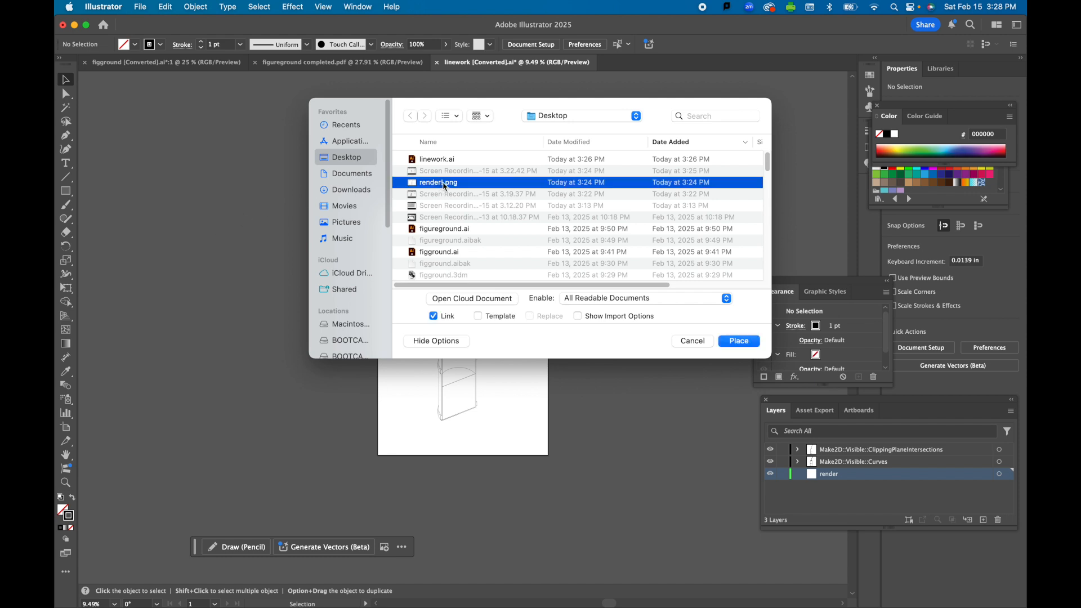
pyautogui.click(726, 341)
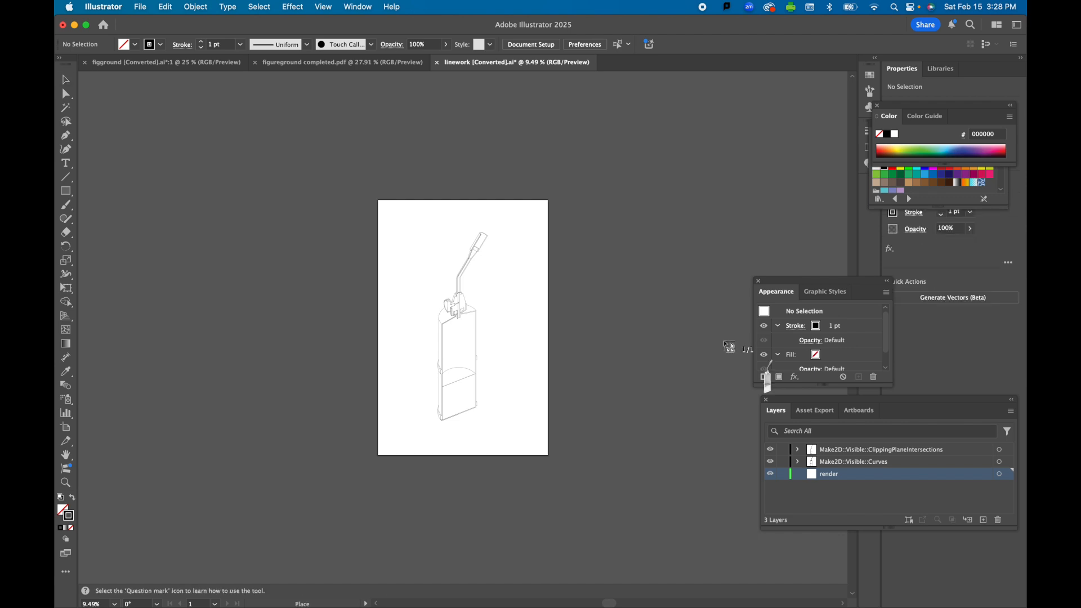
pyautogui.click(388, 251)
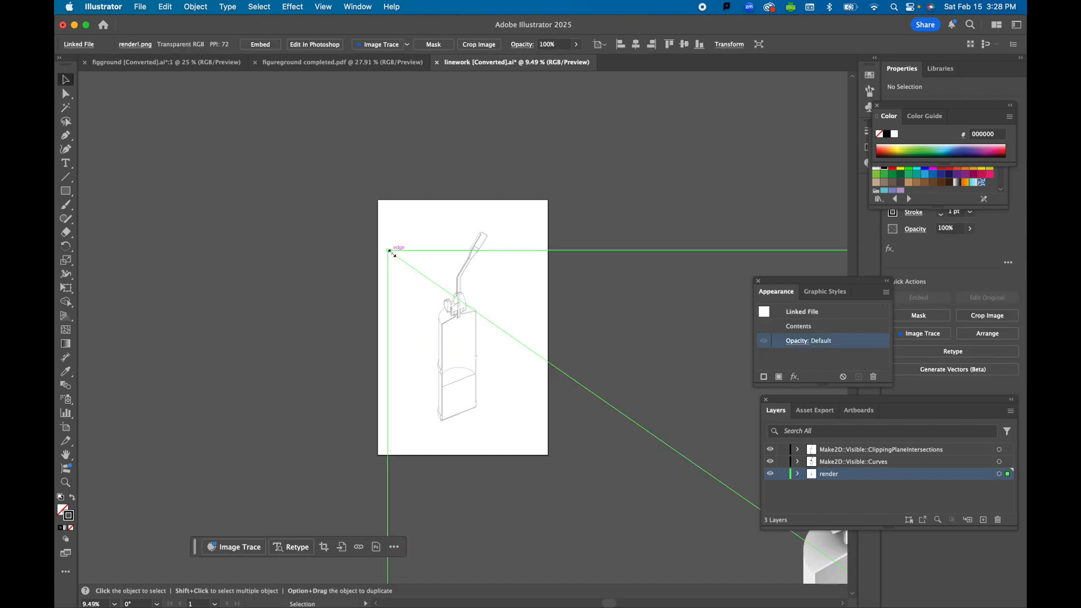
# Scale the placed render down proportionally to nearly the linework's size and move it over the blowtorch on the artboard
pyautogui.moveTo(825, 567); pyautogui.dragTo(365, 395)
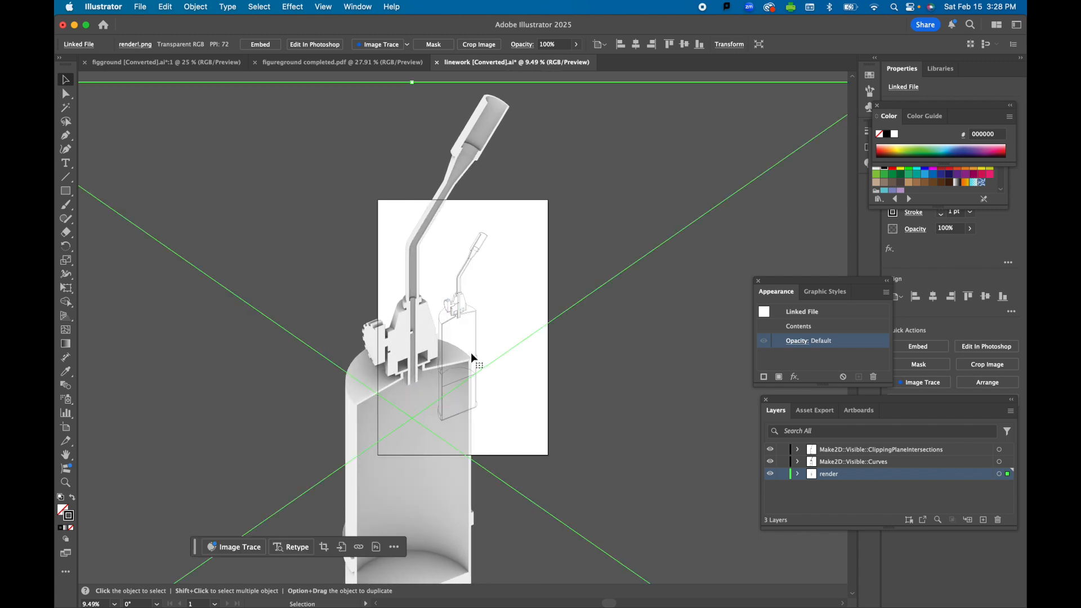
pyautogui.press('super+minus')
pyautogui.press('super+minus')
pyautogui.press('super+minus')
pyautogui.moveTo(240, 212); pyautogui.dragTo(434, 376)
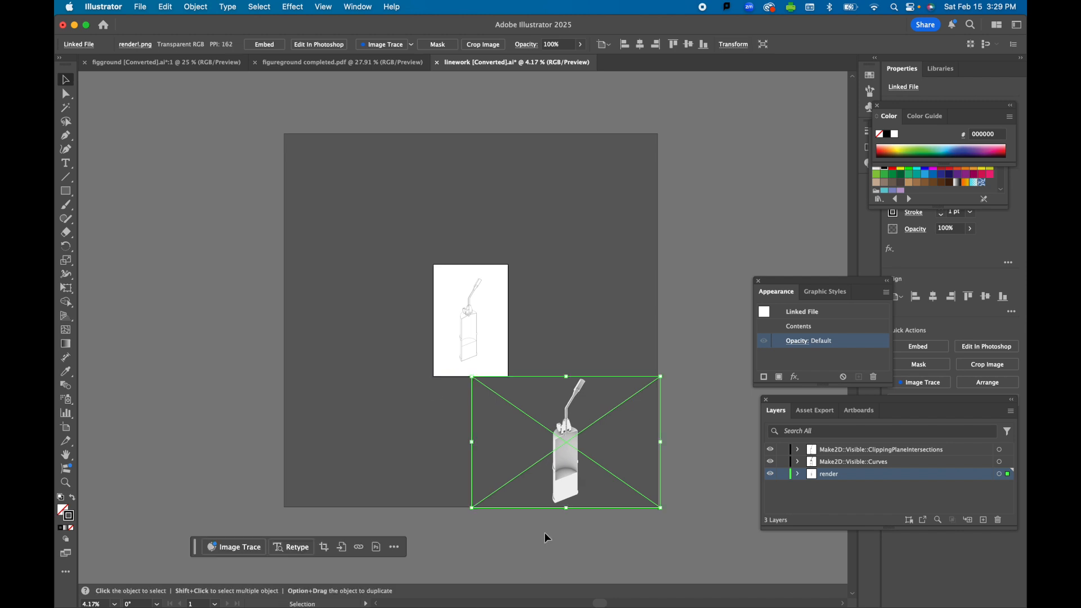
pyautogui.moveTo(565, 470); pyautogui.dragTo(473, 341)
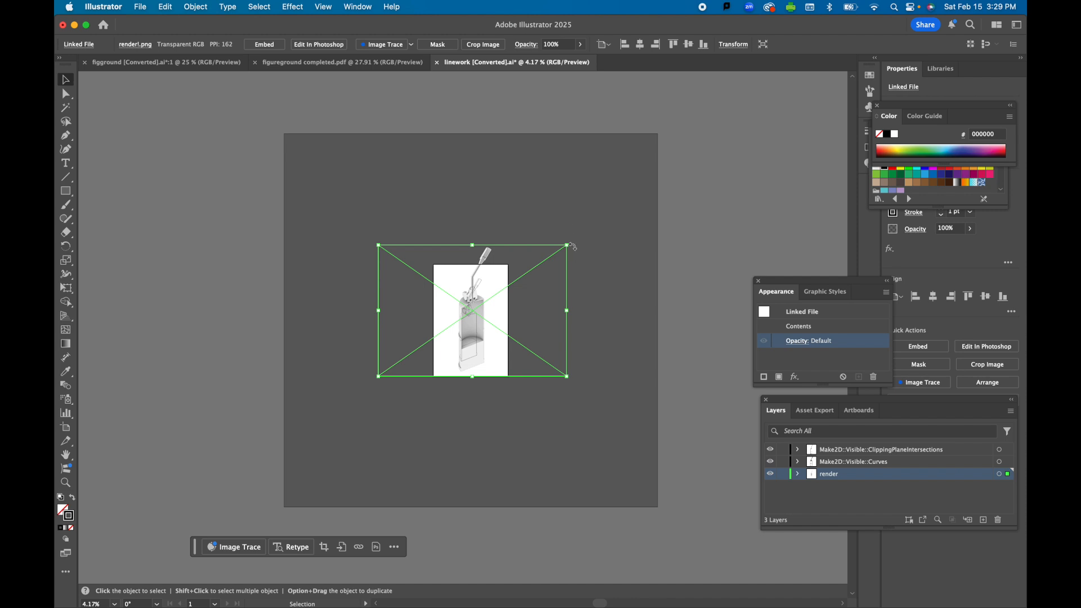
pyautogui.moveTo(568, 245); pyautogui.dragTo(516, 280)
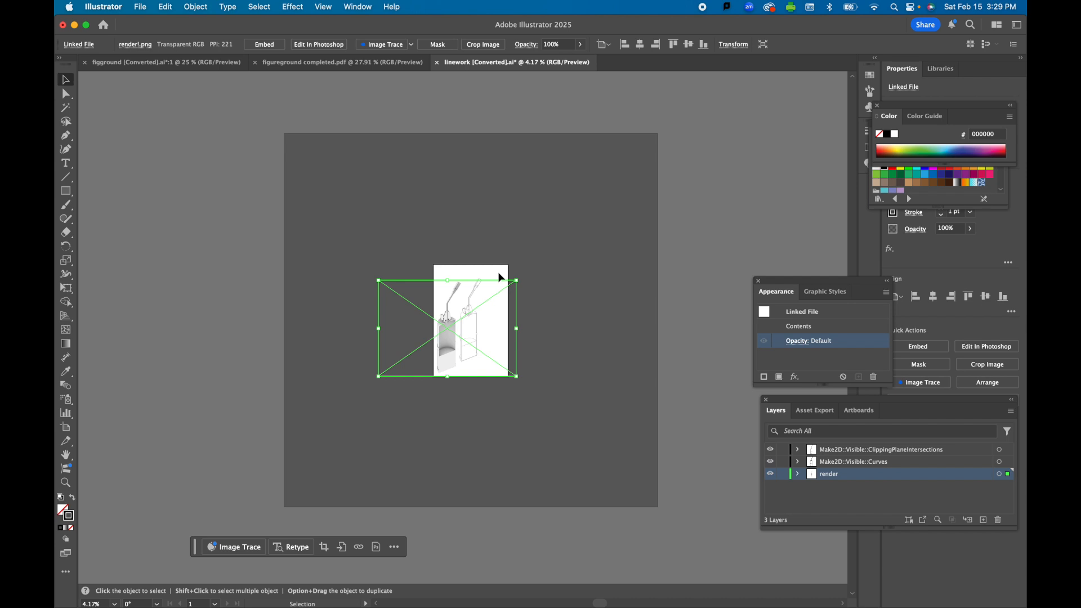
pyautogui.moveTo(444, 340); pyautogui.dragTo(469, 333)
# Line the render's nozzle up with the linework's nozzle and adjust the image's position and size to match more closely
pyautogui.keyDown('alt'); pyautogui.scroll(5, 476, 259); pyautogui.keyUp('alt')
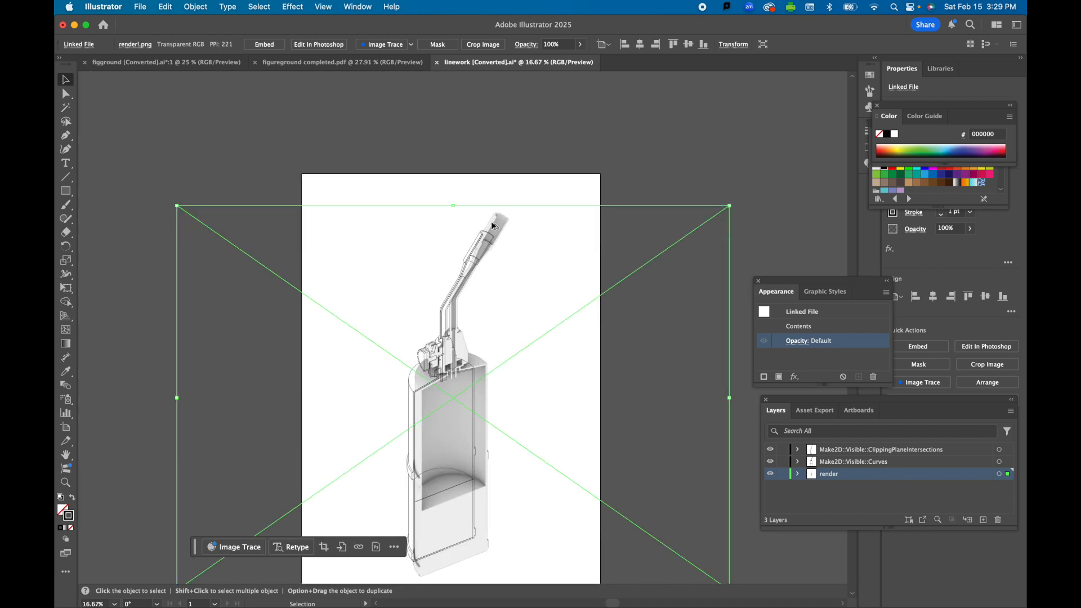
pyautogui.keyDown('alt'); pyautogui.scroll(5, 495, 228); pyautogui.keyUp('alt')
pyautogui.moveTo(495, 237); pyautogui.dragTo(437, 307)
pyautogui.keyDown('alt'); pyautogui.scroll(-5, 491, 240); pyautogui.keyUp('alt')
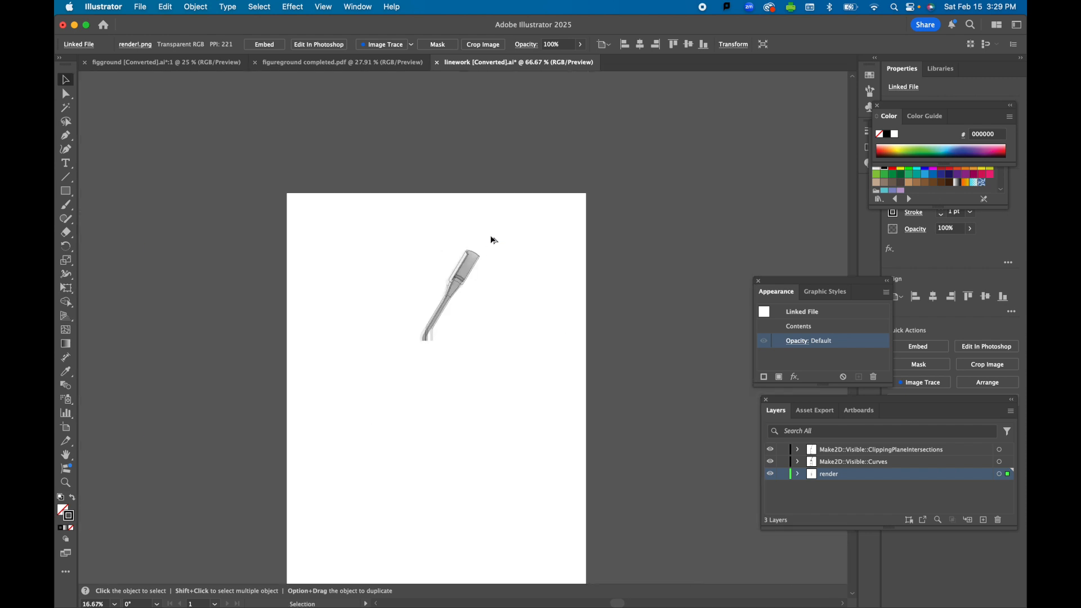
pyautogui.keyDown('alt'); pyautogui.scroll(-2, 492, 239); pyautogui.keyUp('alt')
pyautogui.keyDown('alt'); pyautogui.scroll(2, 422, 436); pyautogui.keyUp('alt')
pyautogui.moveTo(220, 416); pyautogui.dragTo(240, 400)
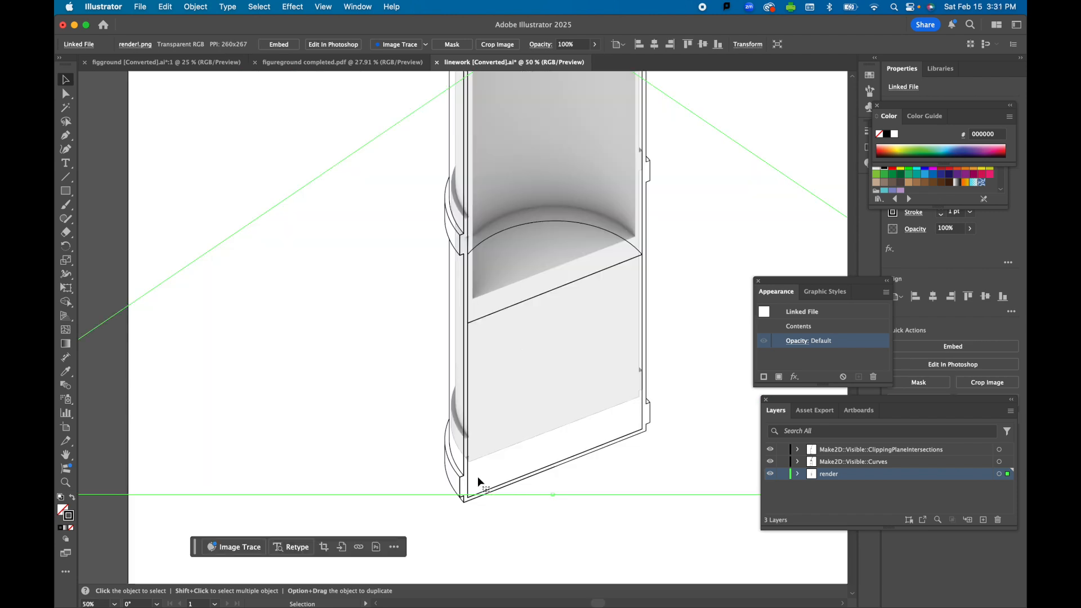
# Hide the selection edges and move the render so its lowest canister corner meets the same corner of the linework
pyautogui.press('super+h')
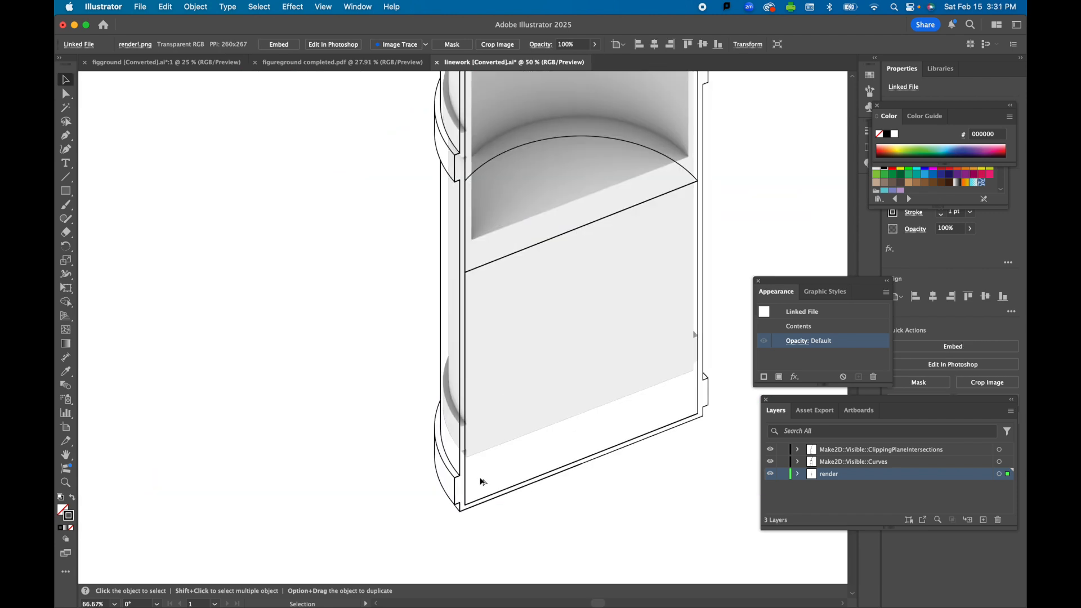
pyautogui.keyDown('alt'); pyautogui.scroll(1, 481, 482); pyautogui.keyUp('alt')
pyautogui.moveTo(505, 405); pyautogui.dragTo(490, 471)
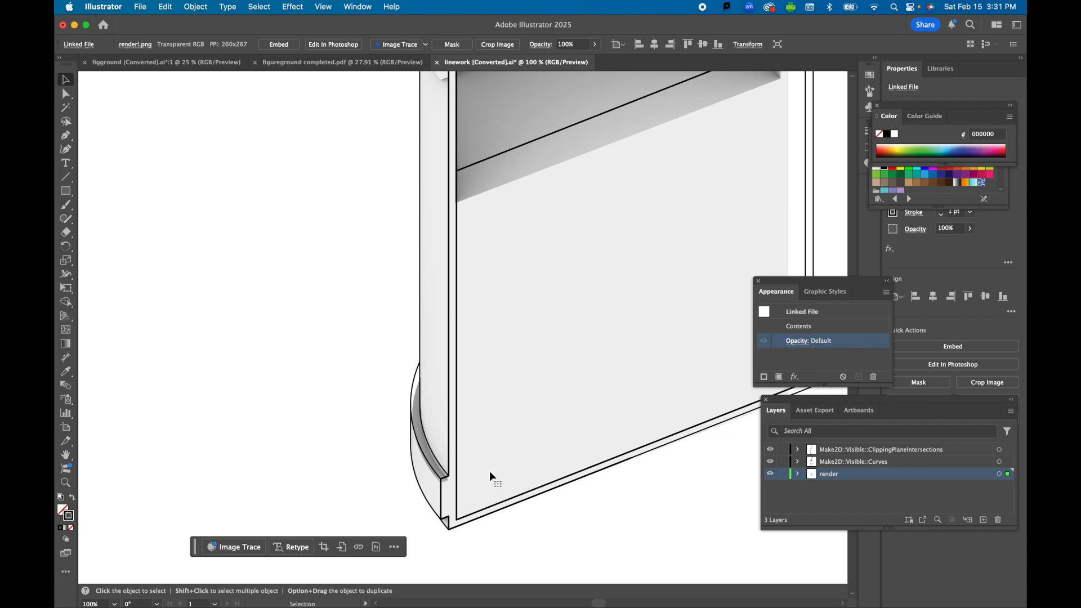
# Scale the render around the canister's lowest corner until the tip of its nozzle coincides with the linework's nozzle tip
pyautogui.click(66, 260)
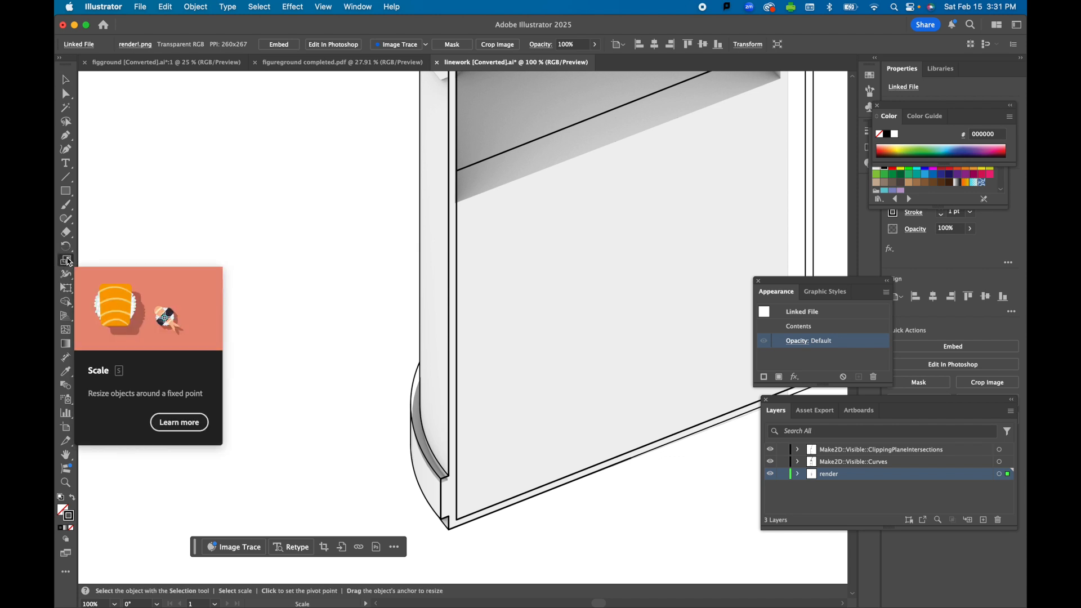
pyautogui.click(449, 530)
pyautogui.scroll(-2, 411, 549)
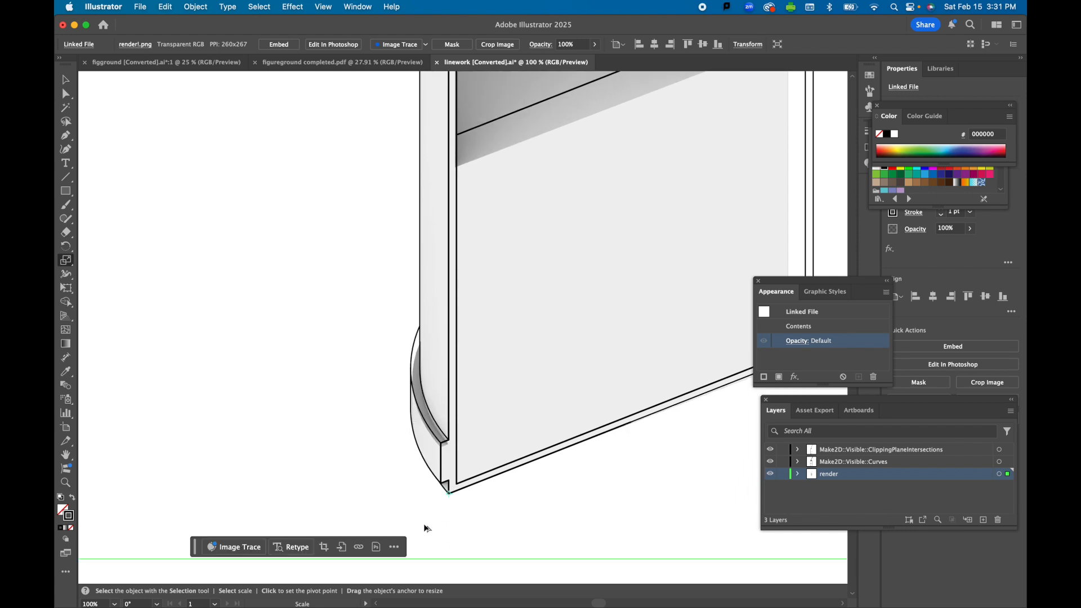
pyautogui.keyDown('alt'); pyautogui.scroll(-1, 423, 523); pyautogui.keyUp('alt')
pyautogui.keyDown('alt'); pyautogui.scroll(-5, 426, 523); pyautogui.keyUp('alt')
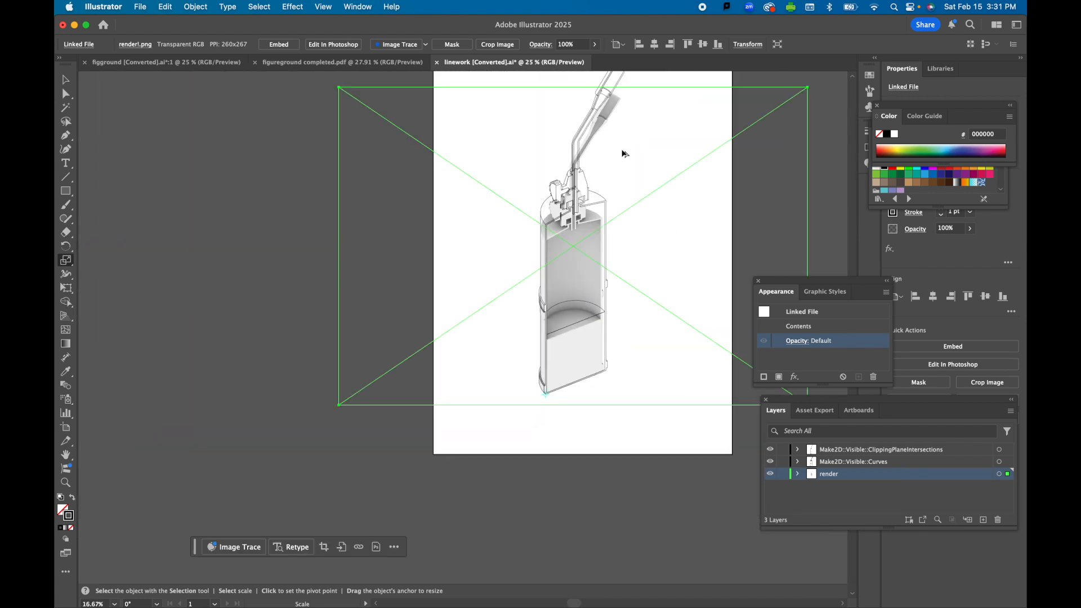
pyautogui.keyDown('alt'); pyautogui.scroll(7, 624, 219); pyautogui.keyUp('alt')
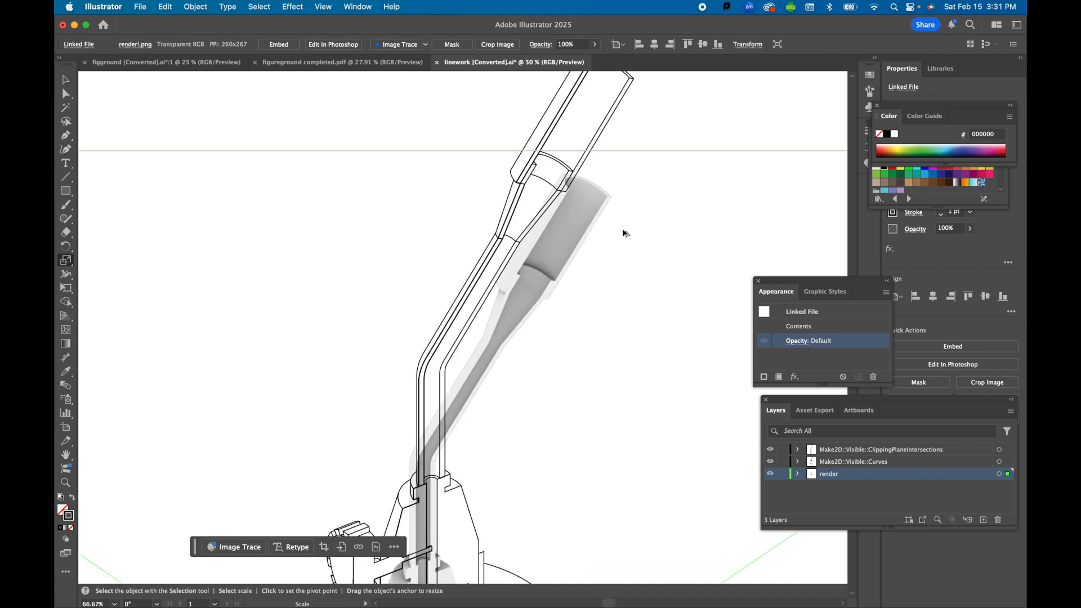
pyautogui.keyDown('alt'); pyautogui.scroll(2, 619, 190); pyautogui.keyUp('alt')
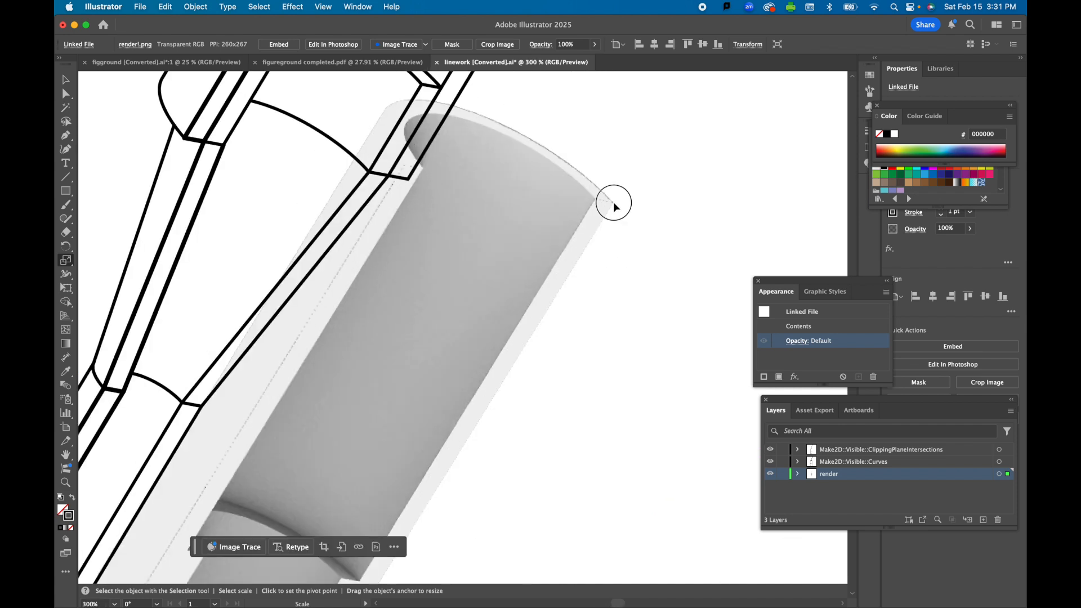
pyautogui.keyDown('alt'); pyautogui.scroll(-1, 622, 295); pyautogui.keyUp('alt')
pyautogui.keyDown('alt'); pyautogui.scroll(-4, 622, 290); pyautogui.keyUp('alt')
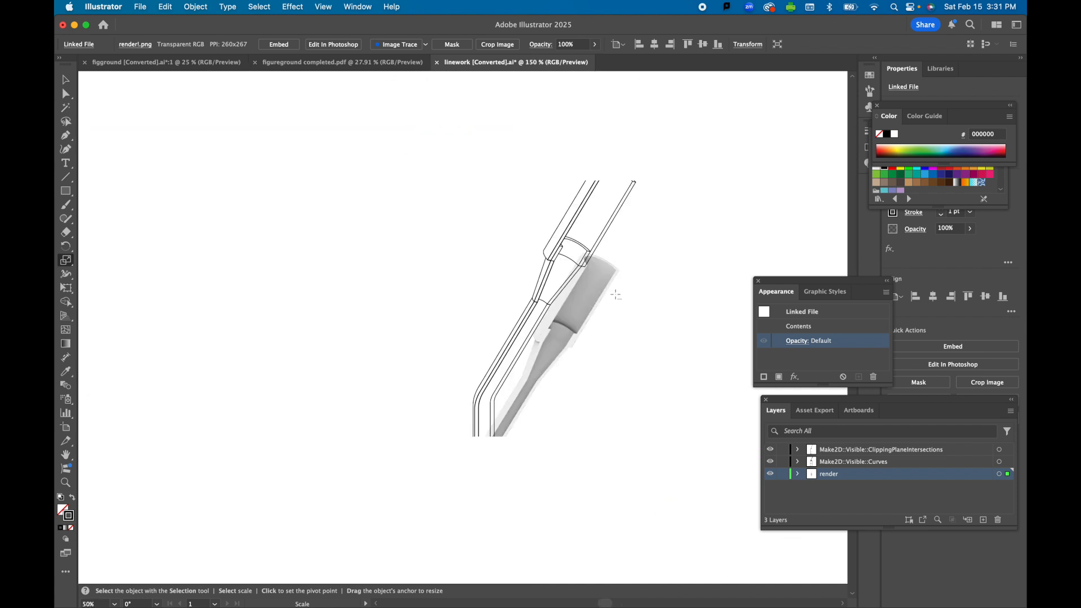
pyautogui.moveTo(618, 271); pyautogui.dragTo(637, 191)
pyautogui.keyDown('alt'); pyautogui.scroll(5, 639, 225); pyautogui.keyUp('alt')
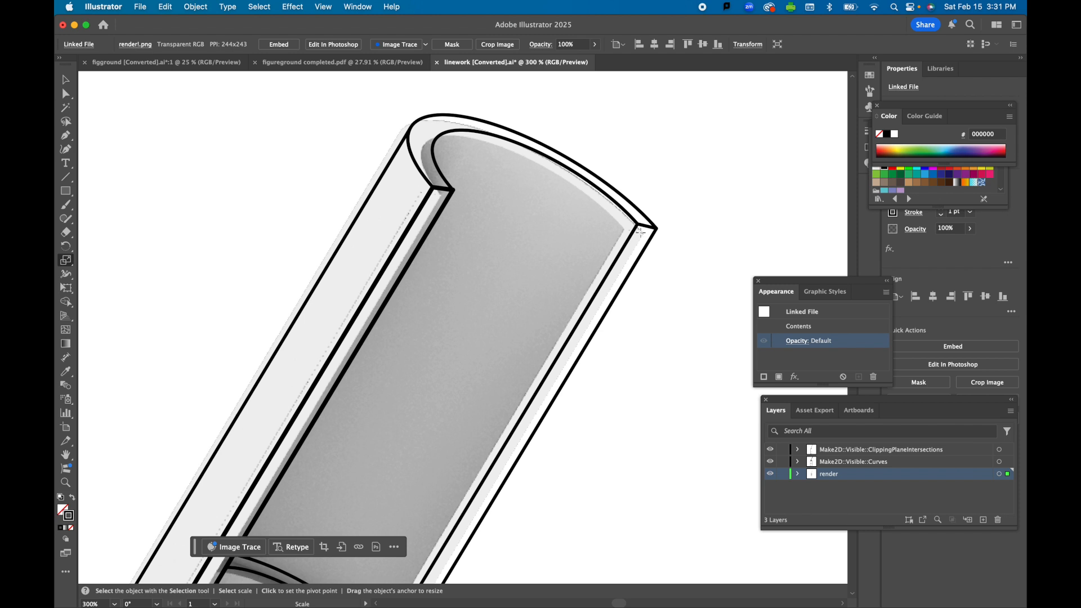
pyautogui.moveTo(641, 233); pyautogui.dragTo(655, 228)
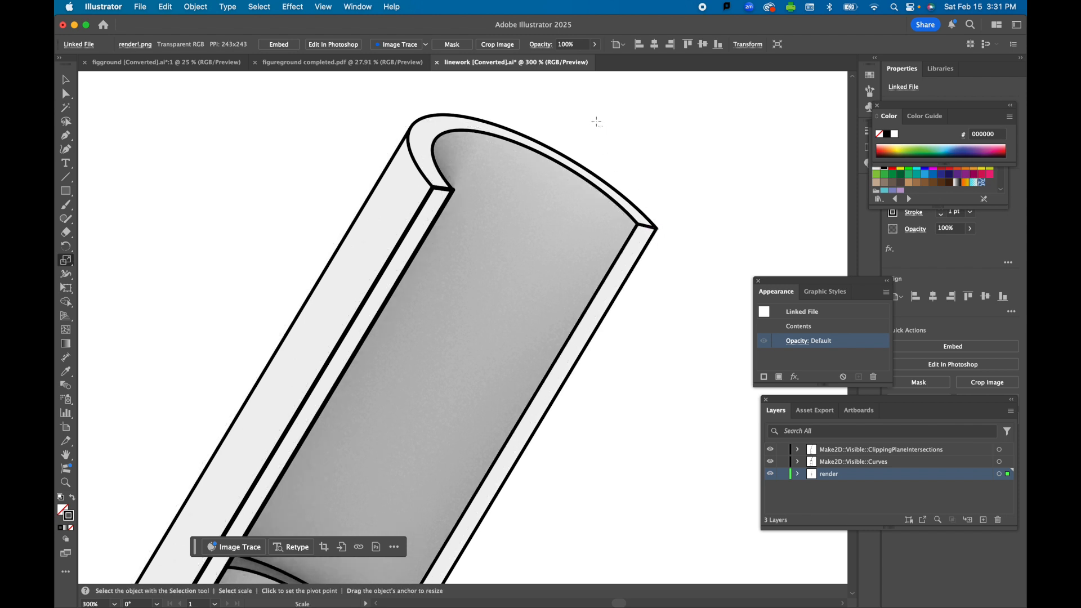
# Check the render's alignment along the whole blowtorch, deselect the image, and hide the render layer
pyautogui.keyDown('alt'); pyautogui.scroll(-8, 490, 437); pyautogui.keyUp('alt')
pyautogui.keyDown('alt'); pyautogui.scroll(-1, 489, 437); pyautogui.keyUp('alt')
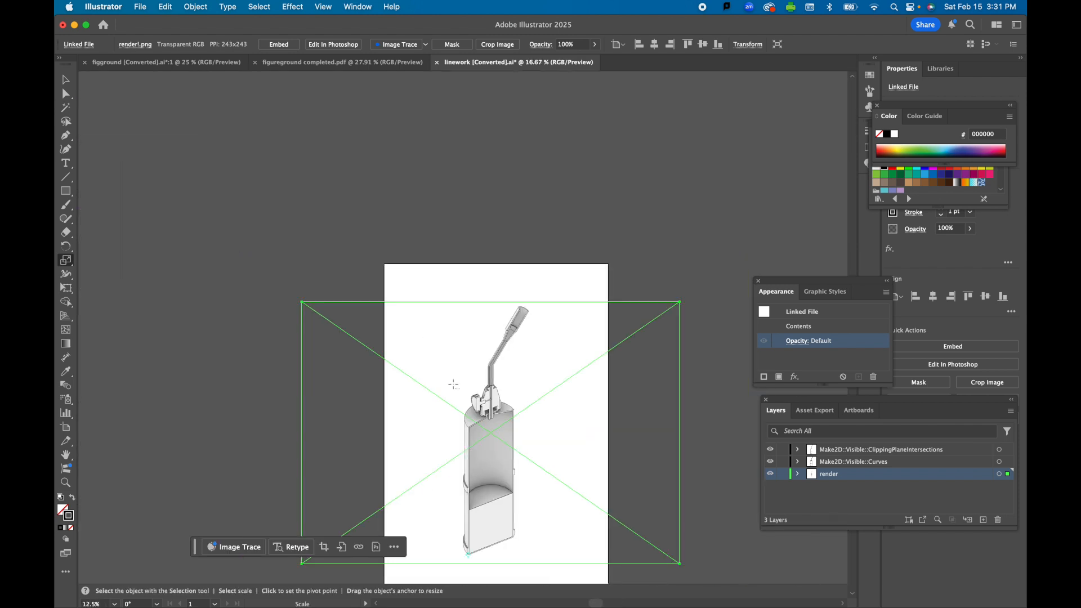
pyautogui.keyDown('alt'); pyautogui.scroll(-1, 487, 538); pyautogui.keyUp('alt')
pyautogui.keyDown('alt'); pyautogui.scroll(8, 487, 538); pyautogui.keyUp('alt')
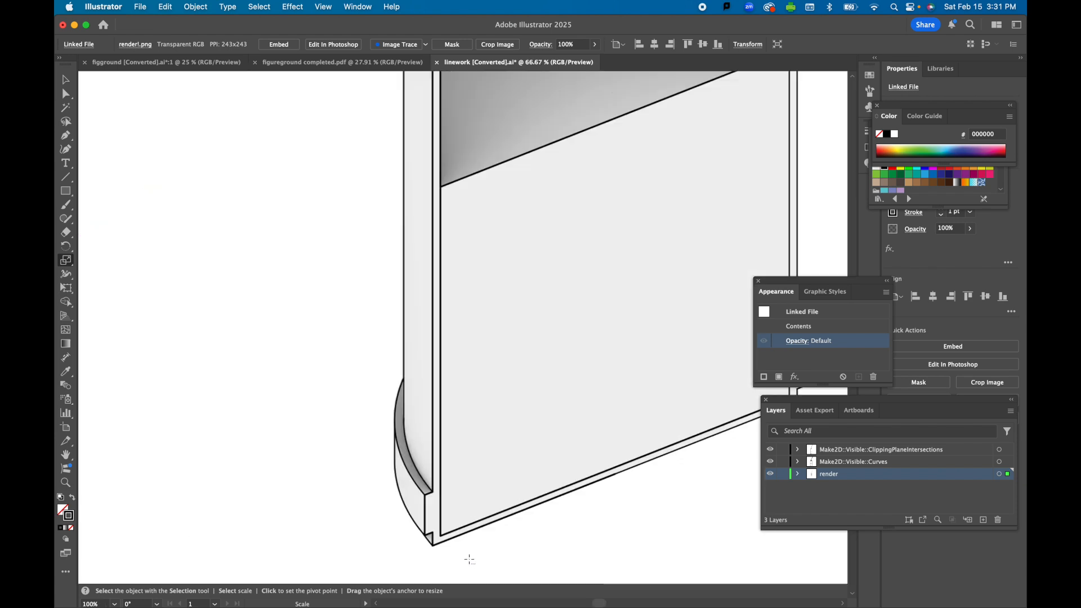
pyautogui.keyDown('alt'); pyautogui.scroll(-6, 452, 539); pyautogui.keyUp('alt')
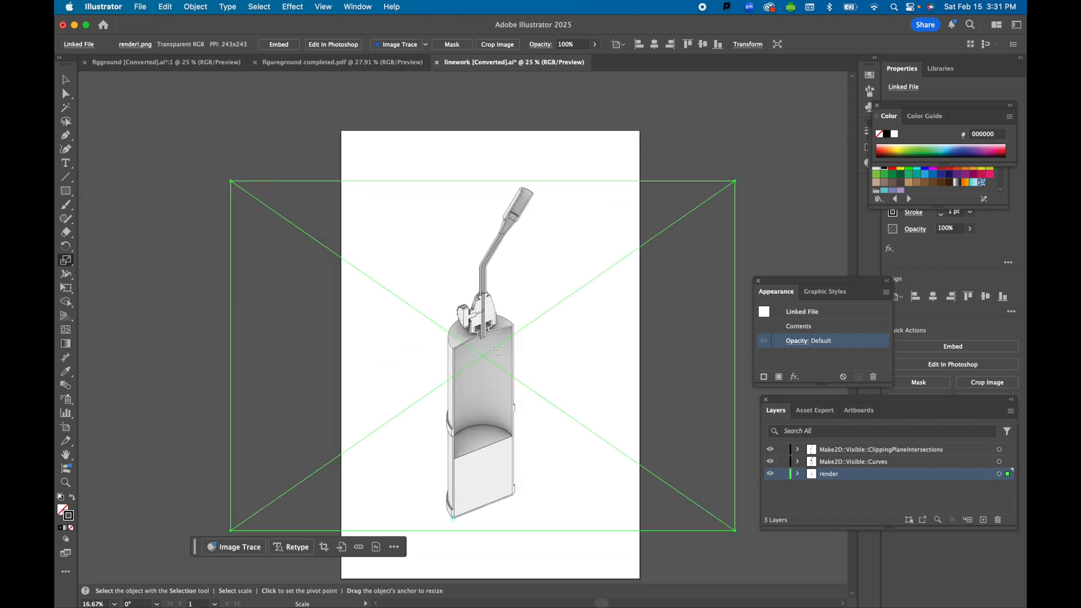
pyautogui.click(65, 80)
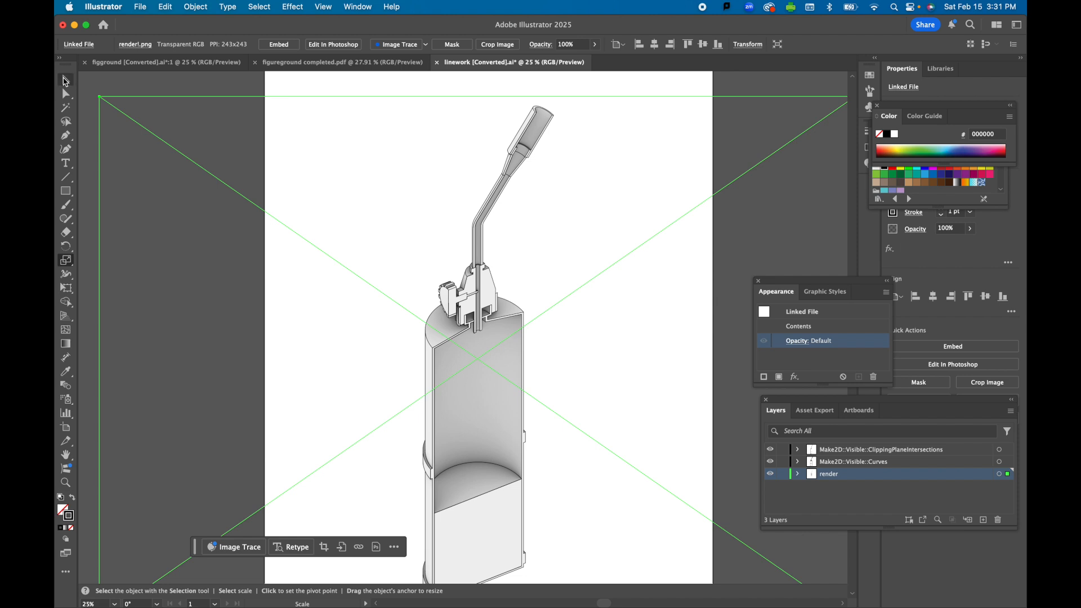
pyautogui.click(134, 84)
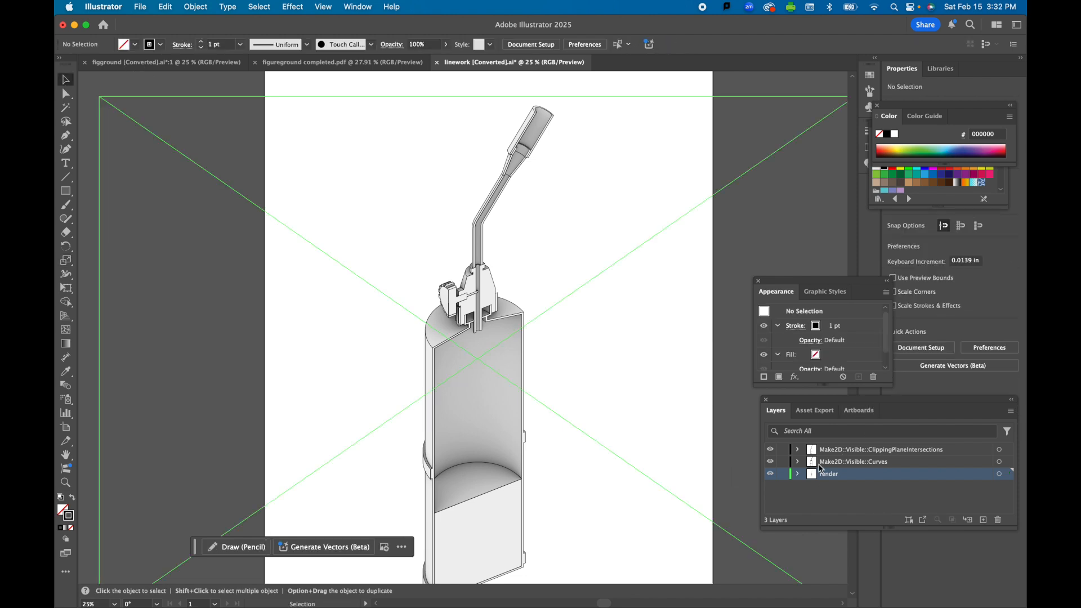
pyautogui.click(770, 474)
pyautogui.click(770, 475)
pyautogui.click(771, 475)
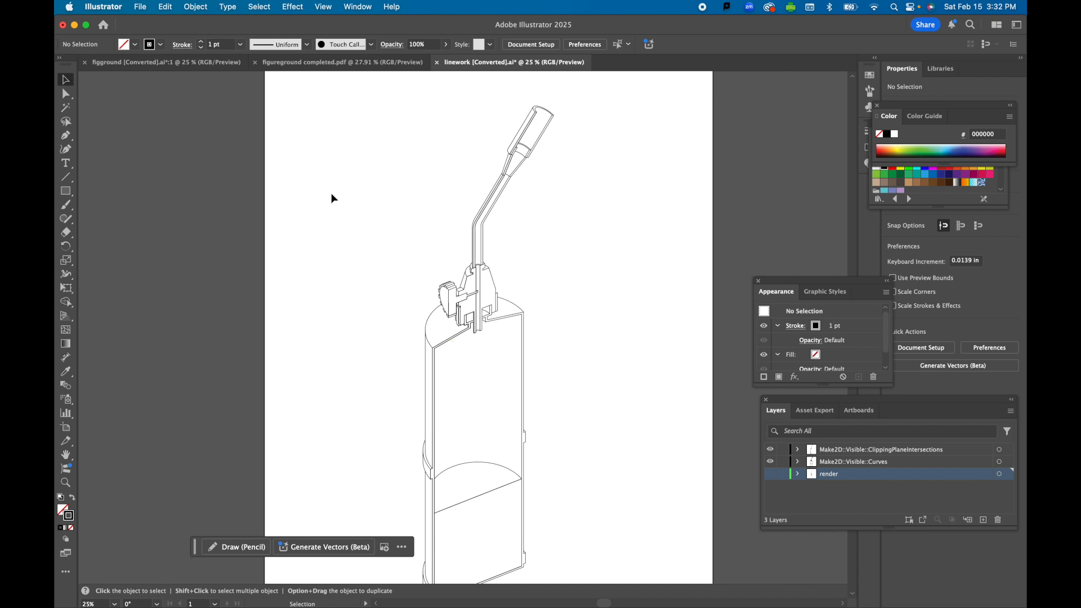
# Select all the visible linework and merge the adjoining section-cut wall regions of the nozzle and its tapered neck with Shape Builder
pyautogui.keyDown('alt'); pyautogui.scroll(-1, 376, 153); pyautogui.keyUp('alt')
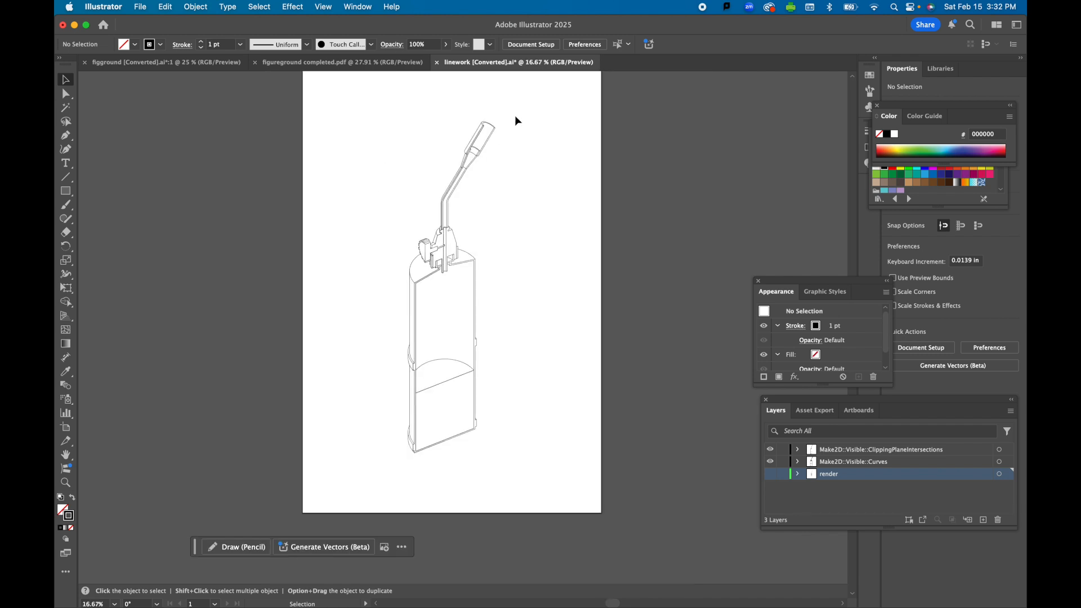
pyautogui.moveTo(447, 267); pyautogui.dragTo(371, 471)
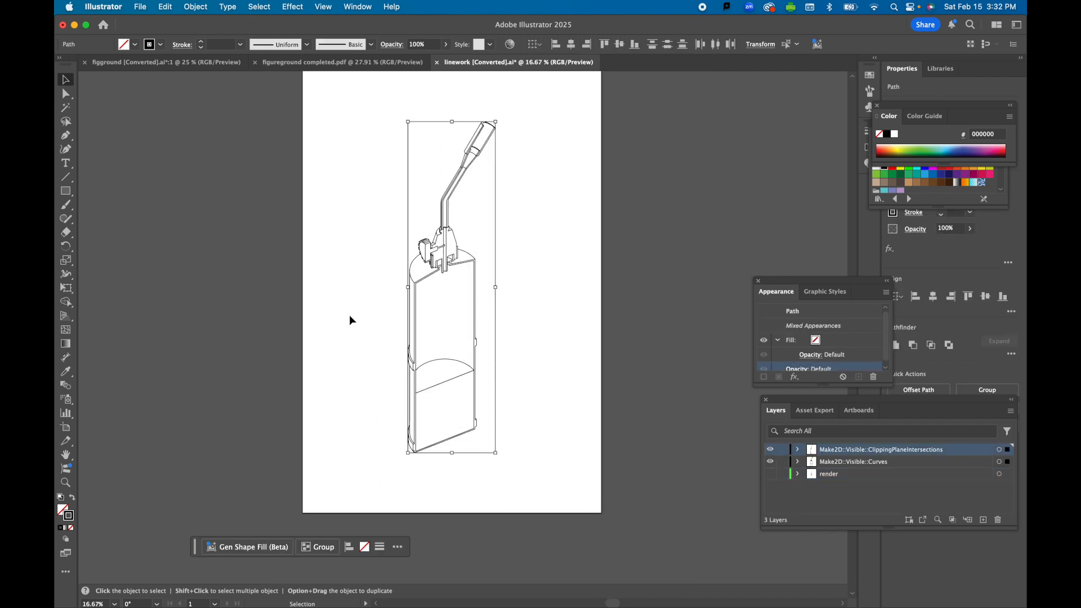
pyautogui.click(66, 302)
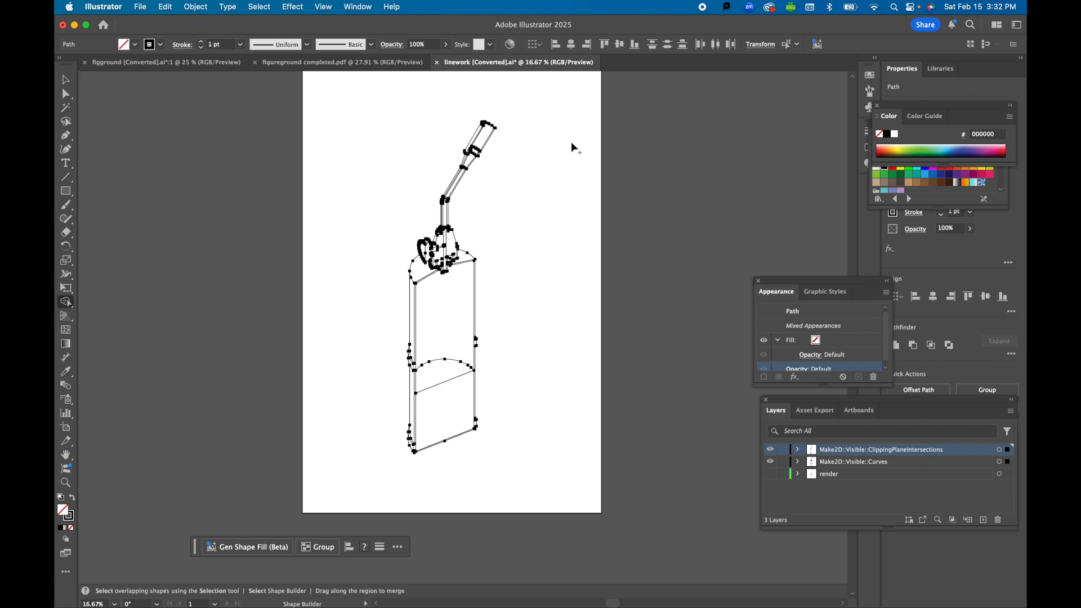
pyautogui.keyDown('alt'); pyautogui.scroll(8, 489, 141); pyautogui.keyUp('alt')
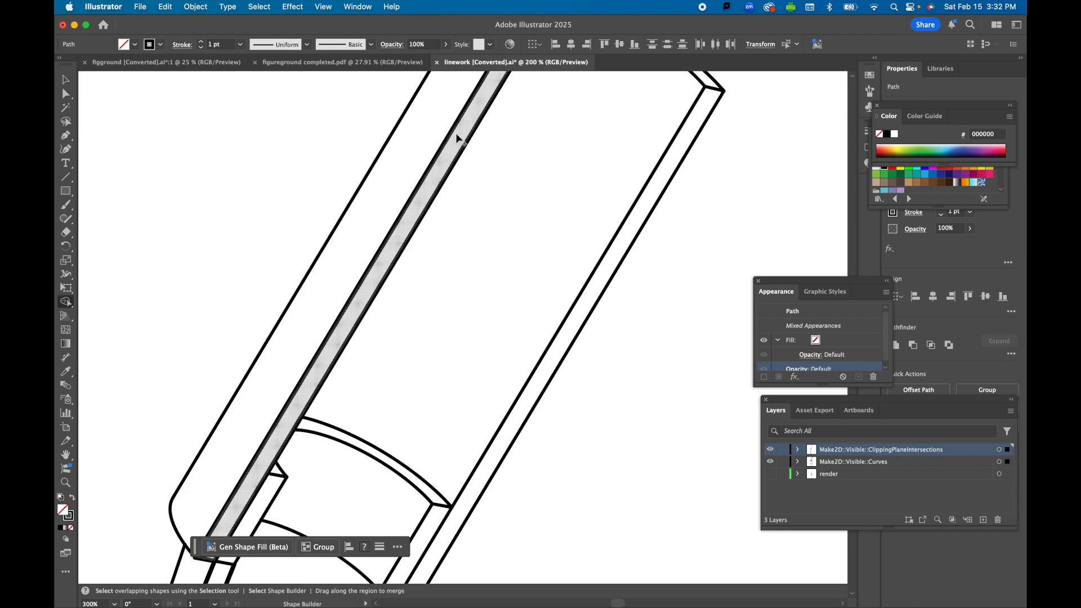
pyautogui.keyDown('alt'); pyautogui.scroll(-6, 639, 217); pyautogui.keyUp('alt')
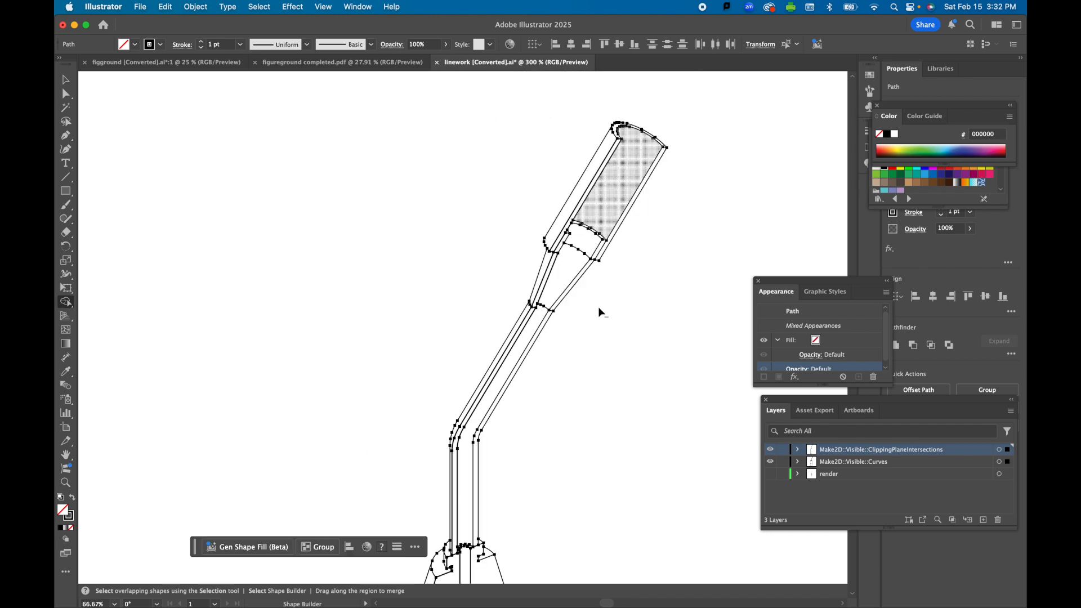
pyautogui.keyDown('alt'); pyautogui.scroll(3, 600, 306); pyautogui.keyUp('alt')
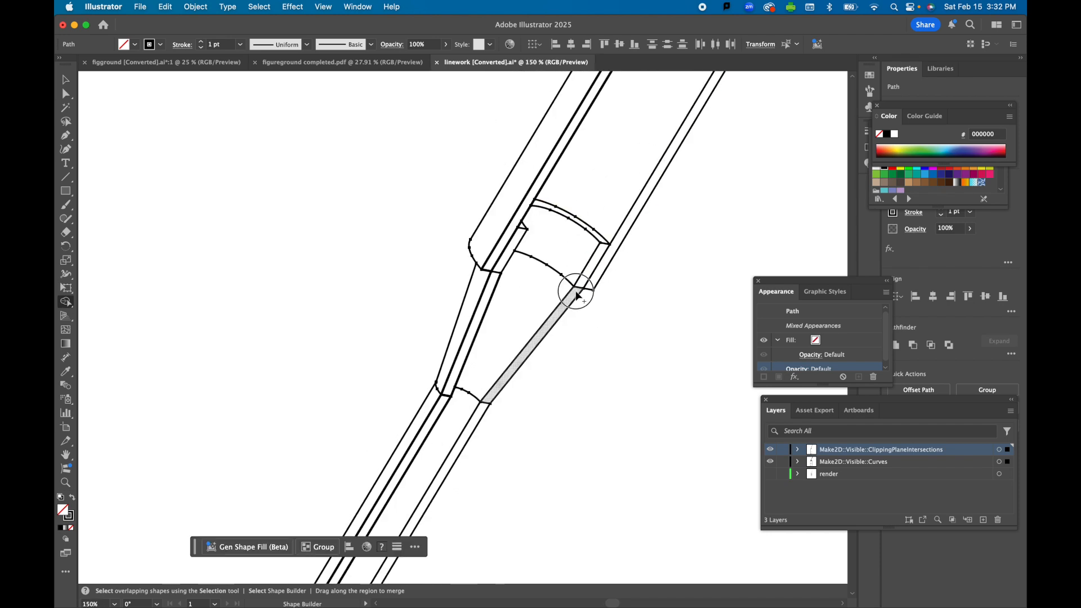
pyautogui.moveTo(598, 283); pyautogui.dragTo(568, 289)
pyautogui.moveTo(515, 230); pyautogui.dragTo(494, 280)
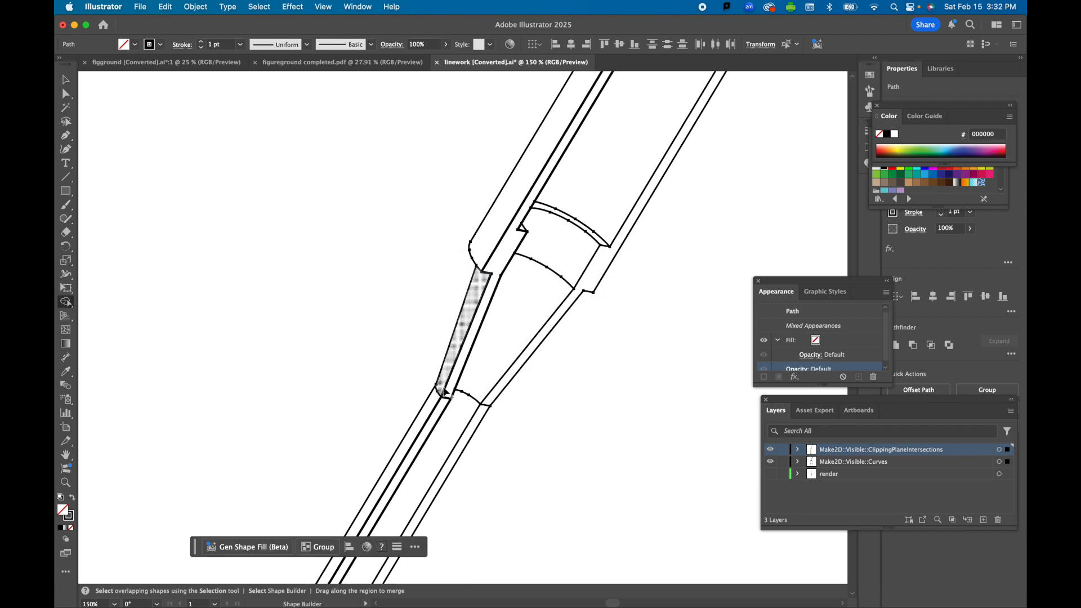
pyautogui.moveTo(450, 393)
pyautogui.mouseDown()
pyautogui.moveTo(441, 401)
pyautogui.moveTo(486, 406)
pyautogui.moveTo(485, 417)
pyautogui.mouseUp()
# Merge the cut walls of the bent pipe with the adjoining section regions at the top of the valve
pyautogui.scroll(-15, 586, 285)
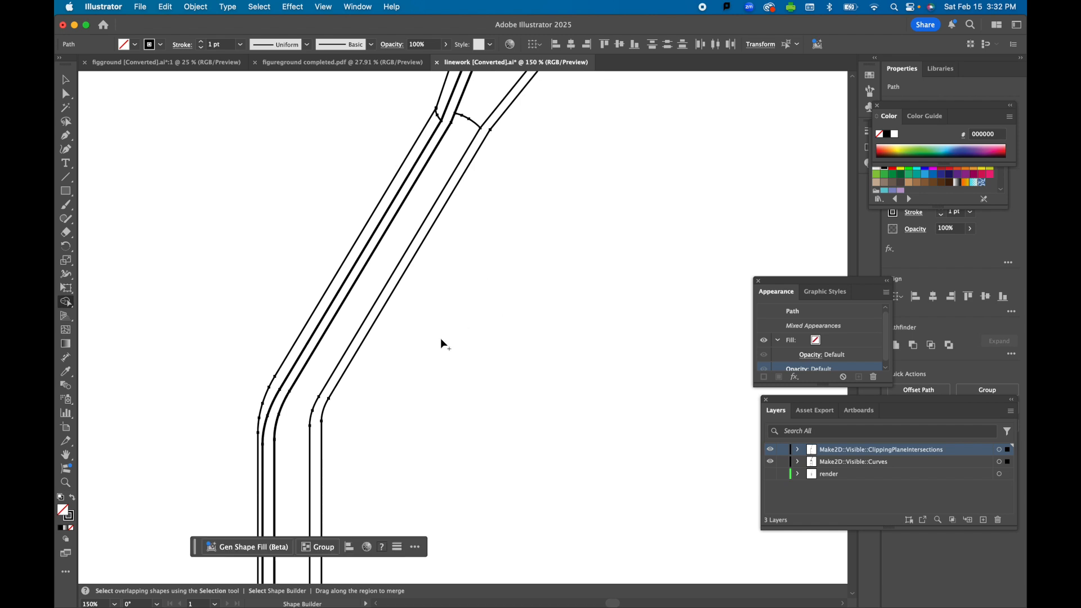
pyautogui.scroll(-10, 342, 310)
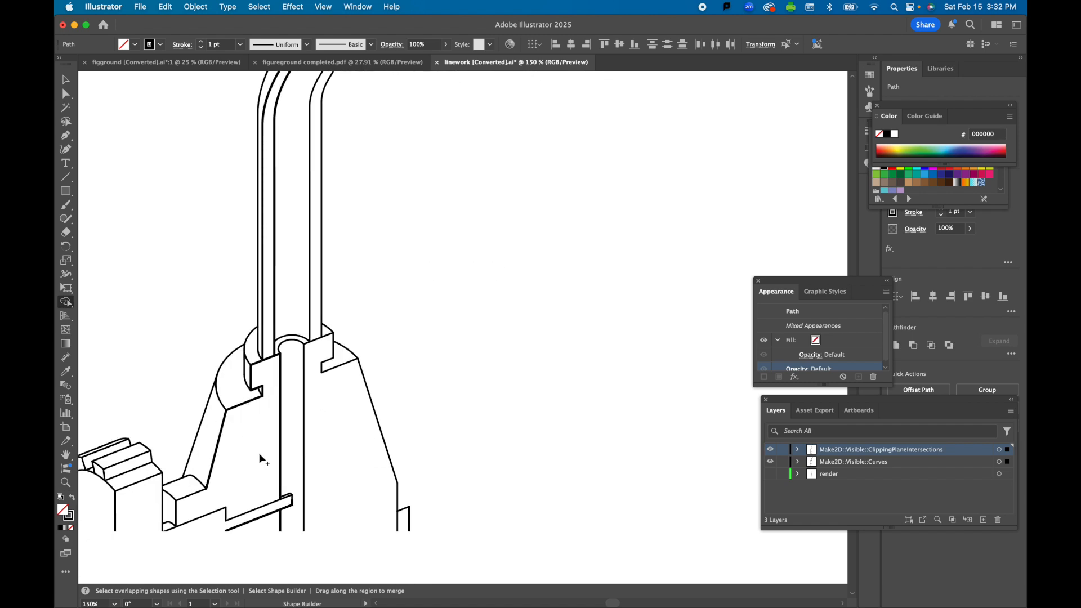
pyautogui.moveTo(270, 356); pyautogui.dragTo(272, 373)
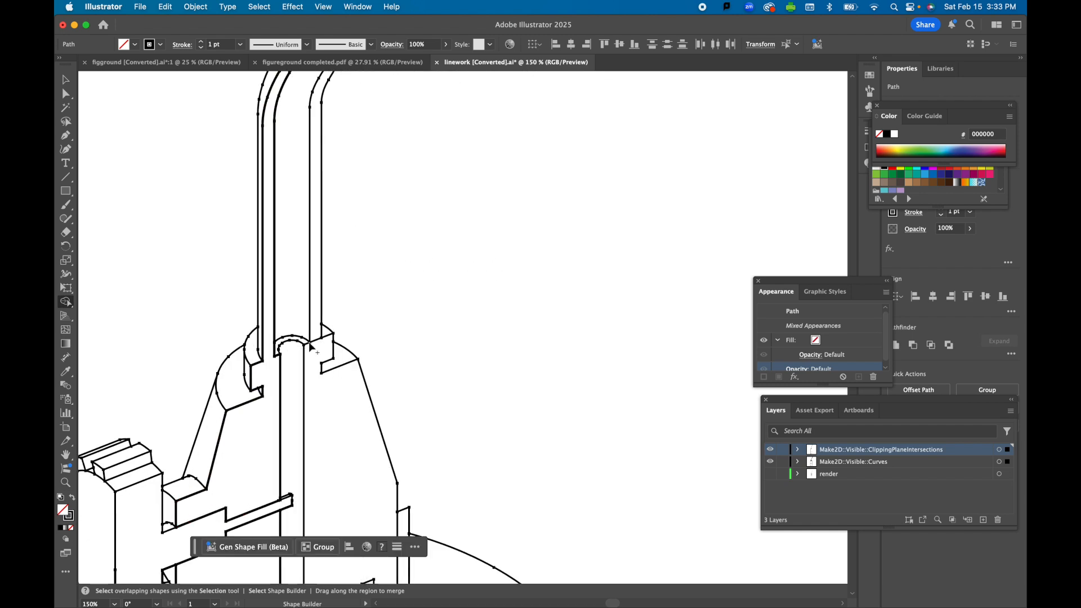
pyautogui.moveTo(317, 336)
pyautogui.mouseDown()
pyautogui.moveTo(315, 352)
pyautogui.moveTo(323, 299)
pyautogui.mouseUp()
# Merge the upper valve body's cut region with the cut region of the control knob
pyautogui.scroll(-10, 323, 299)
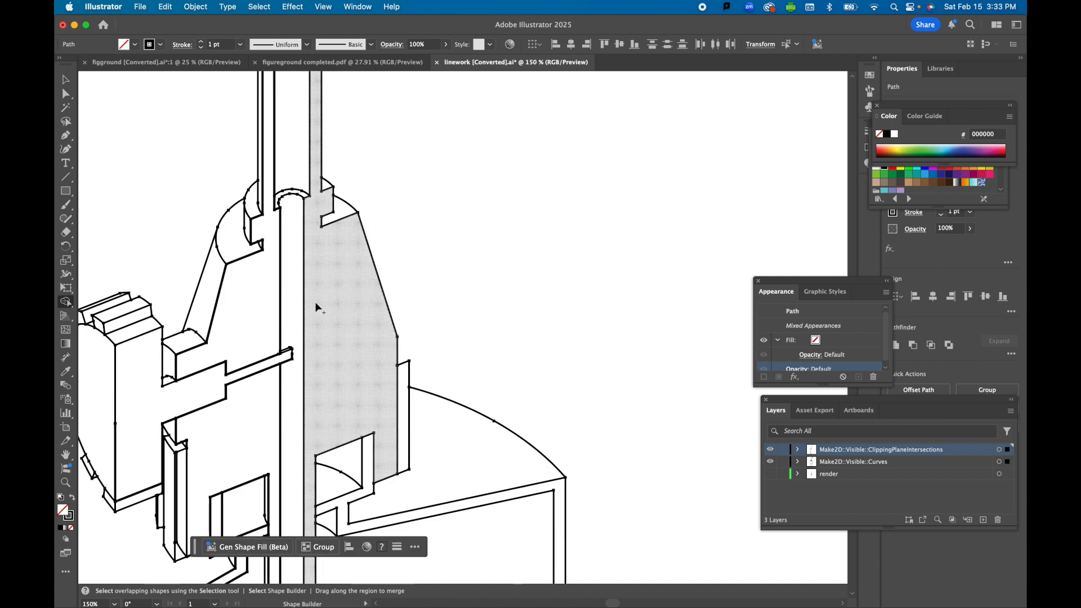
pyautogui.moveTo(254, 306); pyautogui.dragTo(251, 374)
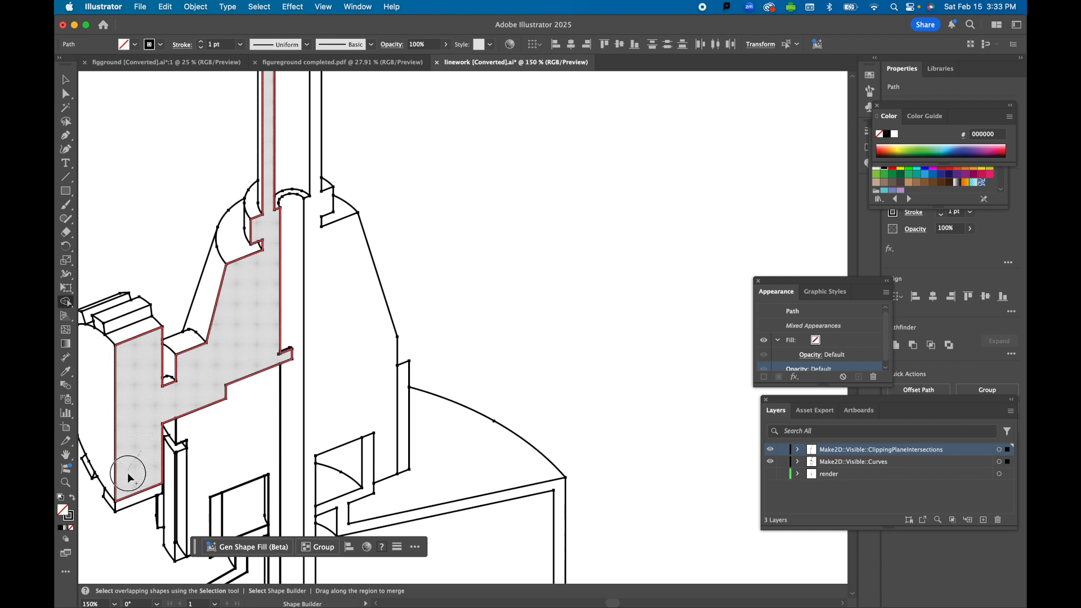
pyautogui.moveTo(129, 496); pyautogui.dragTo(132, 499)
pyautogui.scroll(-6, 191, 431)
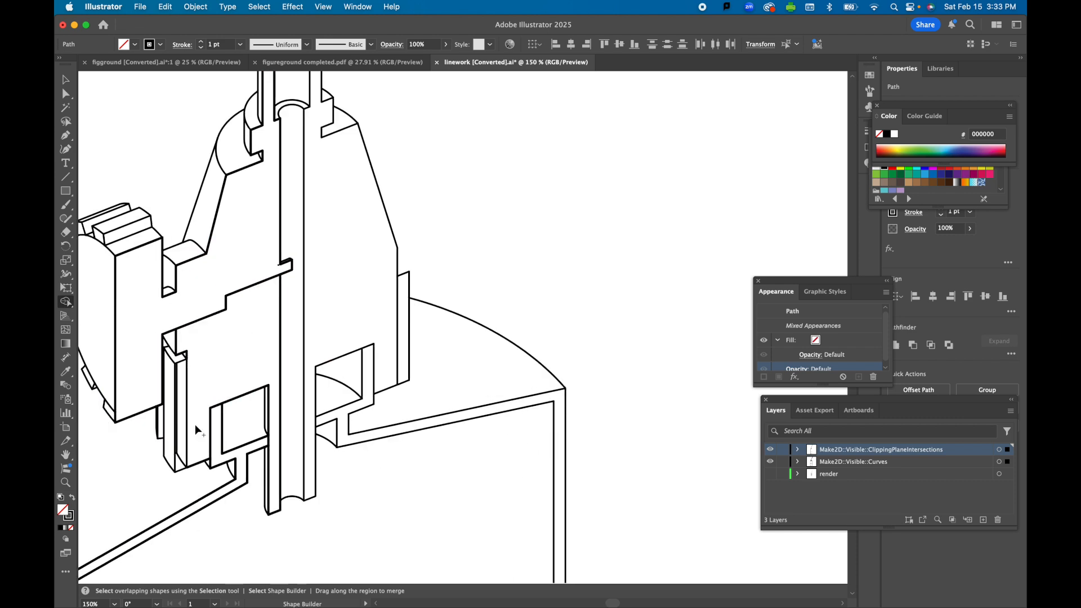
# Merge the section-cut regions of the lower valve body, including the narrow strips along its outer edge and around its cavities
pyautogui.moveTo(202, 393)
pyautogui.mouseDown()
pyautogui.moveTo(181, 400)
pyautogui.moveTo(181, 455)
pyautogui.mouseUp()
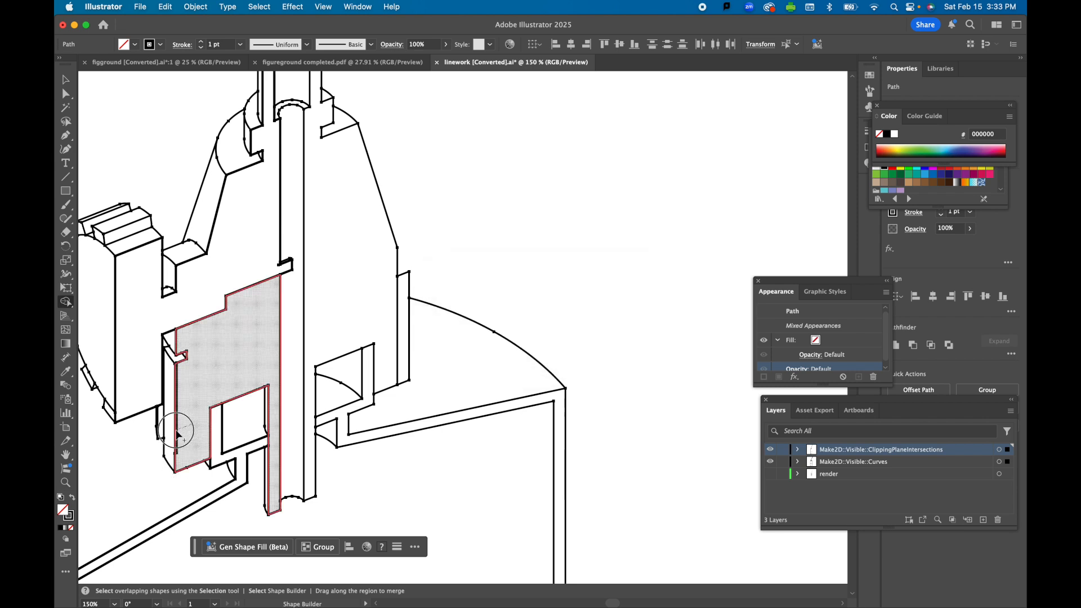
pyautogui.click(177, 433)
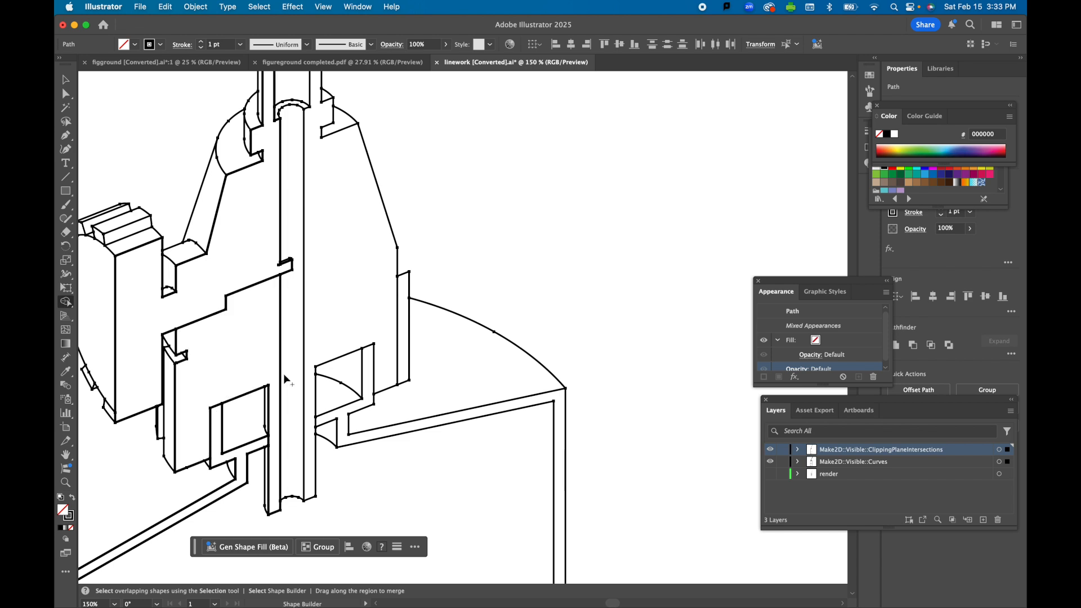
pyautogui.moveTo(368, 293)
pyautogui.mouseDown()
pyautogui.moveTo(363, 350)
pyautogui.moveTo(405, 322)
pyautogui.mouseUp()
pyautogui.click(216, 409)
pyautogui.scroll(-1, 484, 178)
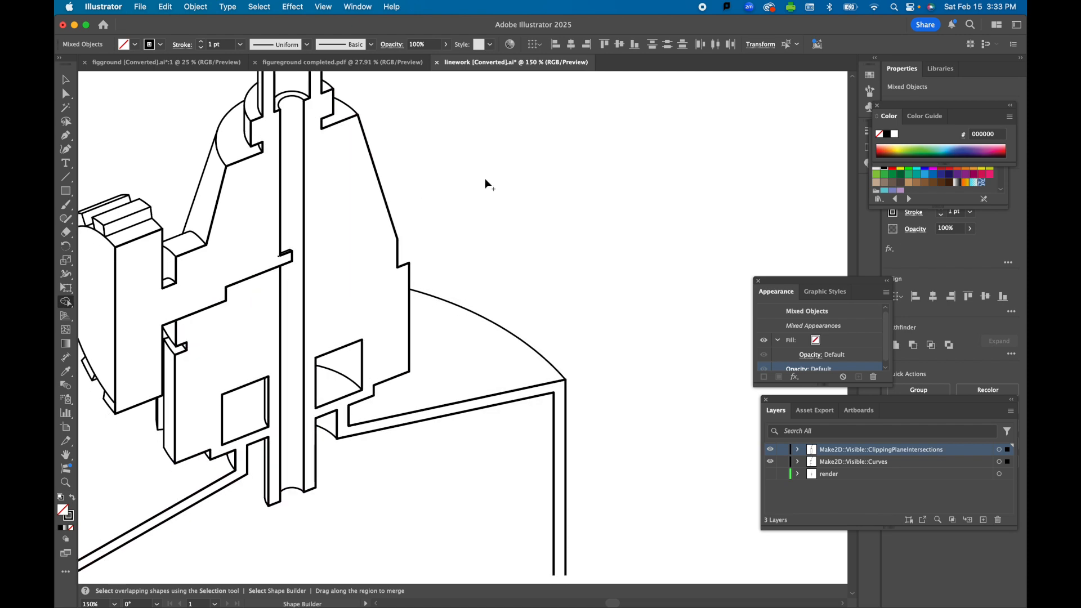
# Merge the remaining section regions where the valve base meets the canister wall
pyautogui.scroll(-5, 484, 178)
pyautogui.keyDown('alt'); pyautogui.scroll(-5, 511, 199); pyautogui.keyUp('alt')
pyautogui.keyDown('alt'); pyautogui.scroll(5, 483, 454); pyautogui.keyUp('alt')
pyautogui.moveTo(263, 403); pyautogui.dragTo(236, 410)
pyautogui.keyDown('alt'); pyautogui.scroll(-2, 487, 309); pyautogui.keyUp('alt')
pyautogui.keyDown('alt'); pyautogui.scroll(-2, 492, 319); pyautogui.keyUp('alt')
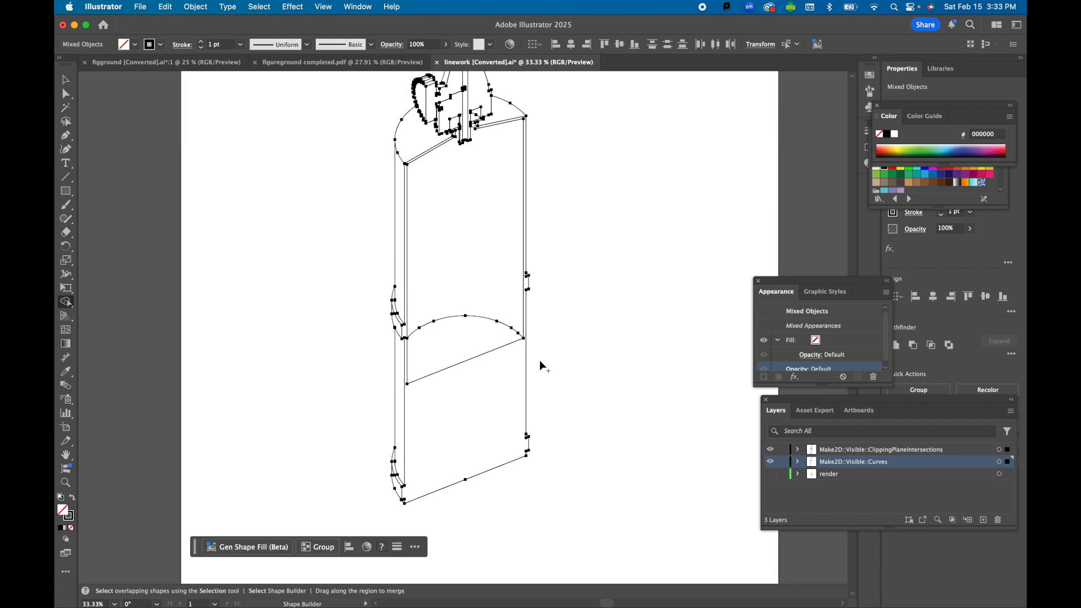
# Examine the merged section regions from the canister and valve up to the nozzle tip
pyautogui.scroll(5, 556, 270)
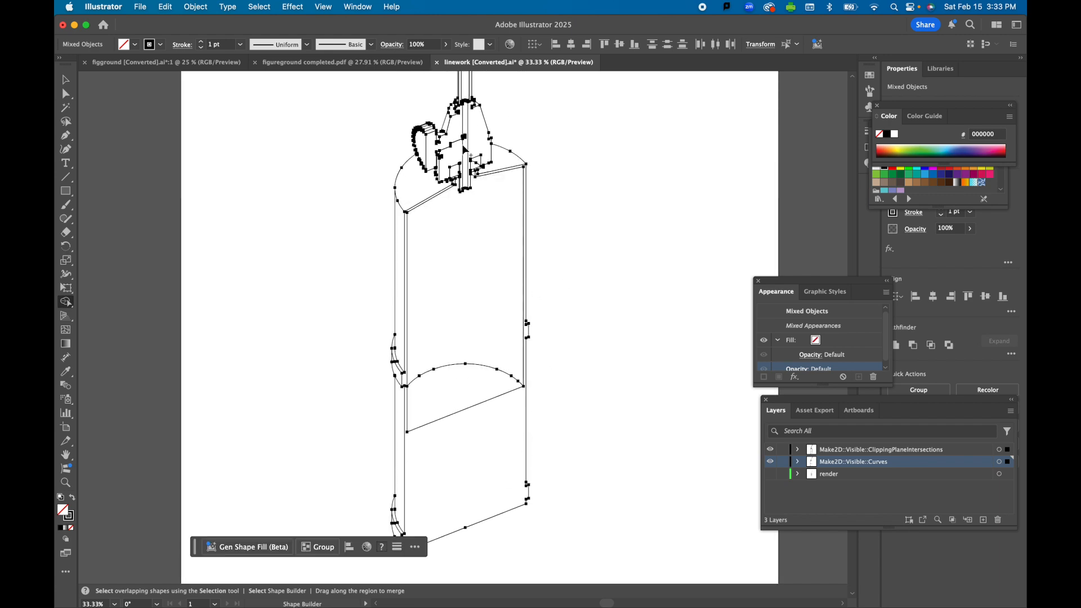
pyautogui.keyDown('alt'); pyautogui.scroll(1, 462, 328); pyautogui.keyUp('alt')
pyautogui.keyDown('alt'); pyautogui.scroll(1, 462, 329); pyautogui.keyUp('alt')
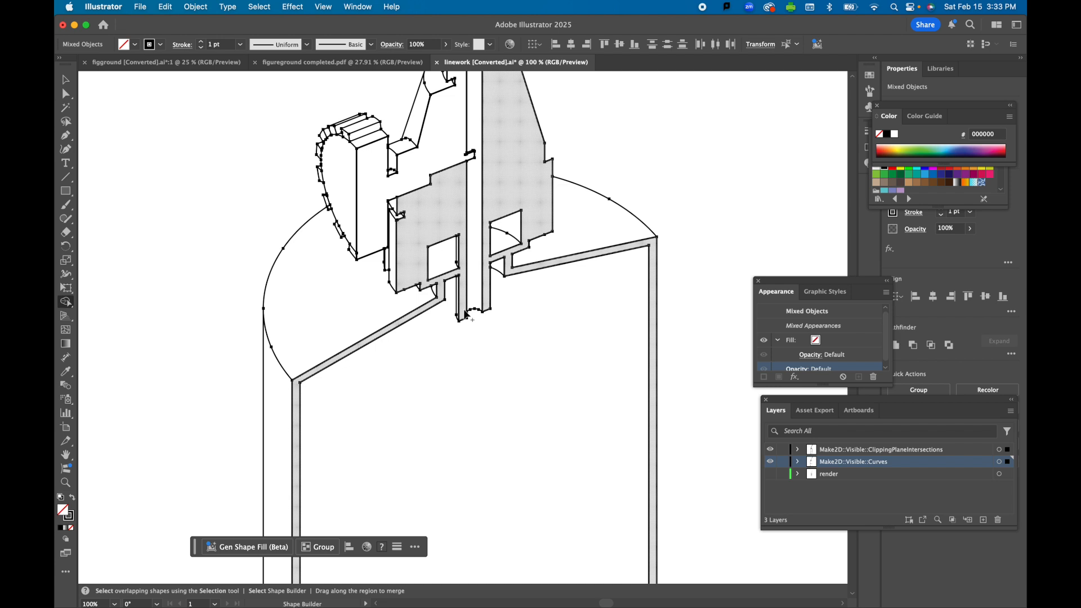
pyautogui.keyDown('alt'); pyautogui.scroll(1, 464, 320); pyautogui.keyUp('alt')
pyautogui.scroll(5, 465, 313)
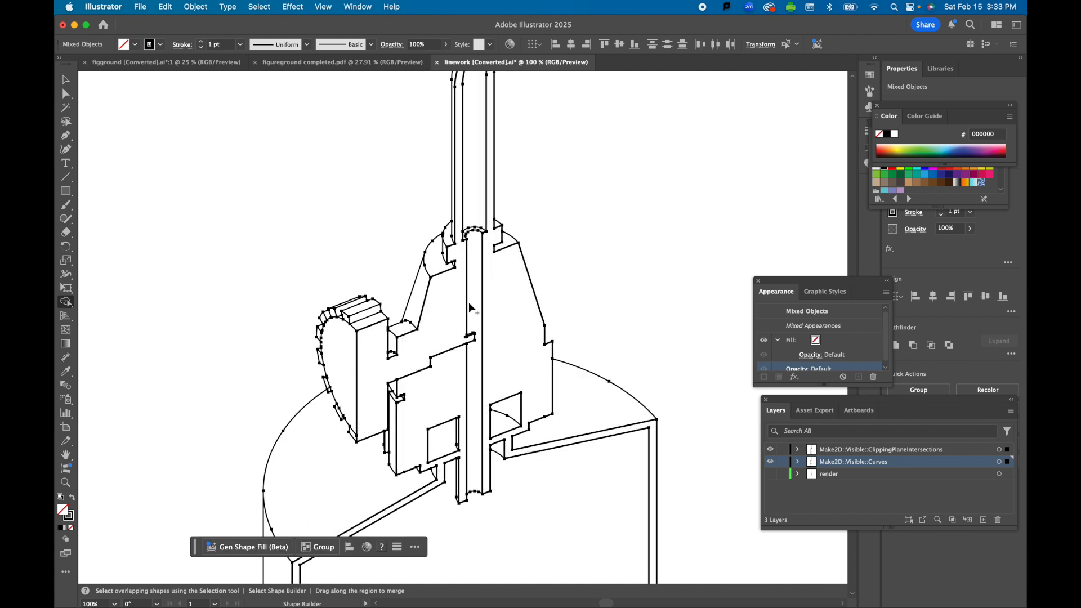
pyautogui.scroll(8, 471, 295)
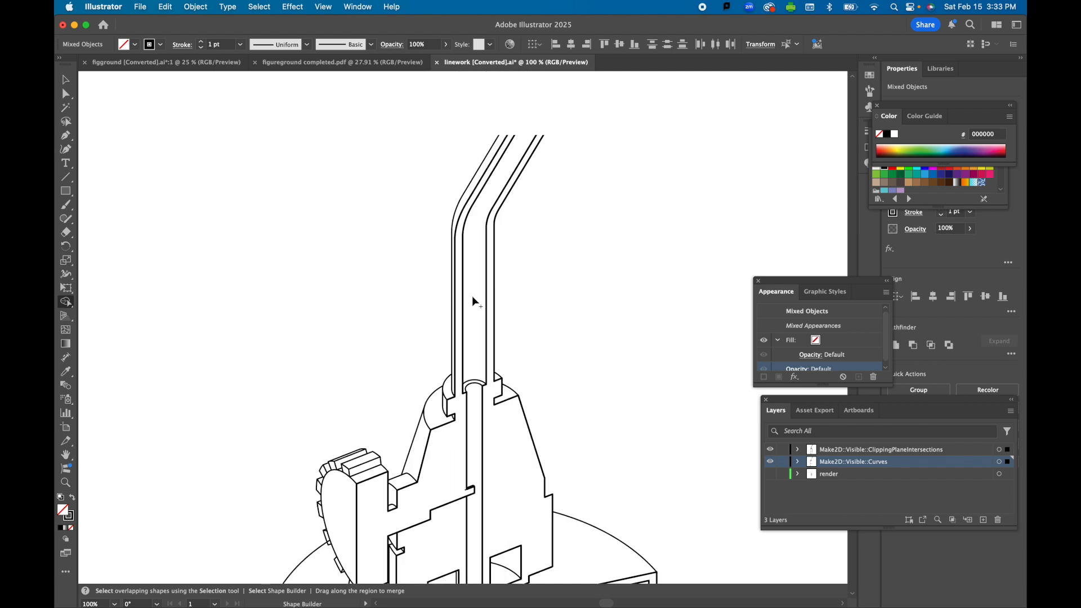
pyautogui.scroll(10, 474, 296)
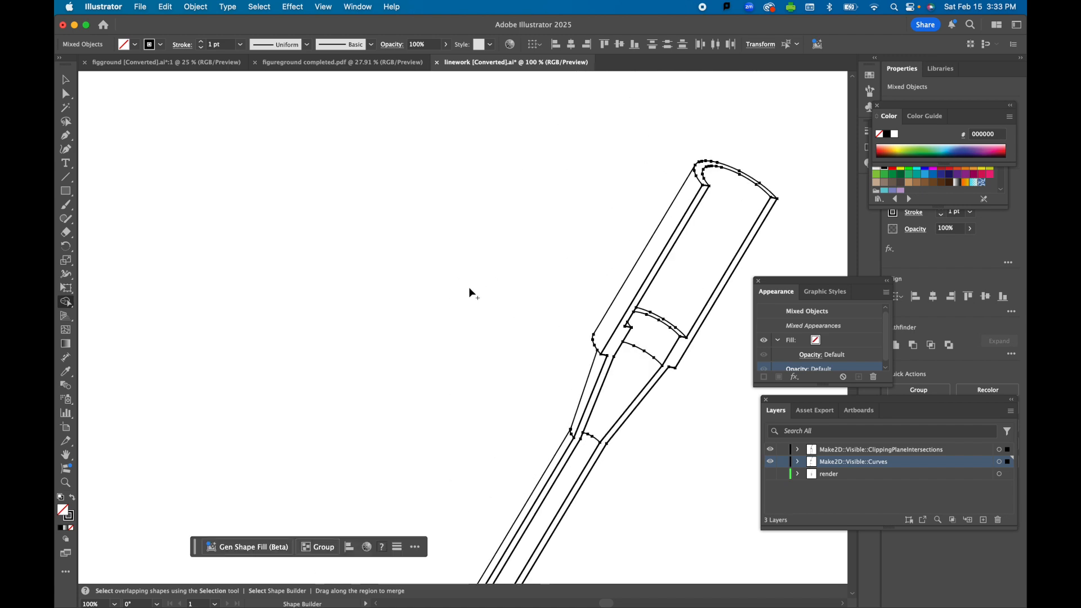
pyautogui.click(66, 80)
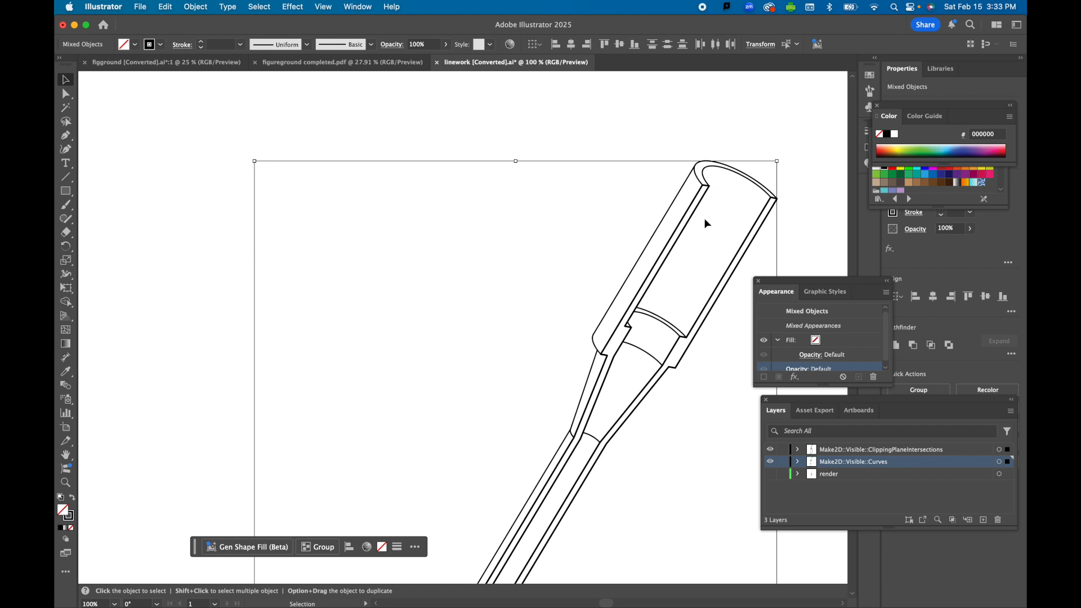
pyautogui.click(72, 498)
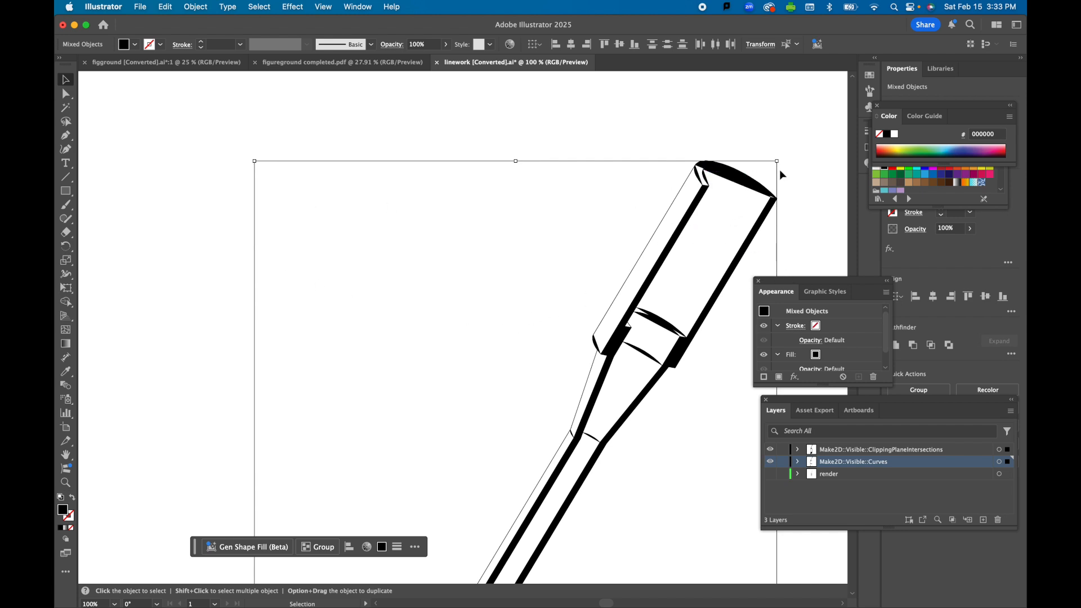
pyautogui.press('super+z')
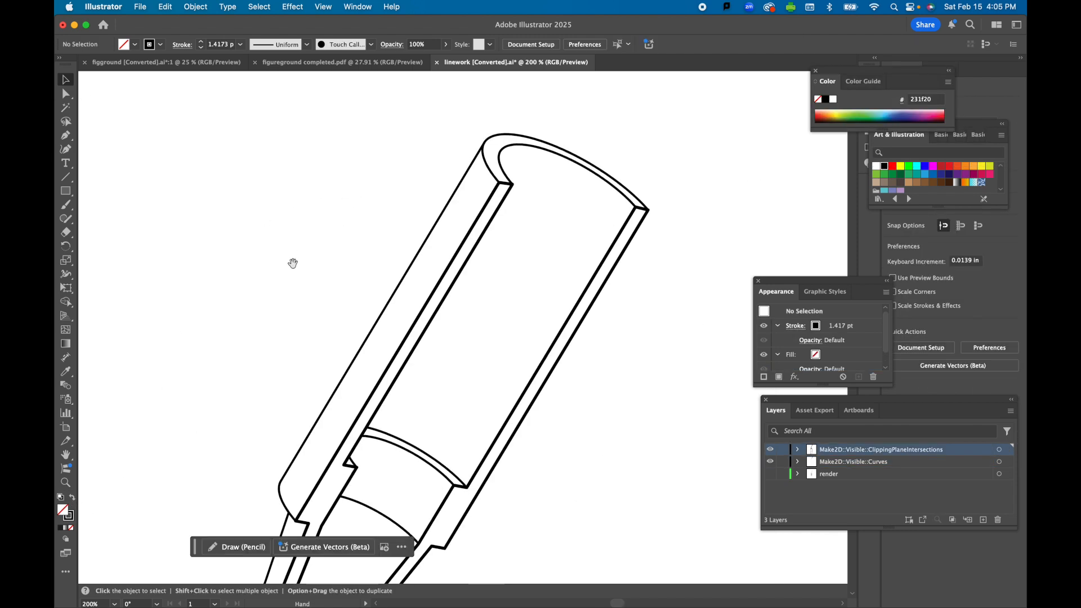
# Select the valve linework and merge the upper and lower valve body's cut regions into one with Shape Builder
pyautogui.scroll(-10, 284, 264)
pyautogui.scroll(-10, 309, 217)
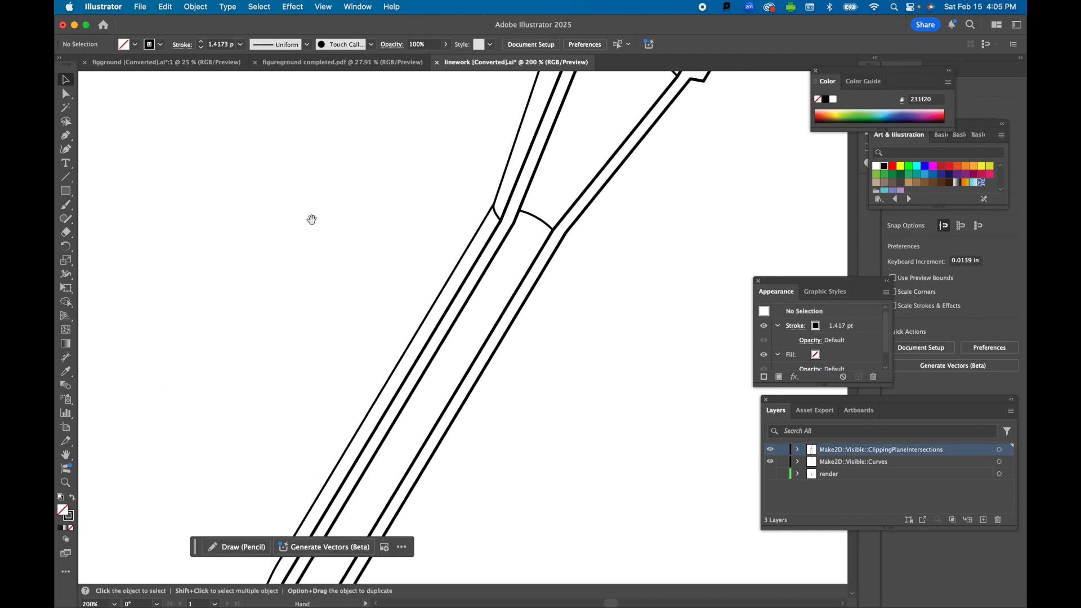
pyautogui.scroll(-10, 308, 327)
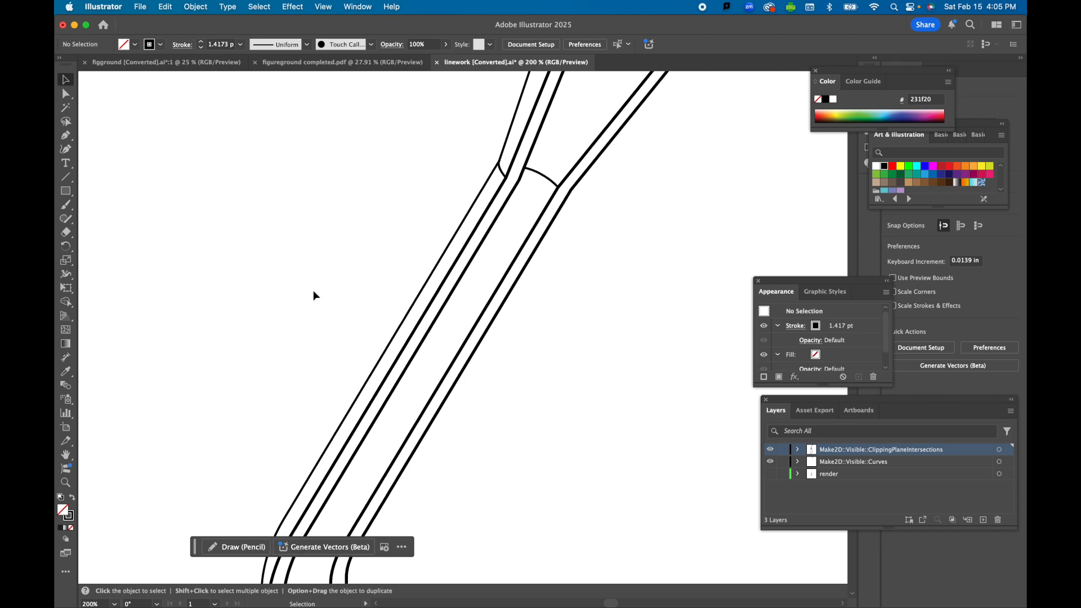
pyautogui.scroll(-15, 292, 291)
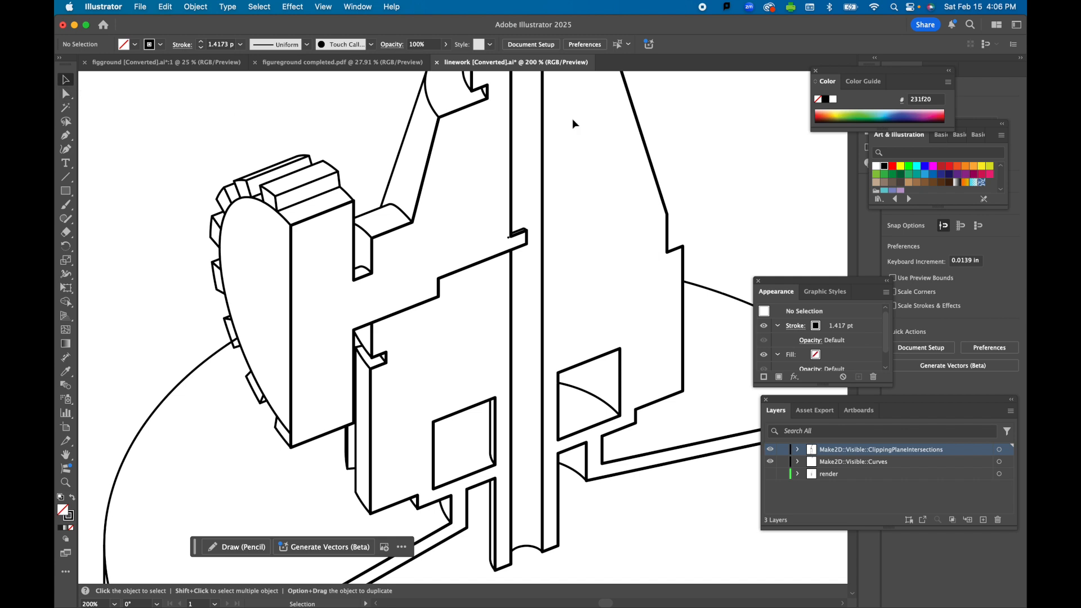
pyautogui.moveTo(672, 87); pyautogui.dragTo(218, 490)
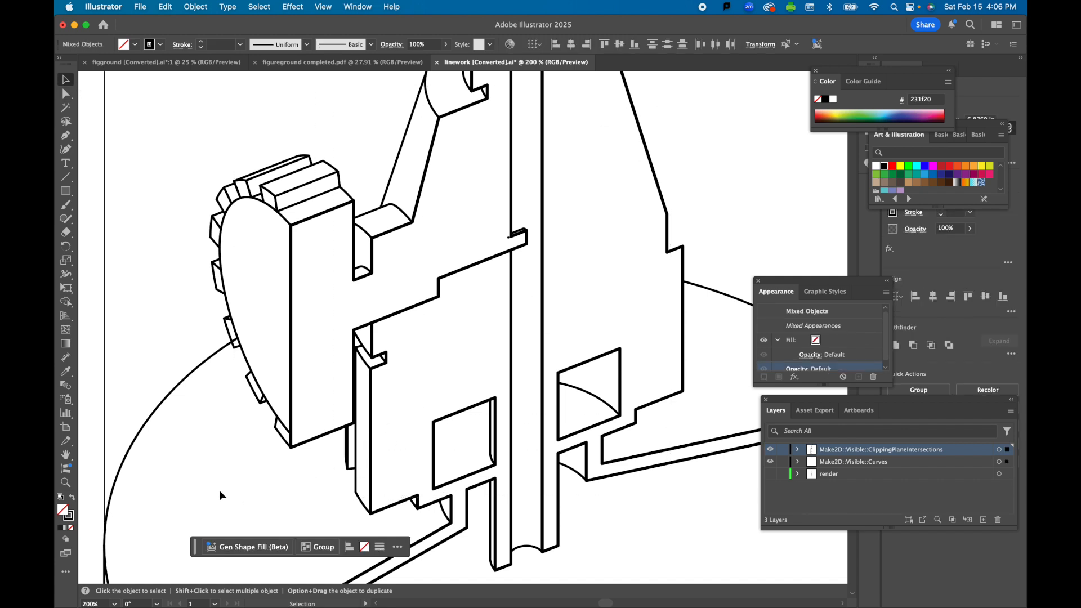
pyautogui.click(66, 302)
pyautogui.moveTo(461, 220); pyautogui.dragTo(442, 357)
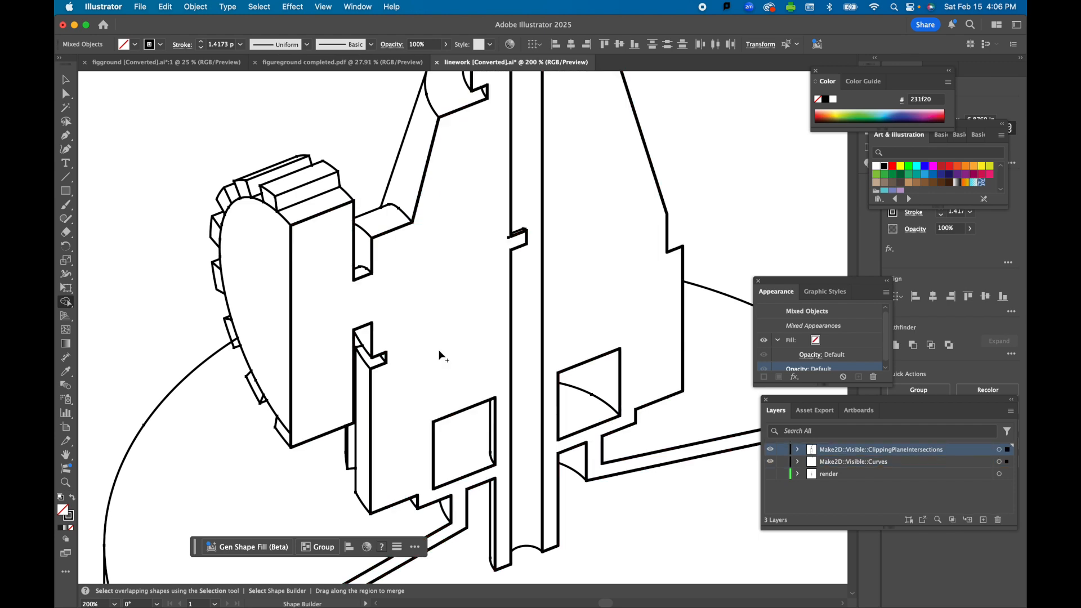
# Deselect the linework, select the merged section-cut shape at the nozzle, and fill it with black
pyautogui.keyDown('alt'); pyautogui.scroll(-2, 557, 242); pyautogui.keyUp('alt')
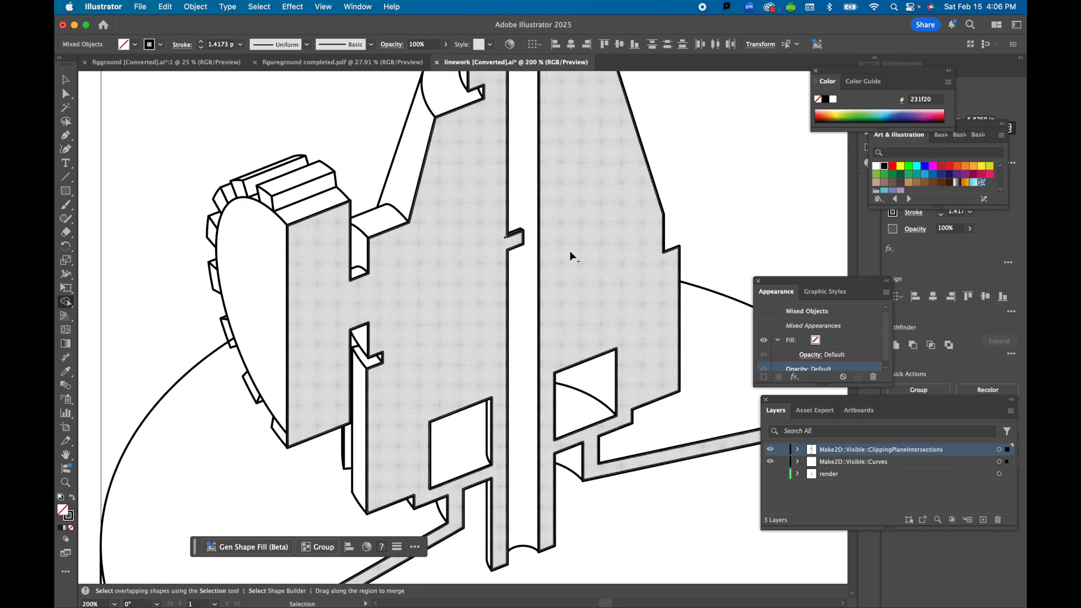
pyautogui.keyDown('alt'); pyautogui.scroll(-4, 559, 239); pyautogui.keyUp('alt')
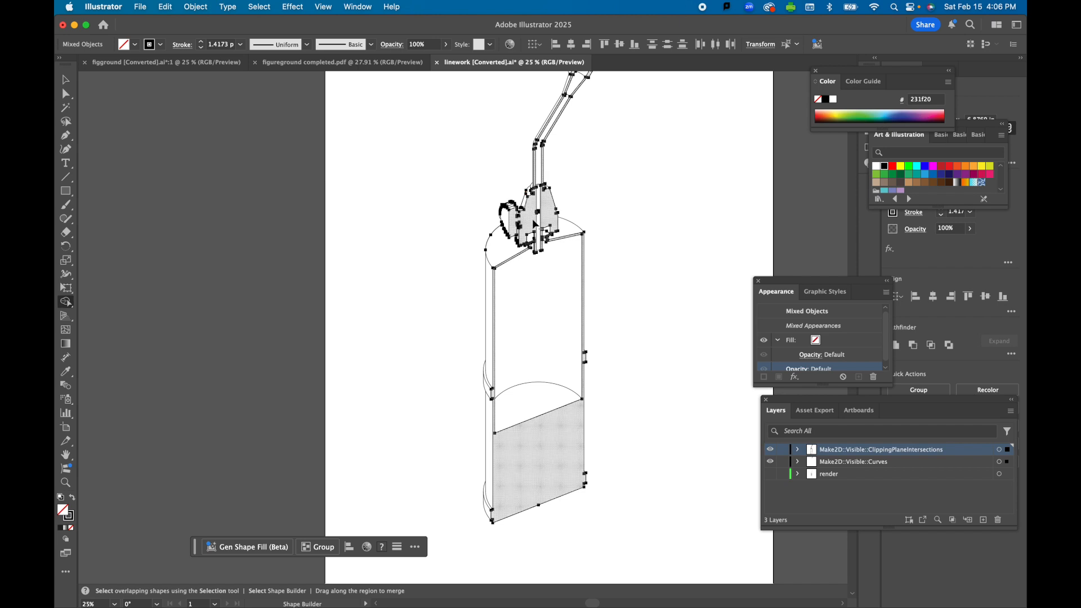
pyautogui.keyDown('alt'); pyautogui.scroll(6, 568, 116); pyautogui.keyUp('alt')
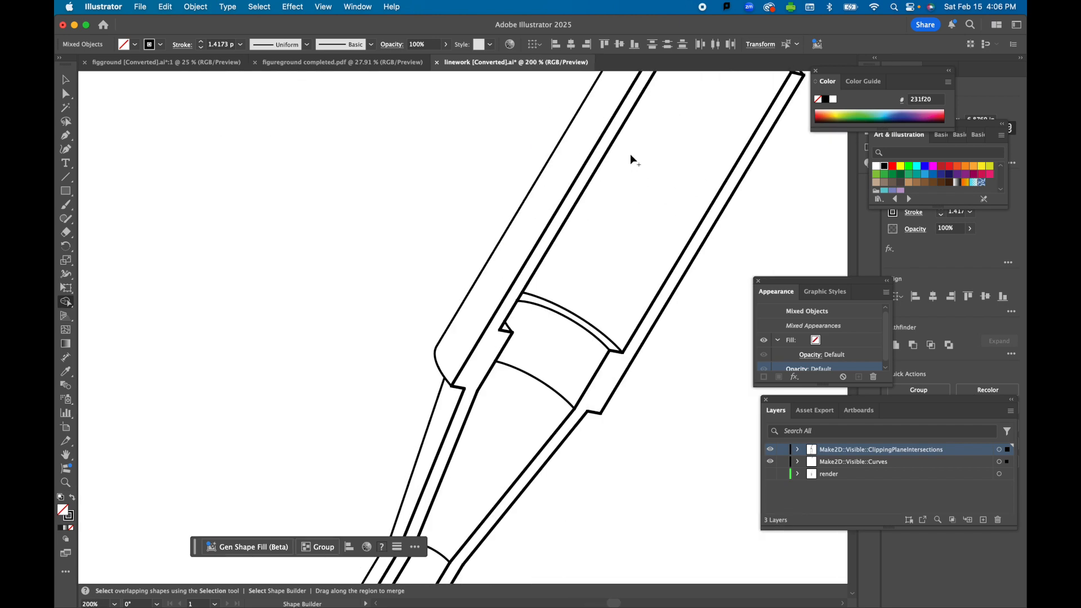
pyautogui.click(64, 81)
pyautogui.click(219, 152)
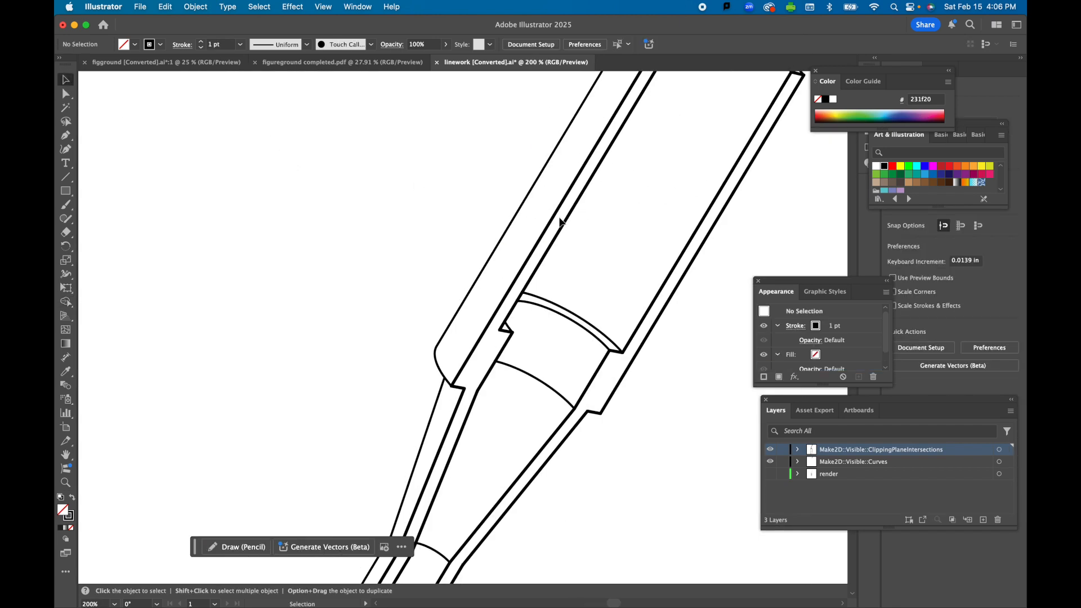
pyautogui.click(563, 225)
pyautogui.click(884, 166)
pyautogui.press('super+1')
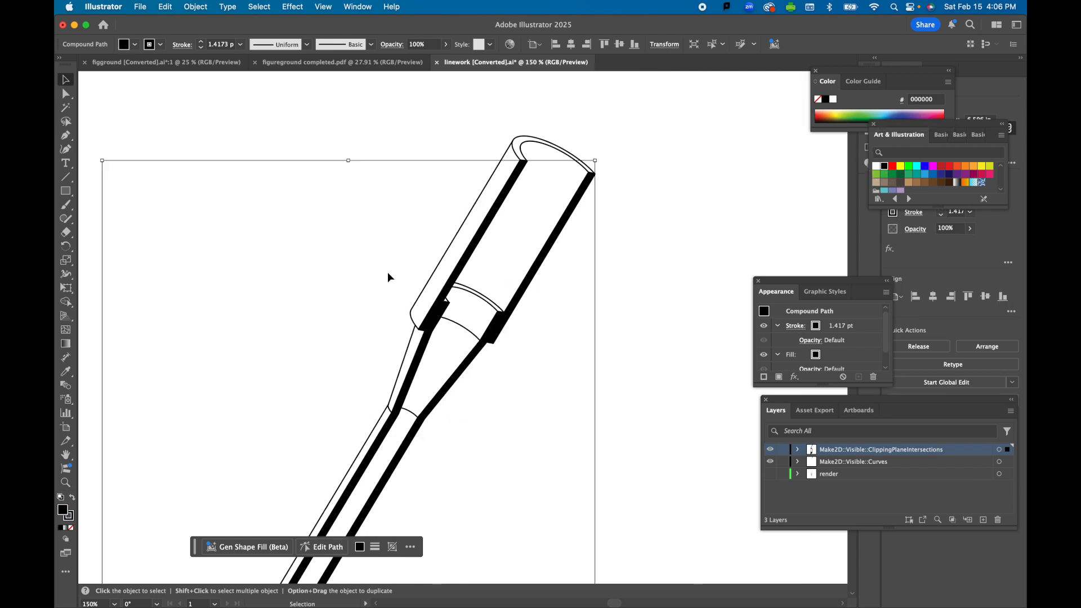
# Examine the black-filled section cuts from the nozzle to the canister base, as well as the whole artboard
pyautogui.click(330, 306)
pyautogui.scroll(-10, 243, 390)
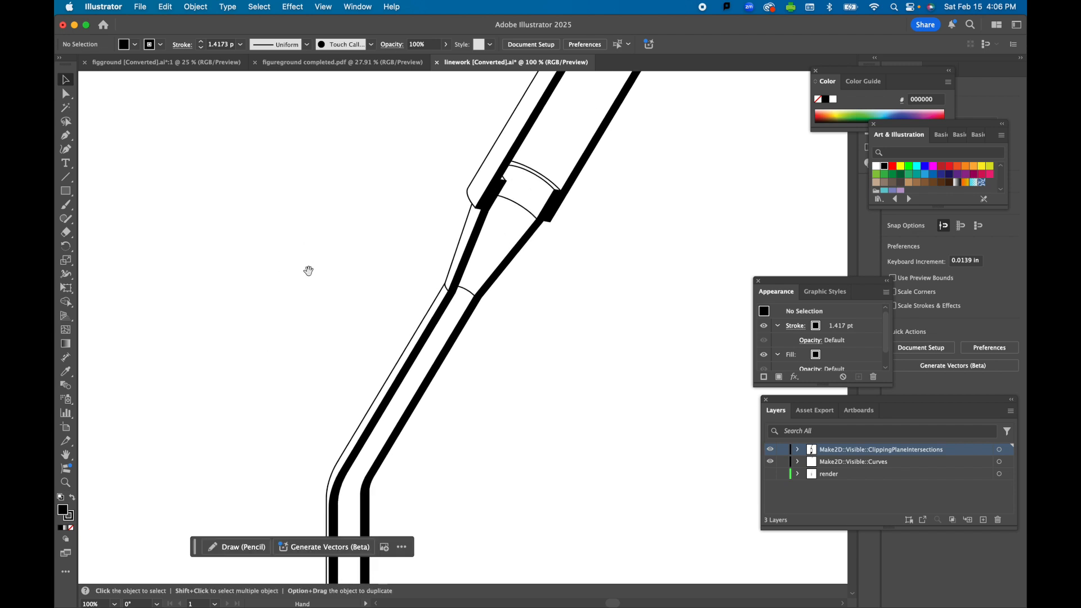
pyautogui.moveTo(316, 219)
pyautogui.mouseDown()
pyautogui.moveTo(321, 243)
pyautogui.moveTo(354, 243)
pyautogui.mouseUp()
pyautogui.scroll(-15, 354, 243)
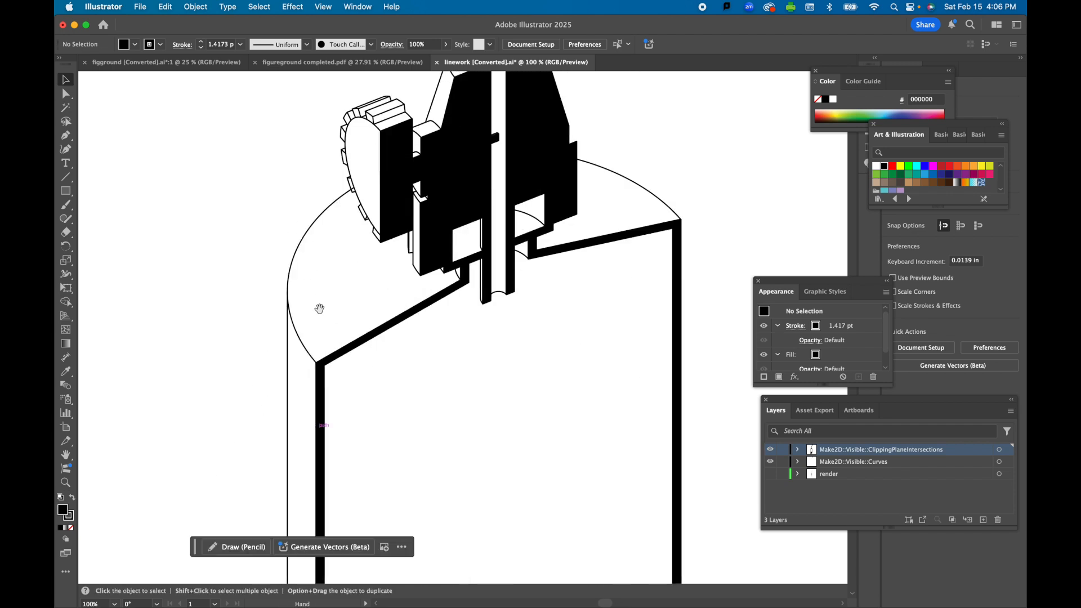
pyautogui.scroll(5, 283, 304)
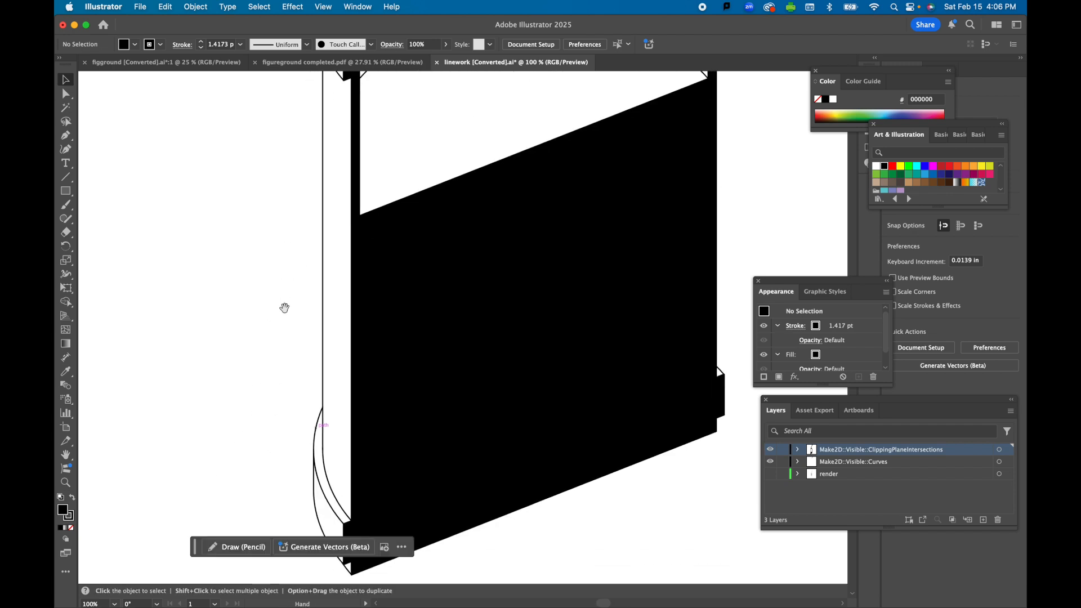
pyautogui.press('super+minus')
pyautogui.press('super+minus')
pyautogui.press('super+minus')
pyautogui.press('super+minus')
pyautogui.press('super+minus')
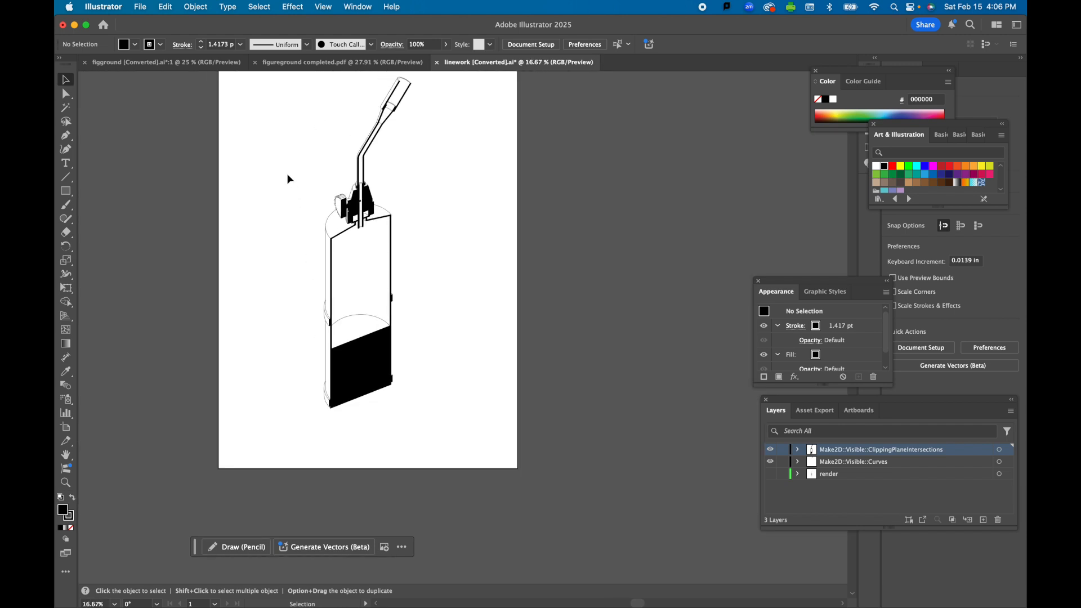
pyautogui.press('super+equal')
pyautogui.press('super+minus')
pyautogui.moveTo(315, 251); pyautogui.dragTo(397, 304)
pyautogui.press('super+0')
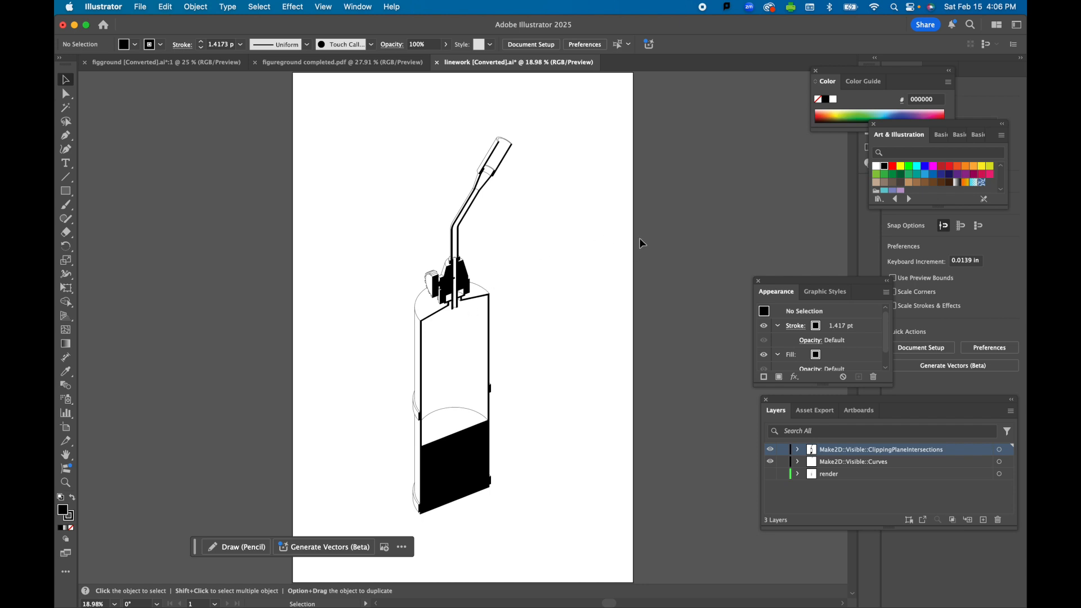
# Show the render layer and fill the section-cut compound path with magenta cc4d9c
pyautogui.click(770, 475)
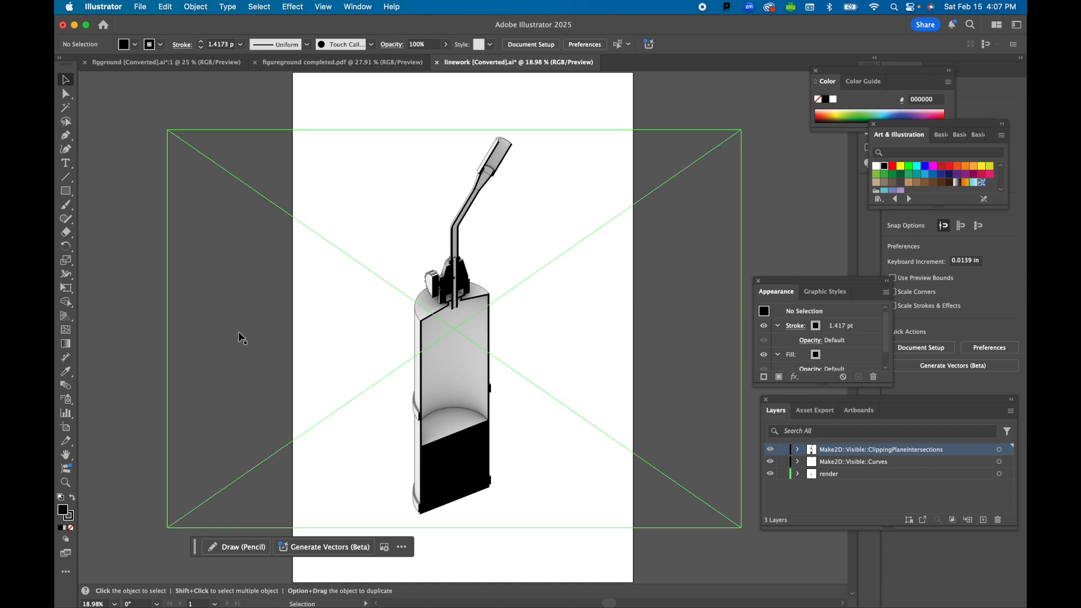
pyautogui.click(451, 458)
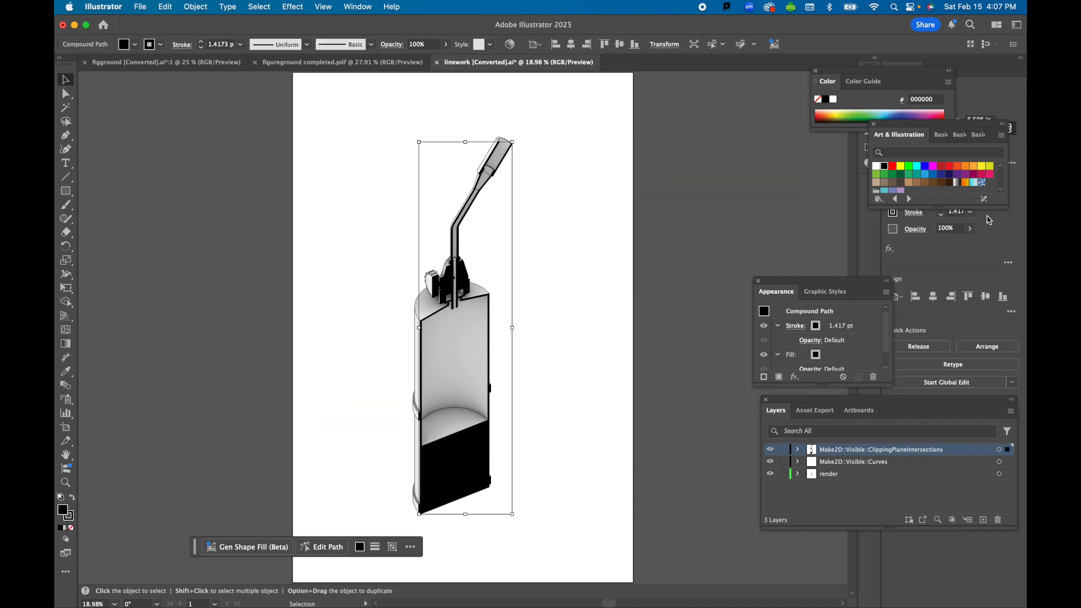
pyautogui.moveTo(929, 113); pyautogui.dragTo(926, 115)
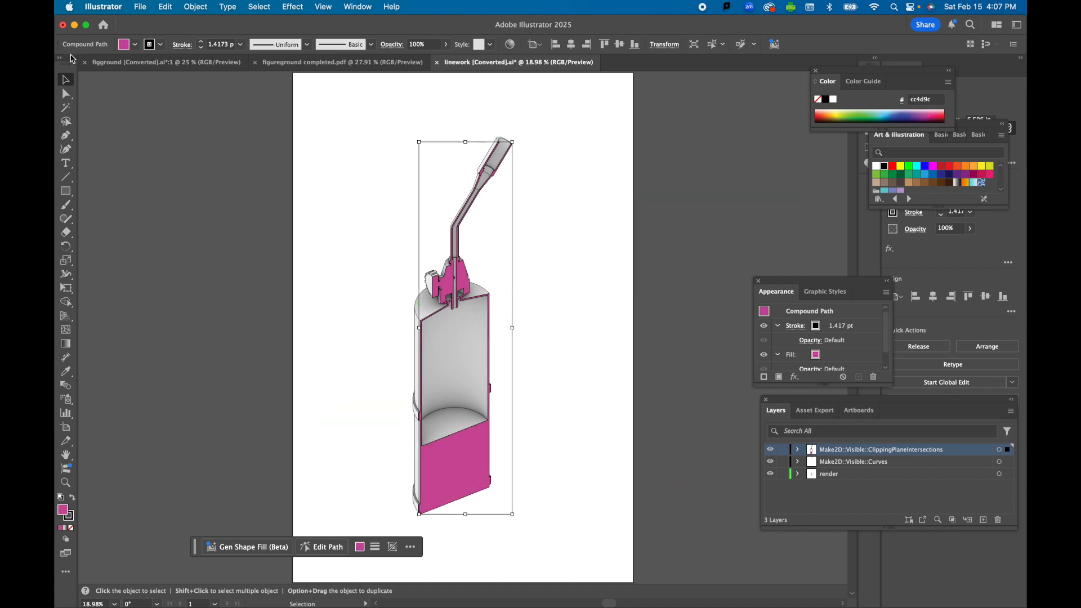
pyautogui.click(197, 137)
pyautogui.click(209, 103)
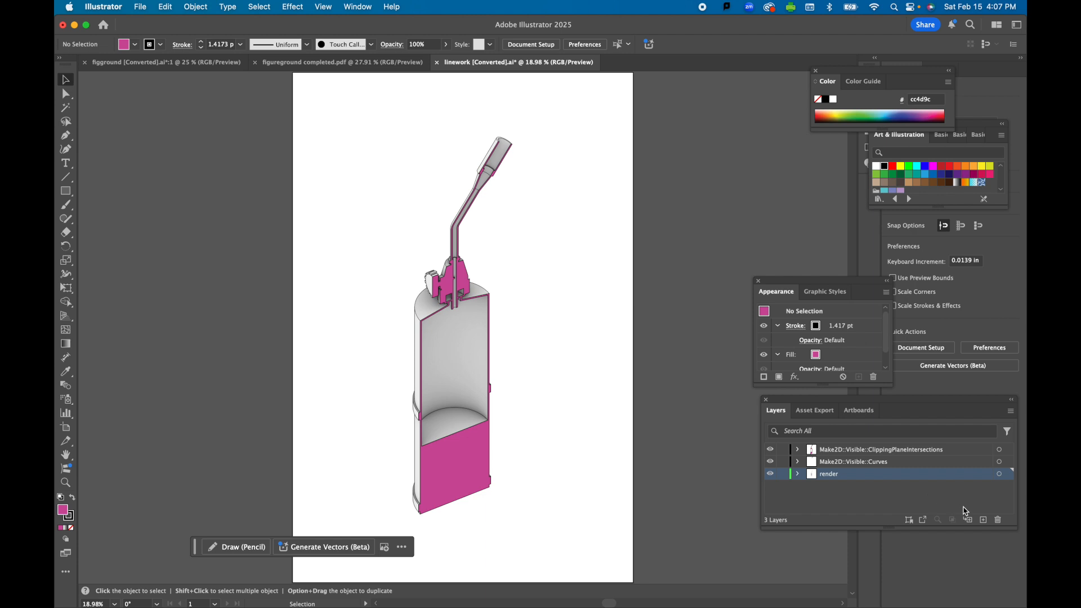
# Add a new layer beneath the render layer and draw a rectangle on it covering the whole artboard
pyautogui.click(983, 520)
pyautogui.moveTo(860, 474); pyautogui.dragTo(860, 491)
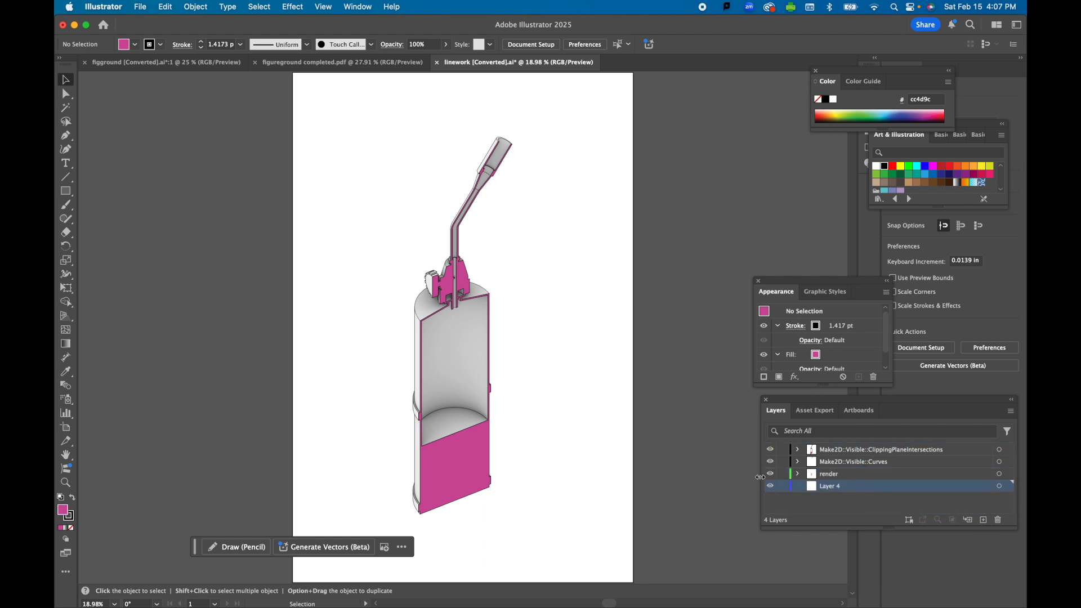
pyautogui.click(66, 190)
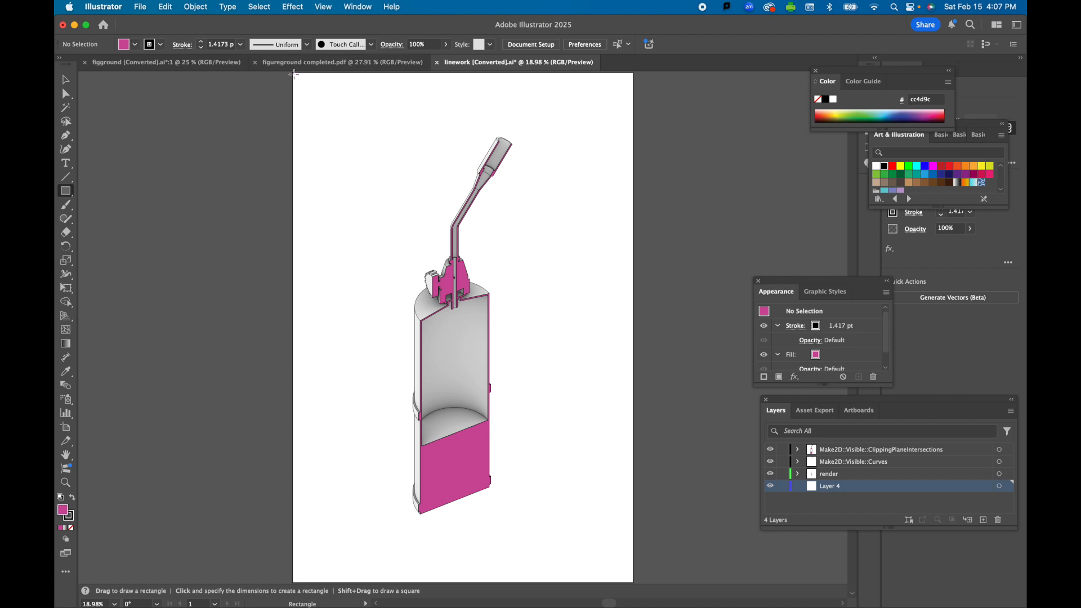
pyautogui.moveTo(293, 72)
pyautogui.mouseDown()
pyautogui.moveTo(514, 434)
pyautogui.moveTo(681, 580)
pyautogui.moveTo(665, 578)
pyautogui.moveTo(658, 532)
pyautogui.moveTo(633, 517)
pyautogui.mouseUp()
pyautogui.scroll(10, 639, 478)
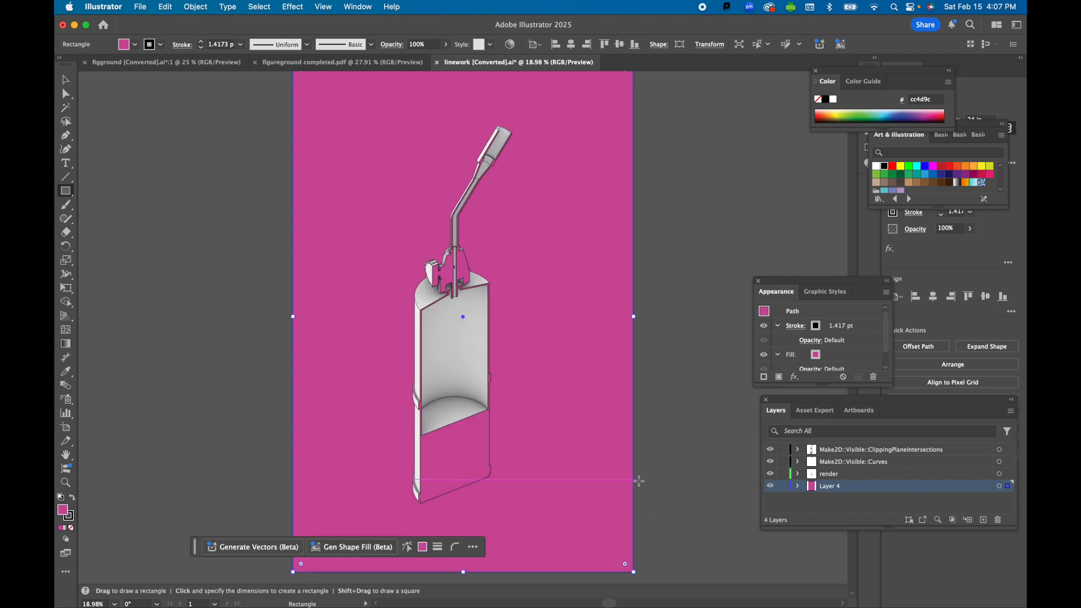
pyautogui.scroll(-3, 291, 313)
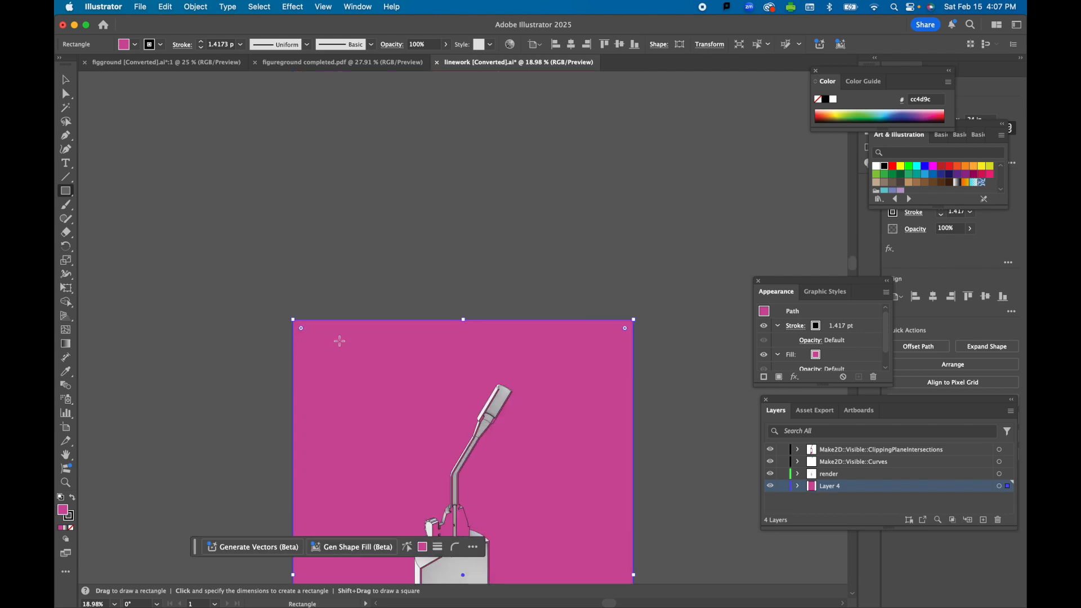
# Try a yellow fill and a pink fill on the background rectangle
pyautogui.click(65, 79)
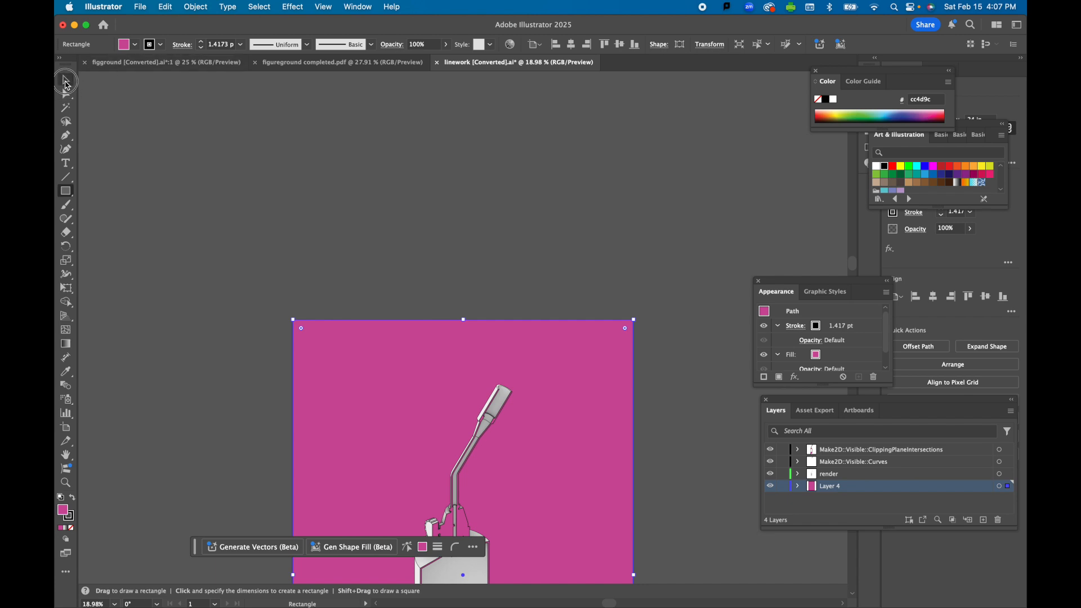
pyautogui.click(342, 378)
pyautogui.click(560, 336)
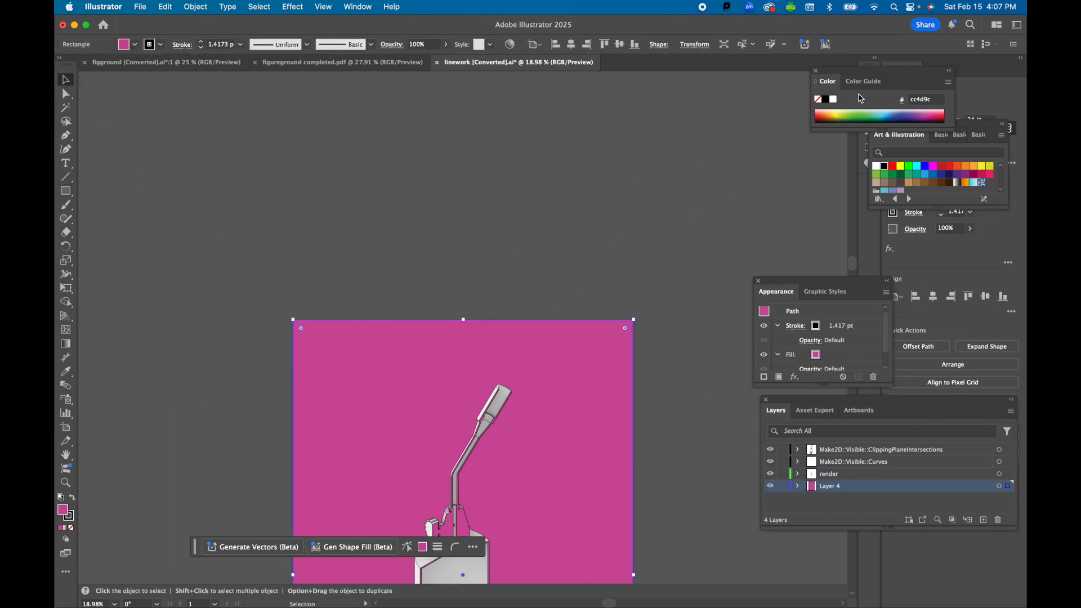
pyautogui.click(900, 166)
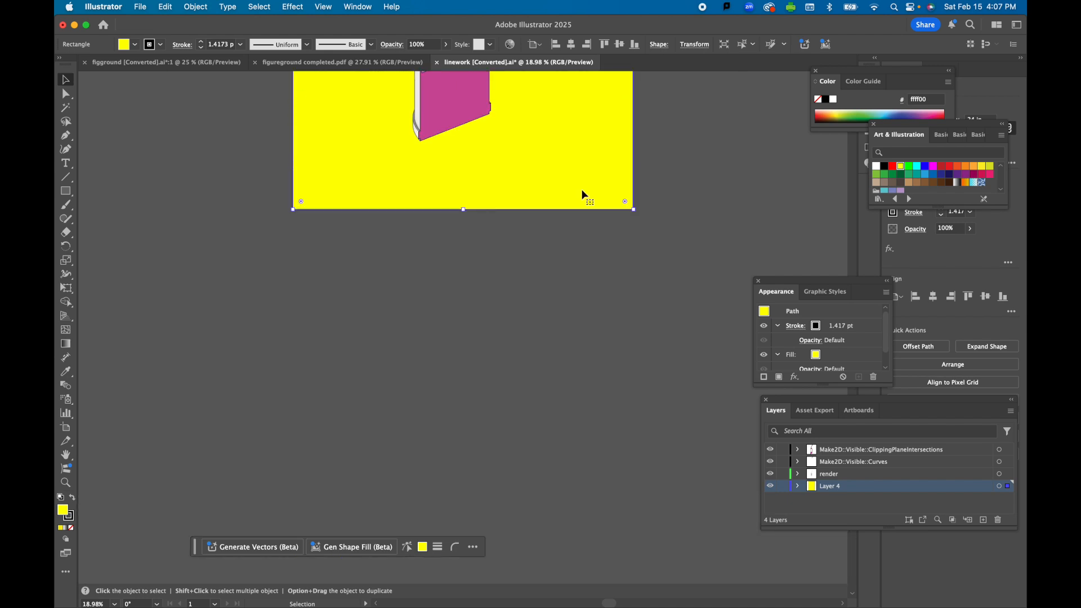
pyautogui.scroll(3, 584, 197)
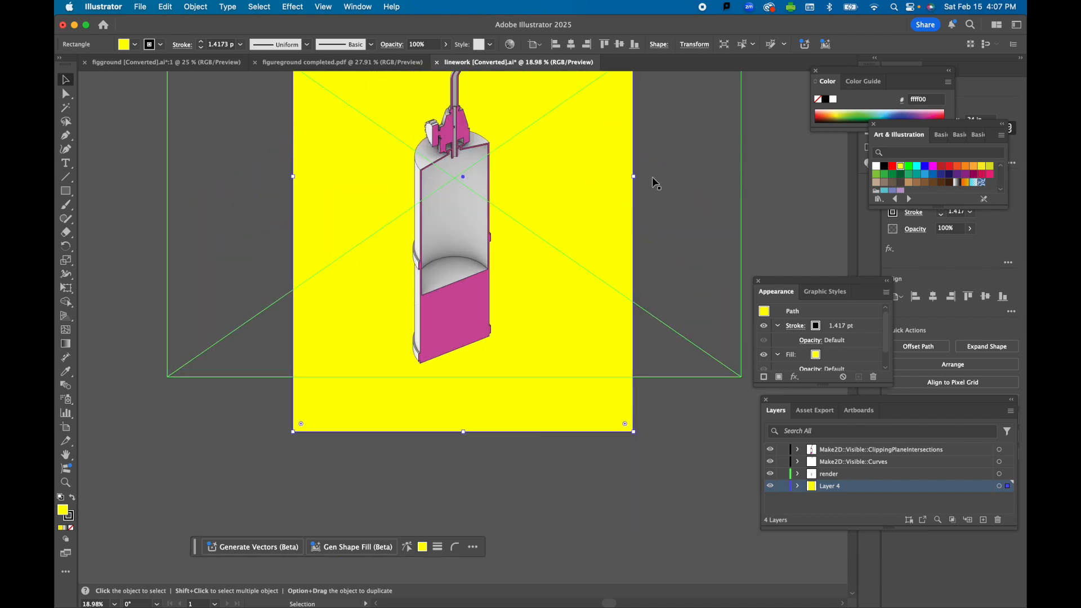
pyautogui.click(926, 112)
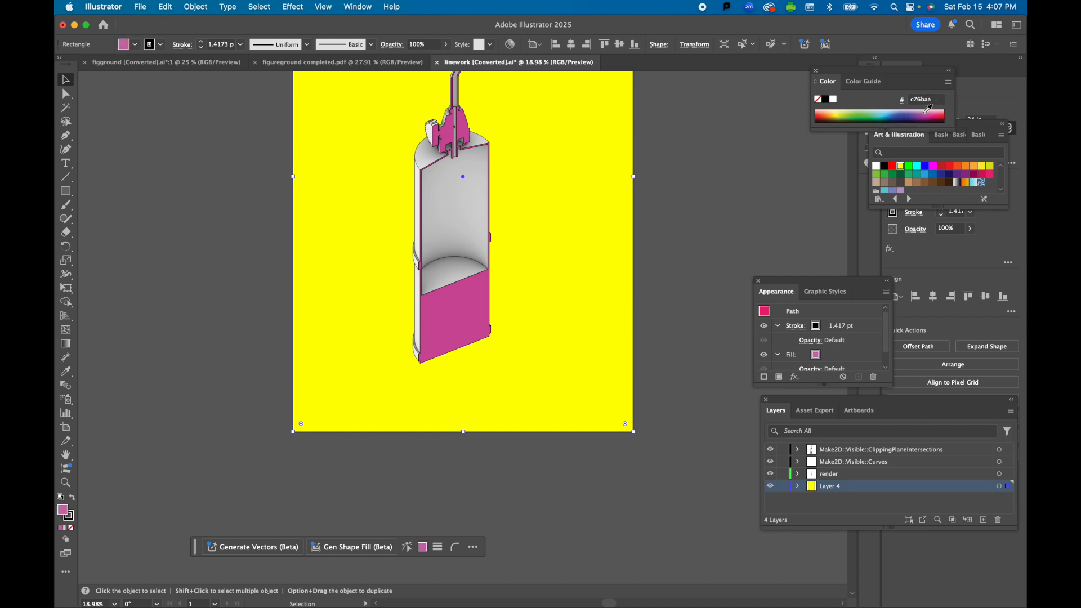
pyautogui.click(144, 127)
# Select the section-cut compound path and load the Basic Graphics_Textures pattern library for its fill
pyautogui.click(466, 299)
pyautogui.scroll(-1, 886, 337)
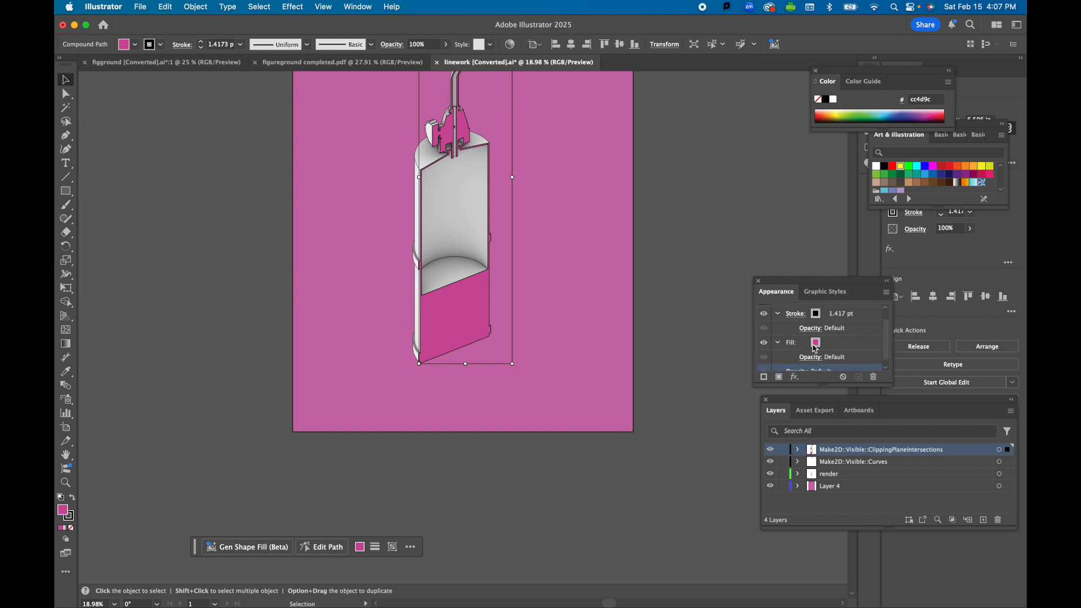
pyautogui.click(815, 343)
pyautogui.click(816, 343)
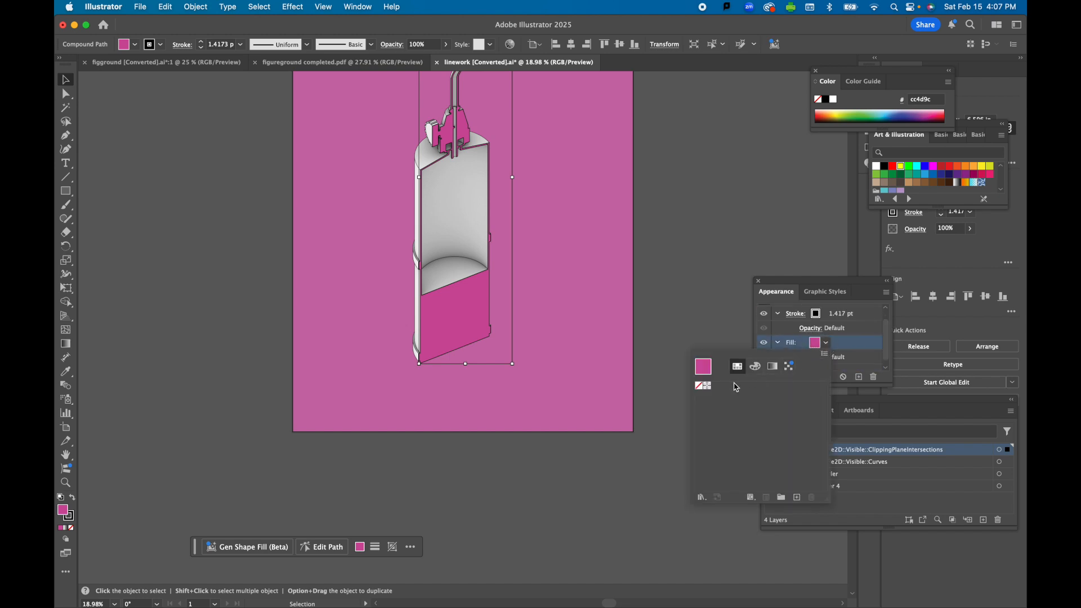
pyautogui.click(701, 497)
pyautogui.moveTo(717, 477)
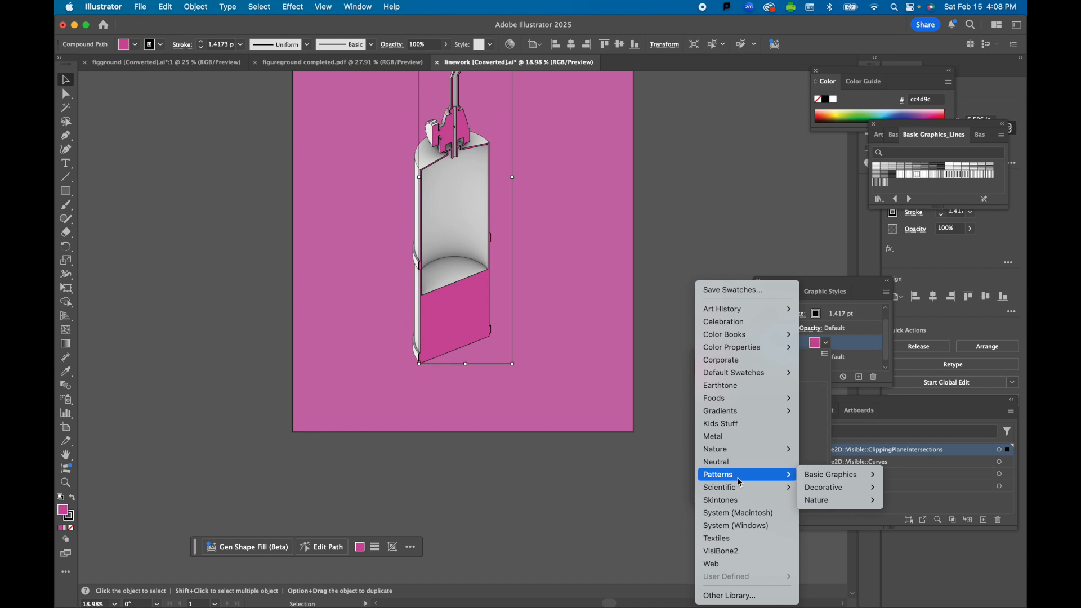
pyautogui.moveTo(848, 479)
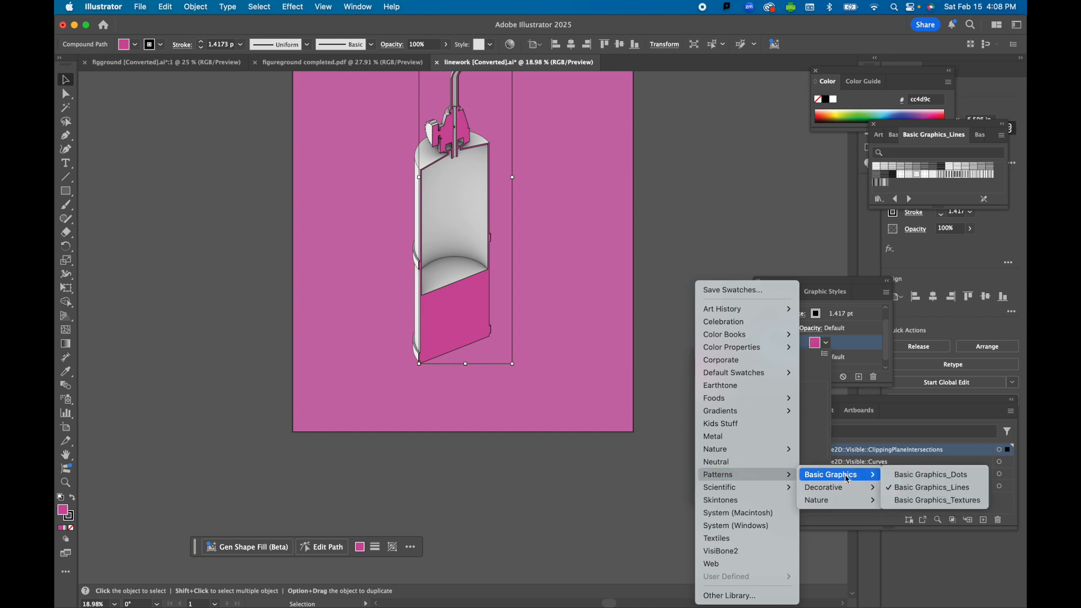
pyautogui.click(913, 500)
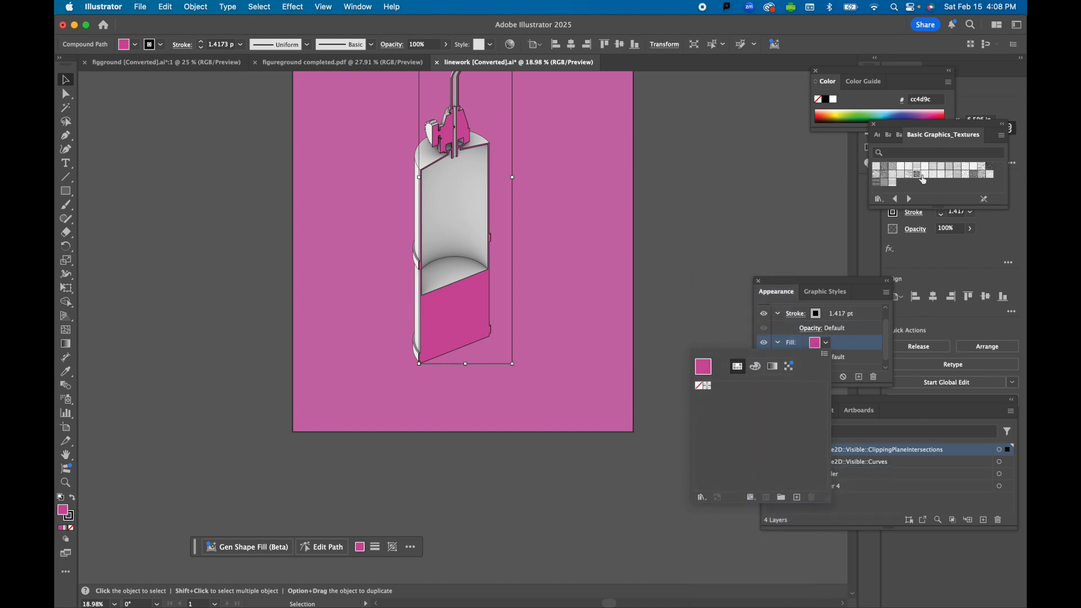
# Try a dense line texture from the library as the section-cut fill and inspect it up close
pyautogui.click(922, 176)
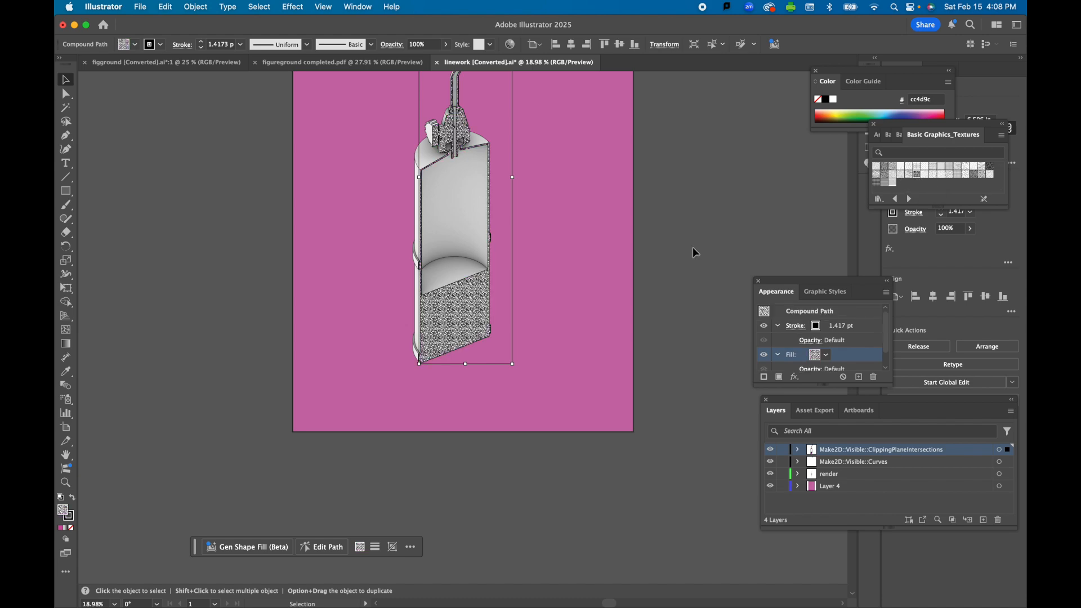
pyautogui.keyDown('alt'); pyautogui.scroll(5, 431, 310); pyautogui.keyUp('alt')
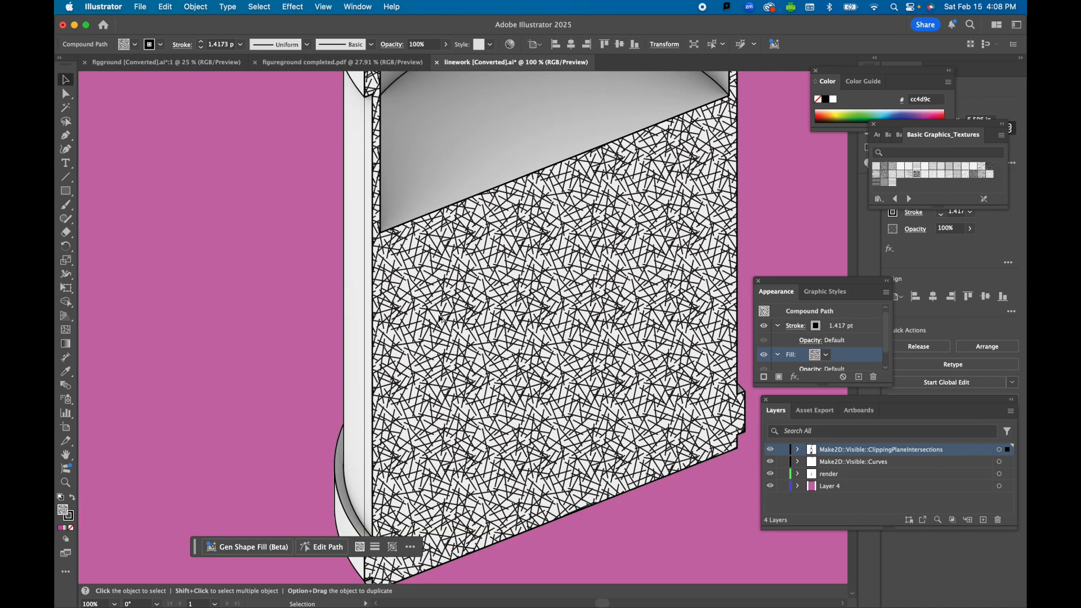
pyautogui.keyDown('alt'); pyautogui.scroll(-5, 439, 318); pyautogui.keyUp('alt')
pyautogui.click(194, 198)
pyautogui.keyDown('alt'); pyautogui.scroll(1, 669, 139); pyautogui.keyUp('alt')
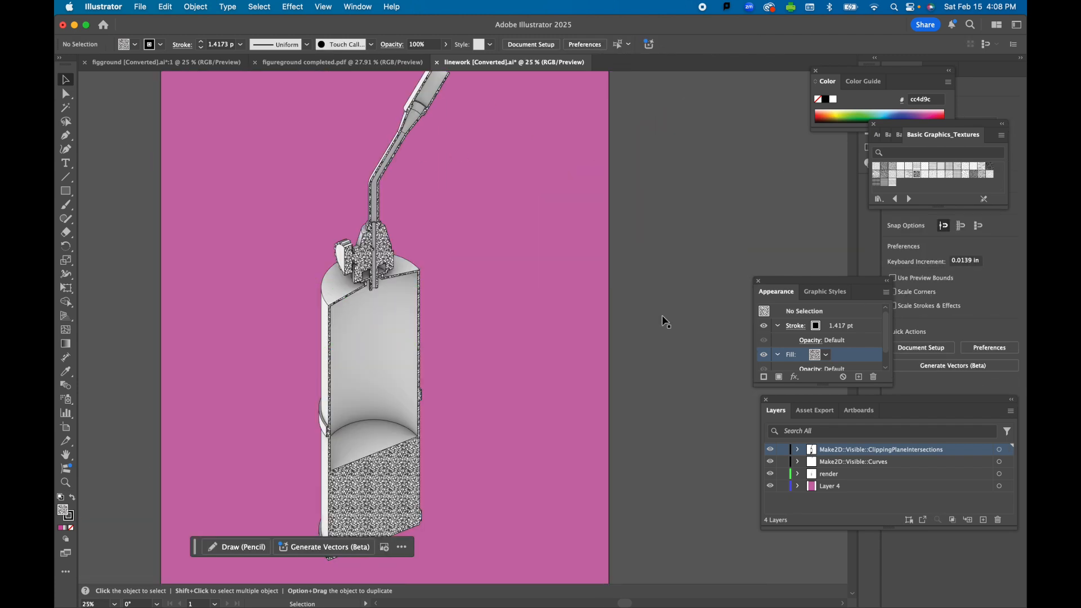
# Try black on the section-cut compound path, settle on a white fill, and deselect it
pyautogui.click(365, 482)
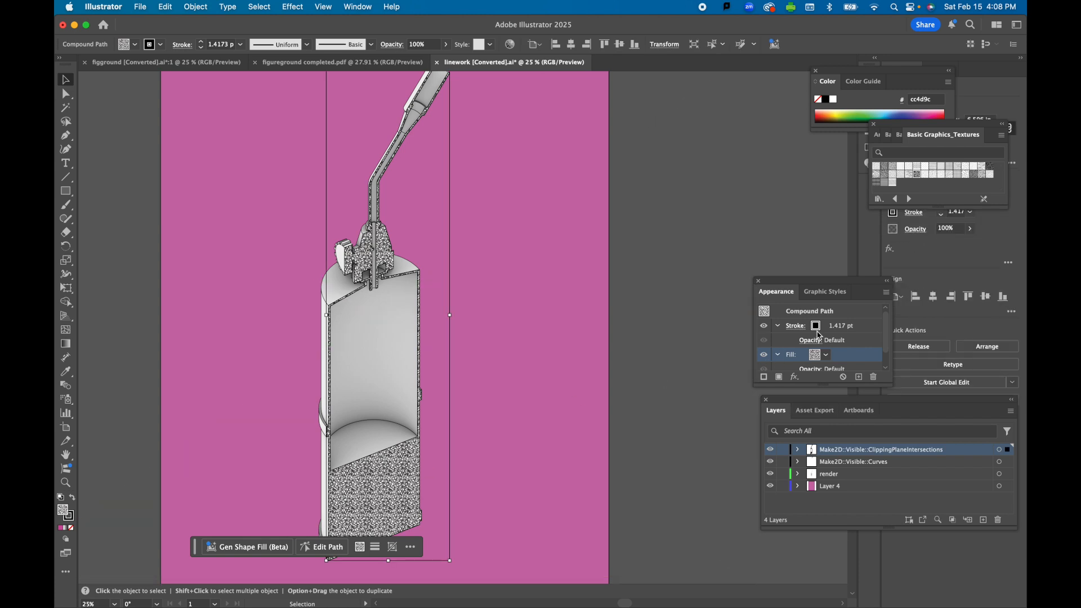
pyautogui.click(826, 101)
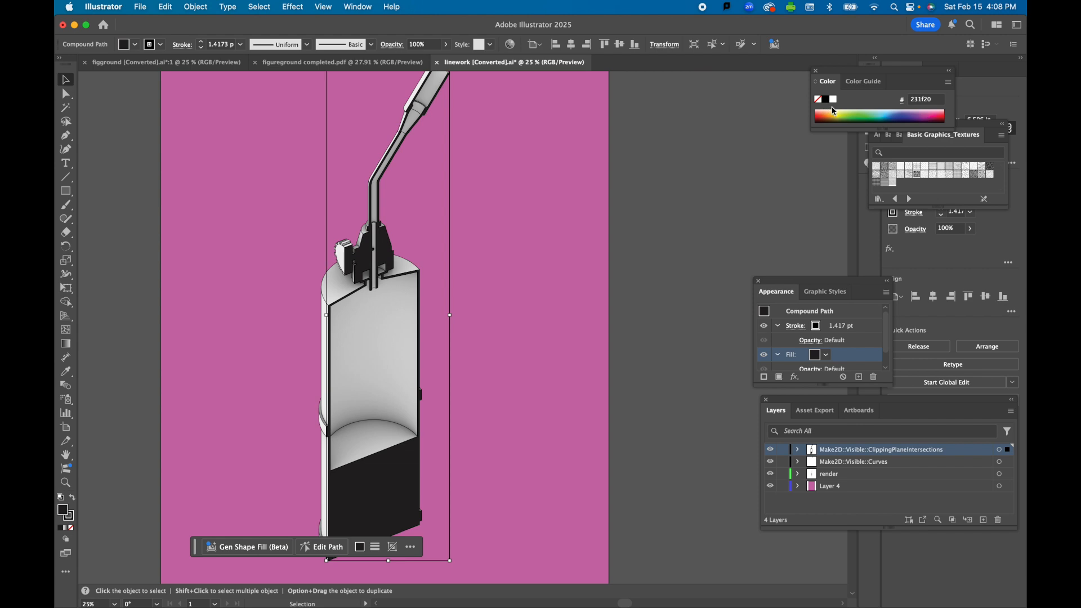
pyautogui.click(834, 101)
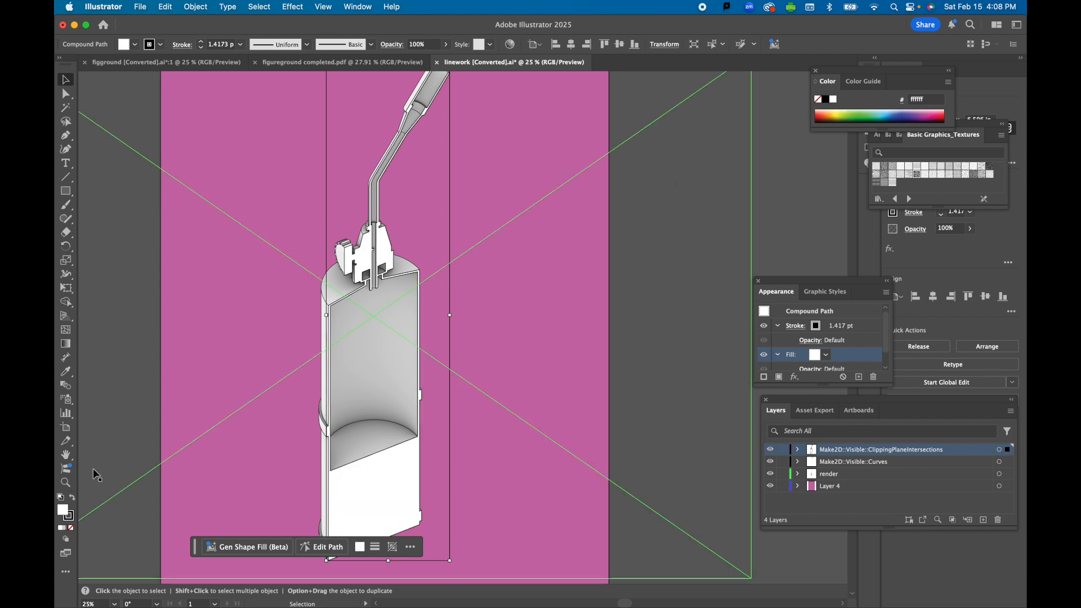
pyautogui.click(754, 203)
pyautogui.click(568, 225)
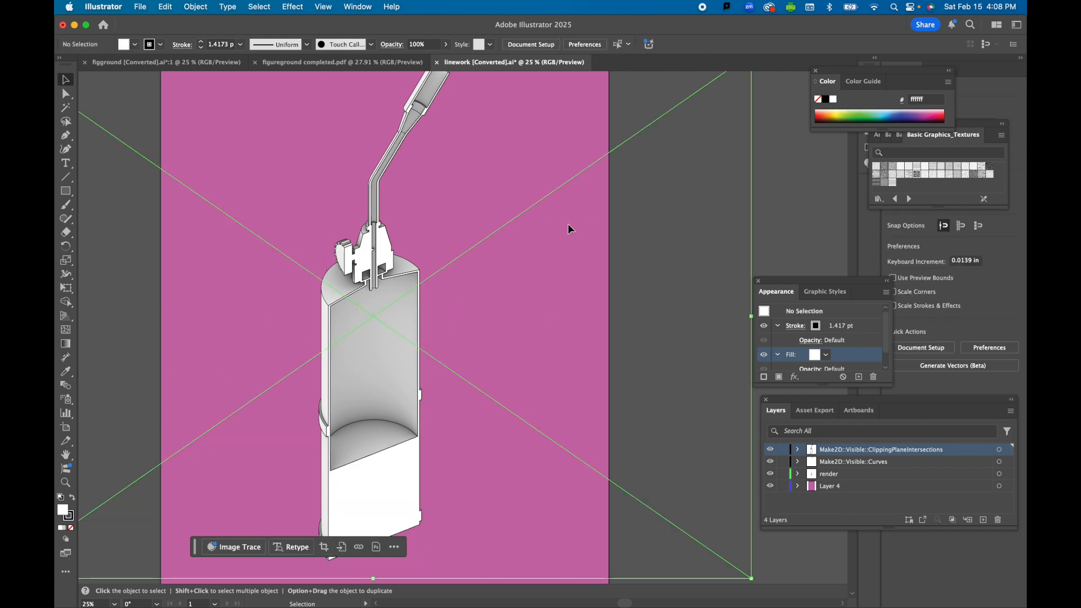
# Fill the background rectangle on the lowest layer with black 231f20
pyautogui.click(813, 490)
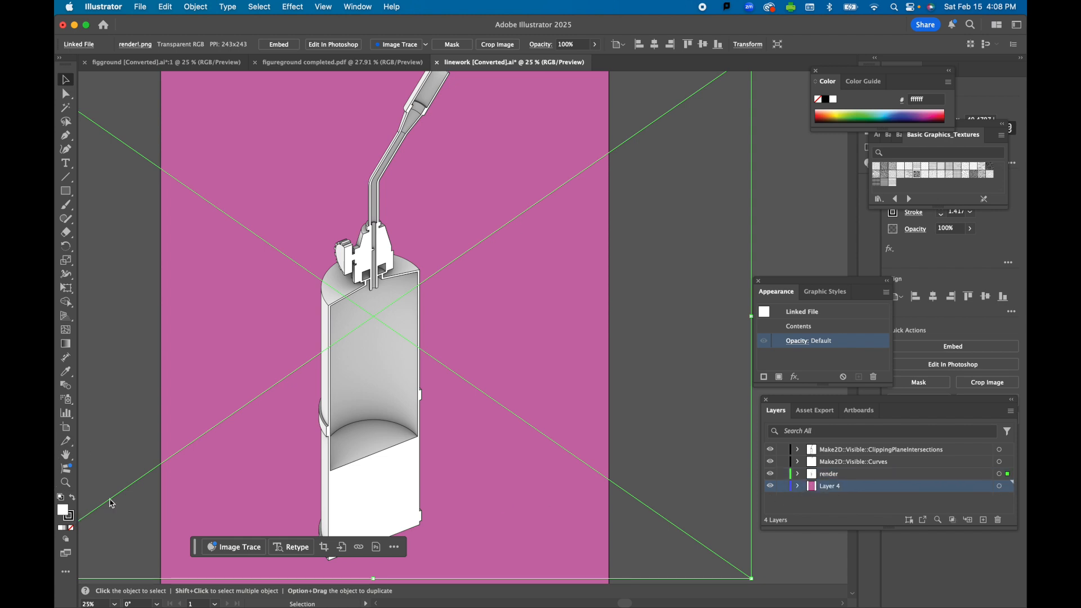
pyautogui.click(664, 236)
pyautogui.click(599, 228)
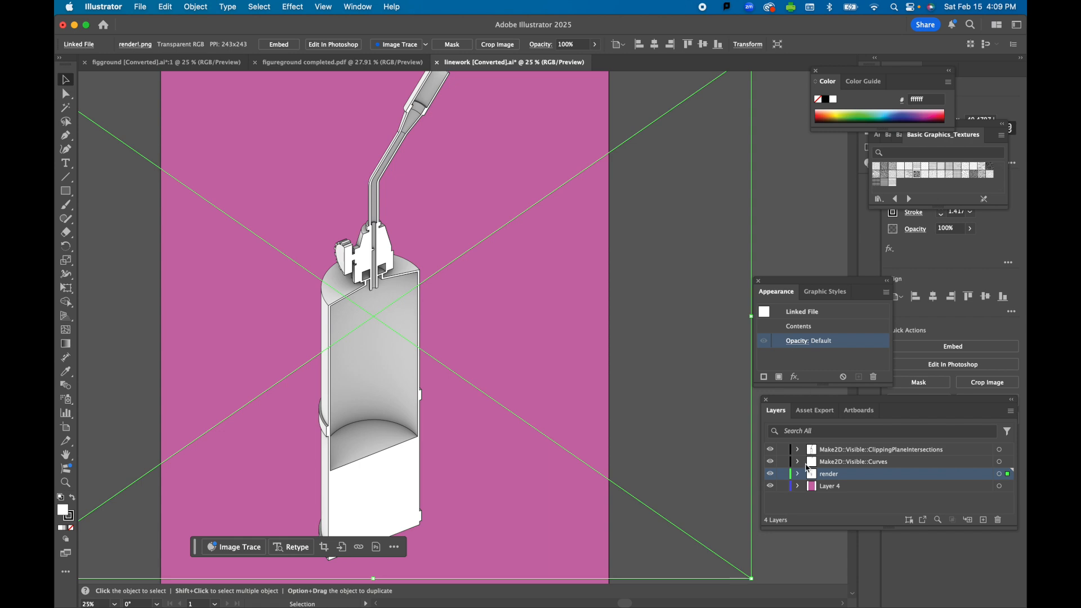
pyautogui.click(811, 491)
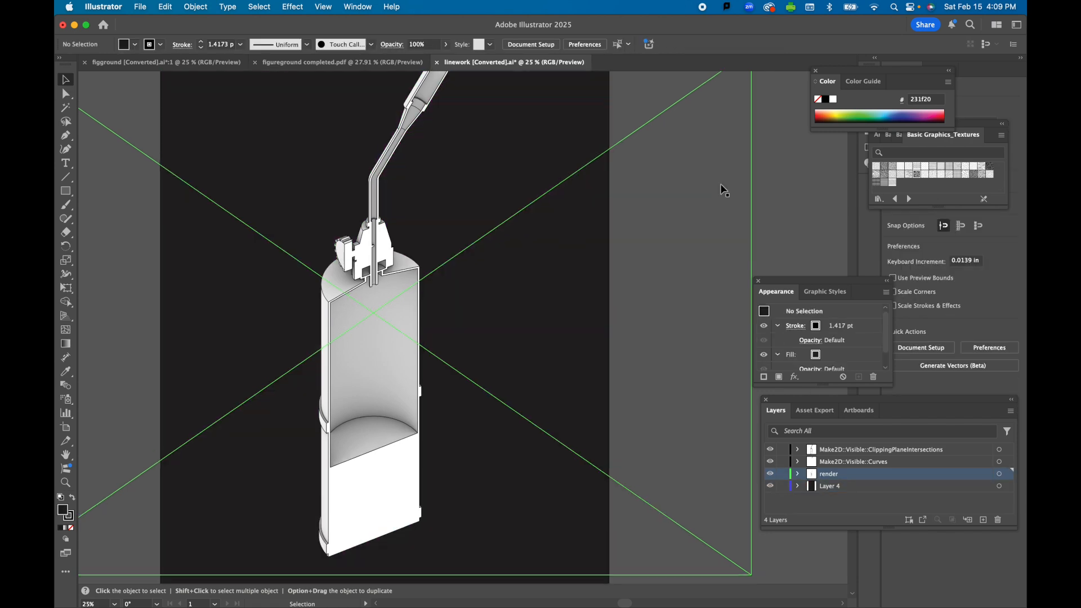
# Swap the fill and stroke of the section-cut compound path, giving it a black fill and a white outline
pyautogui.scroll(1, 718, 184)
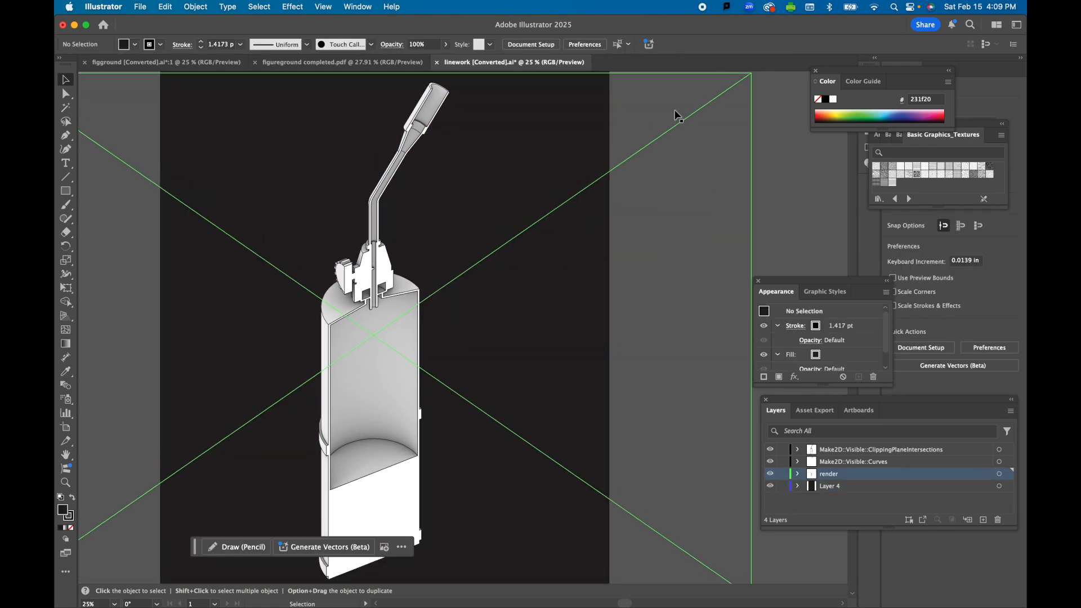
pyautogui.click(398, 499)
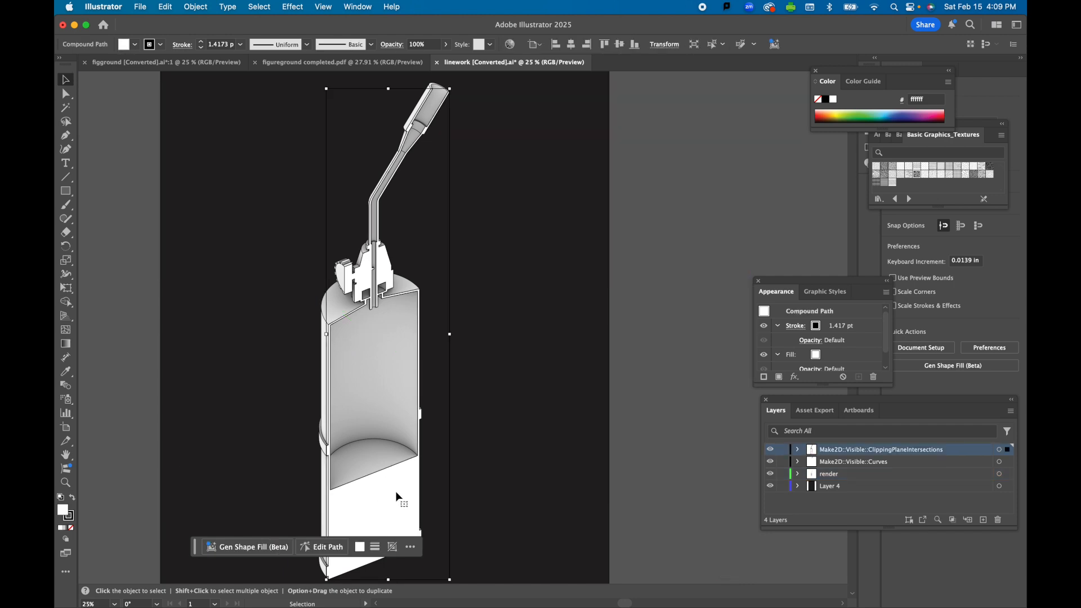
pyautogui.click(72, 497)
pyautogui.click(186, 303)
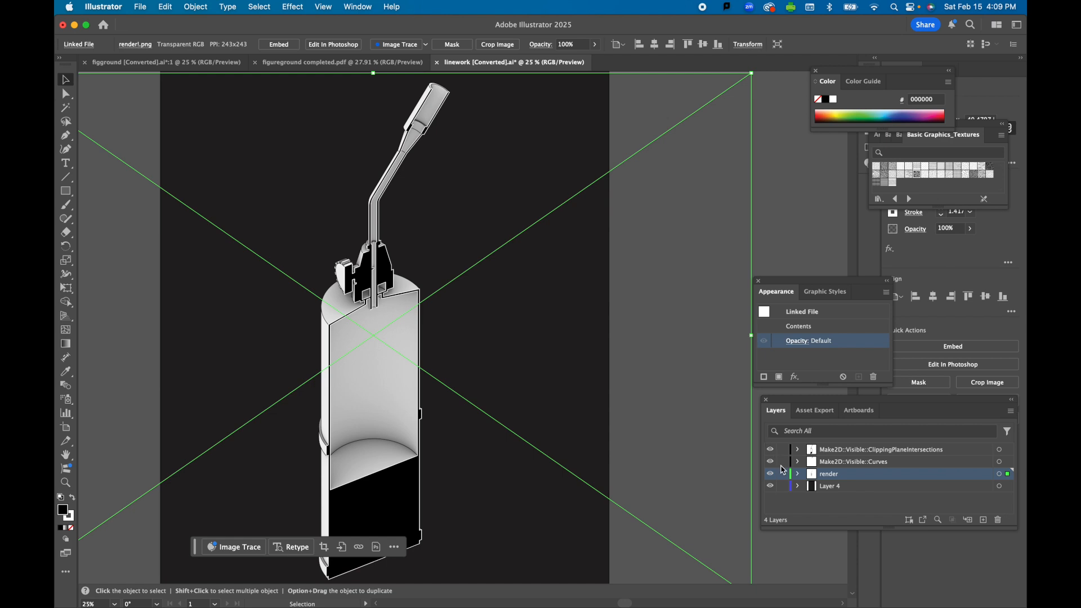
# Fill the background rectangle on Layer 4 with white and deselect it
pyautogui.scroll(-10, 471, 337)
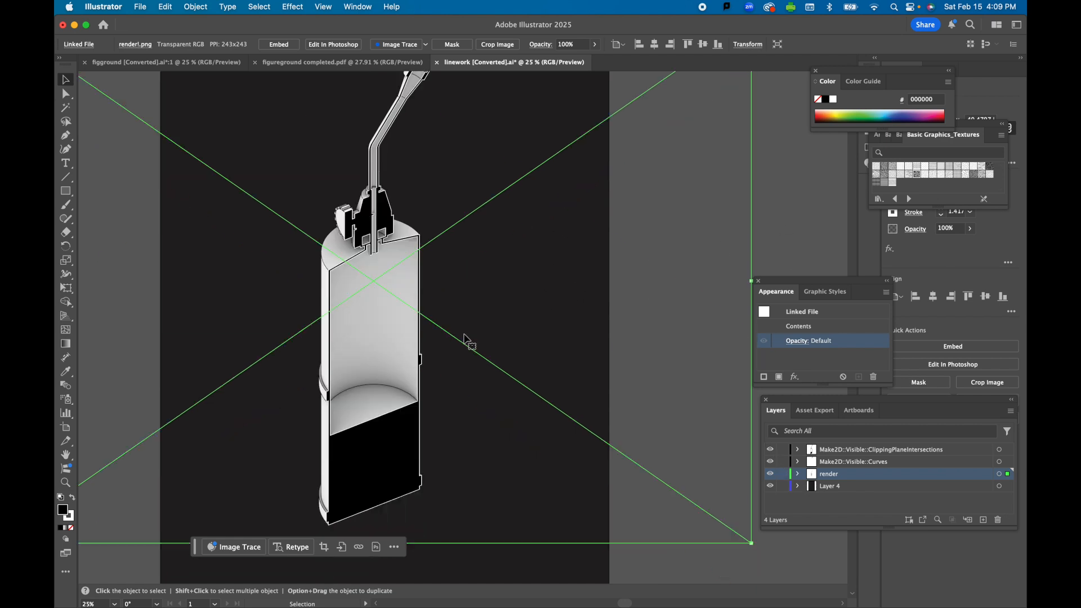
pyautogui.click(448, 390)
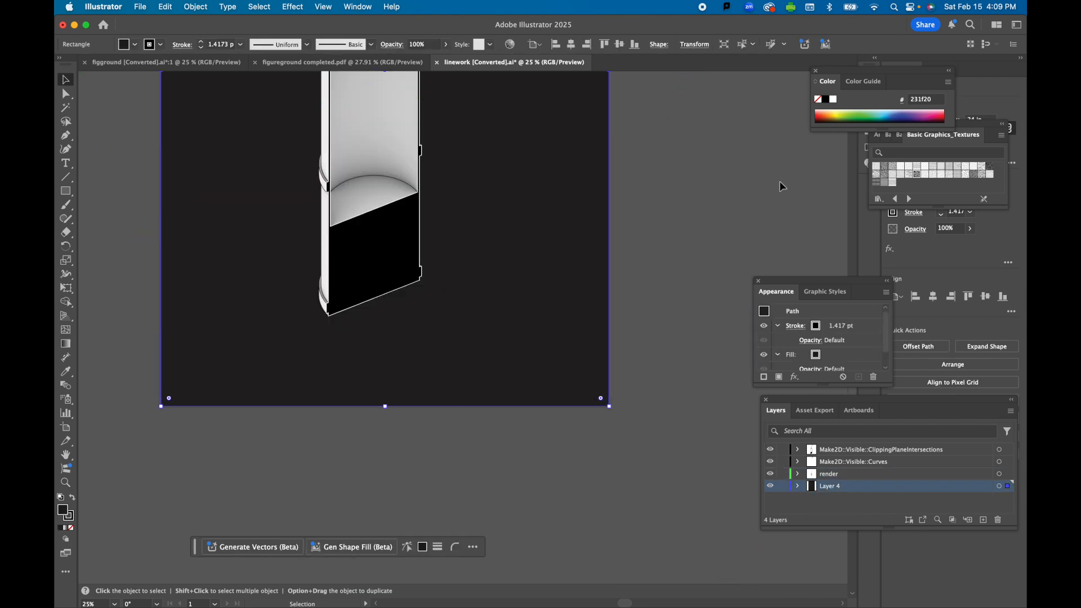
pyautogui.click(831, 103)
pyautogui.click(648, 230)
pyautogui.scroll(8, 648, 229)
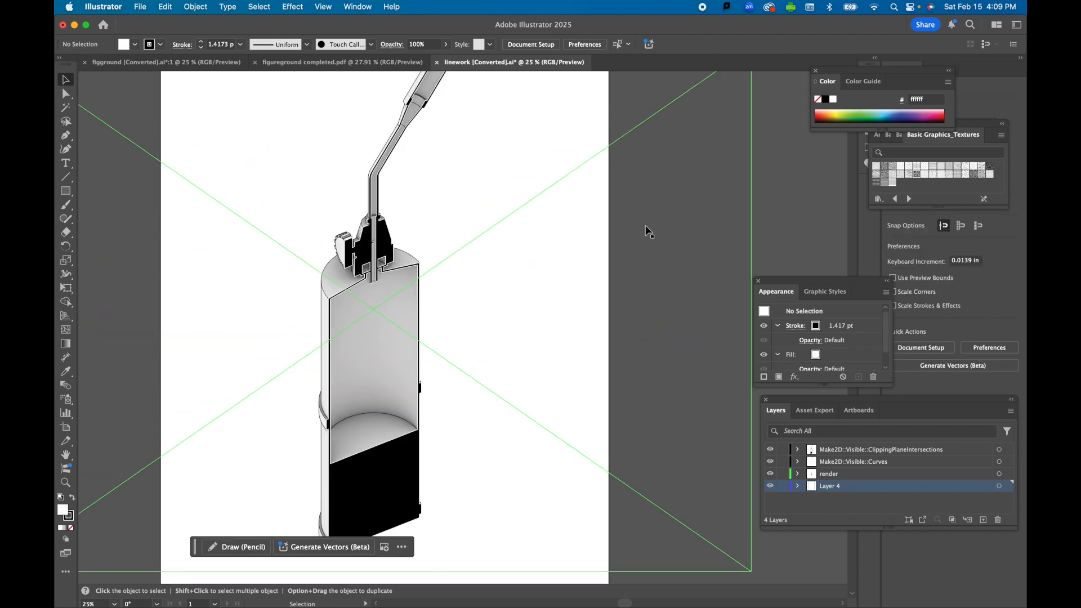
# Remove the stroke from the black section-cut compound path, deselect everything, and review the whole drawing on the artboard
pyautogui.click(116, 299)
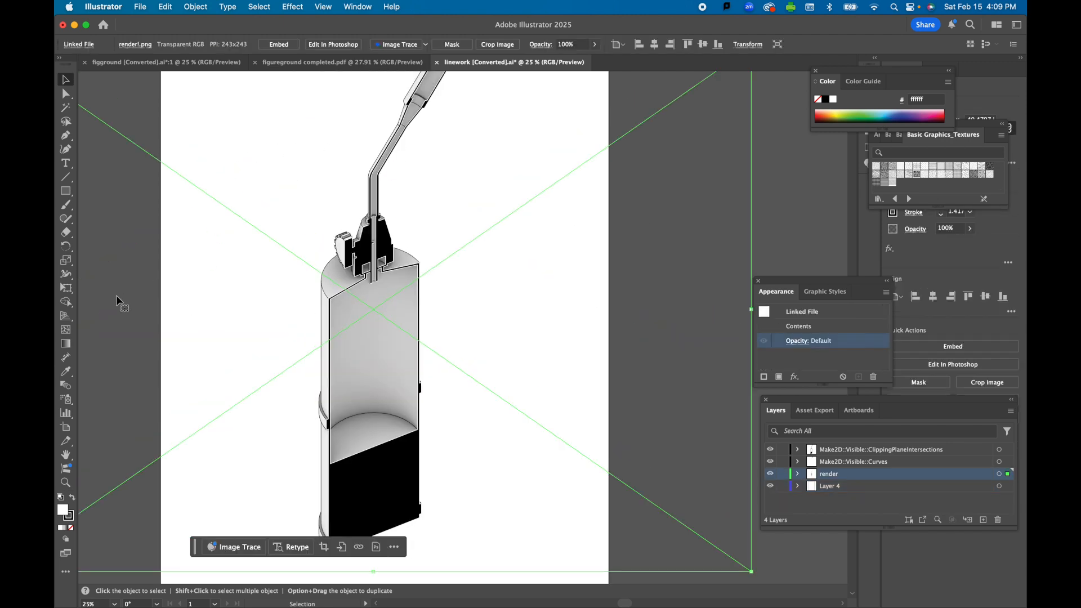
pyautogui.click(373, 498)
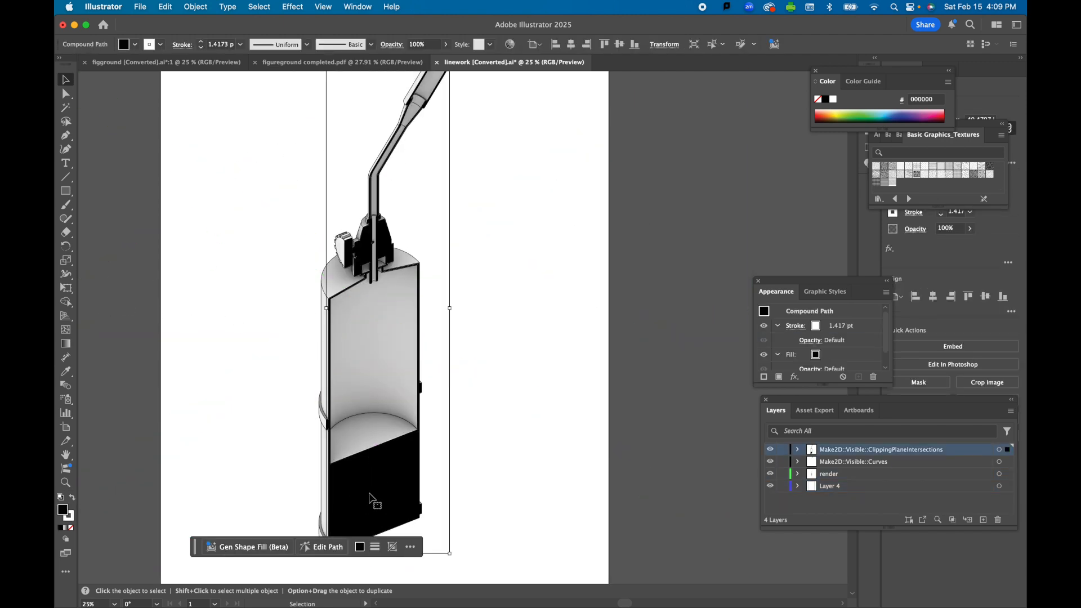
pyautogui.click(122, 354)
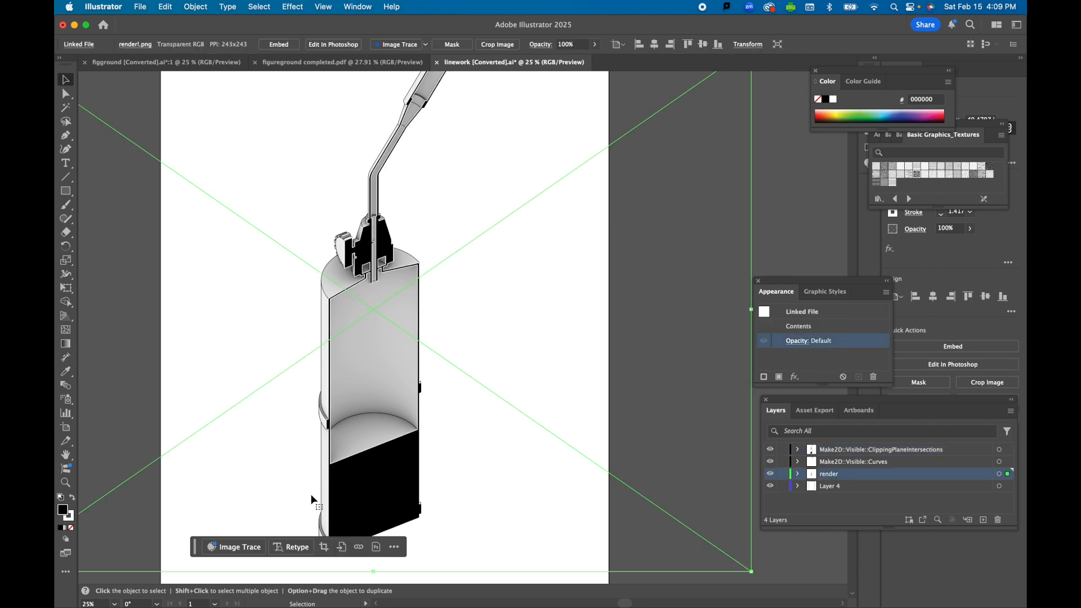
pyautogui.click(357, 495)
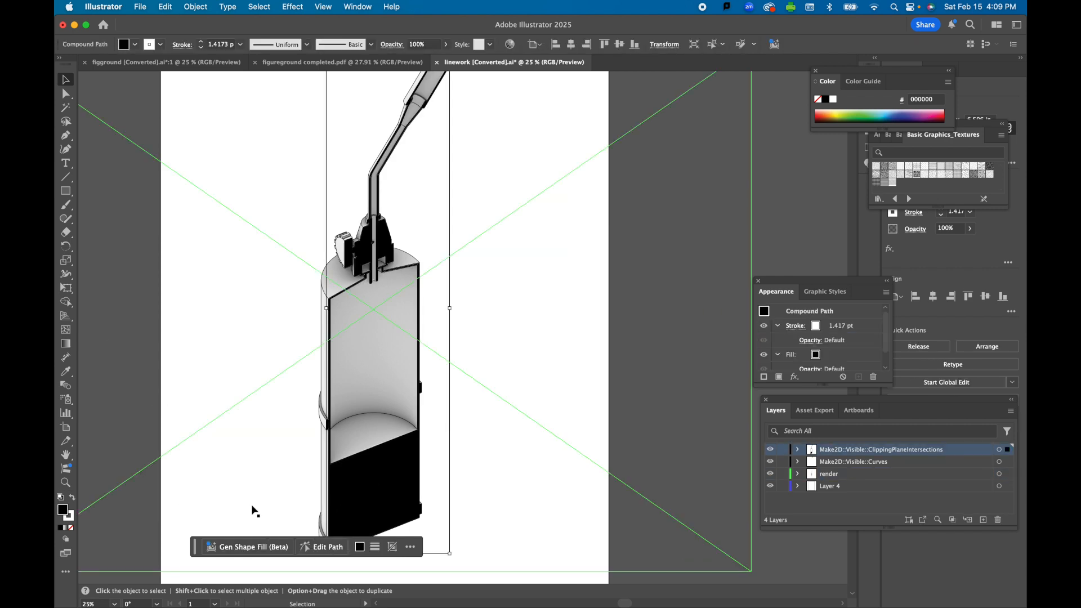
pyautogui.click(70, 517)
pyautogui.click(71, 528)
pyautogui.click(142, 363)
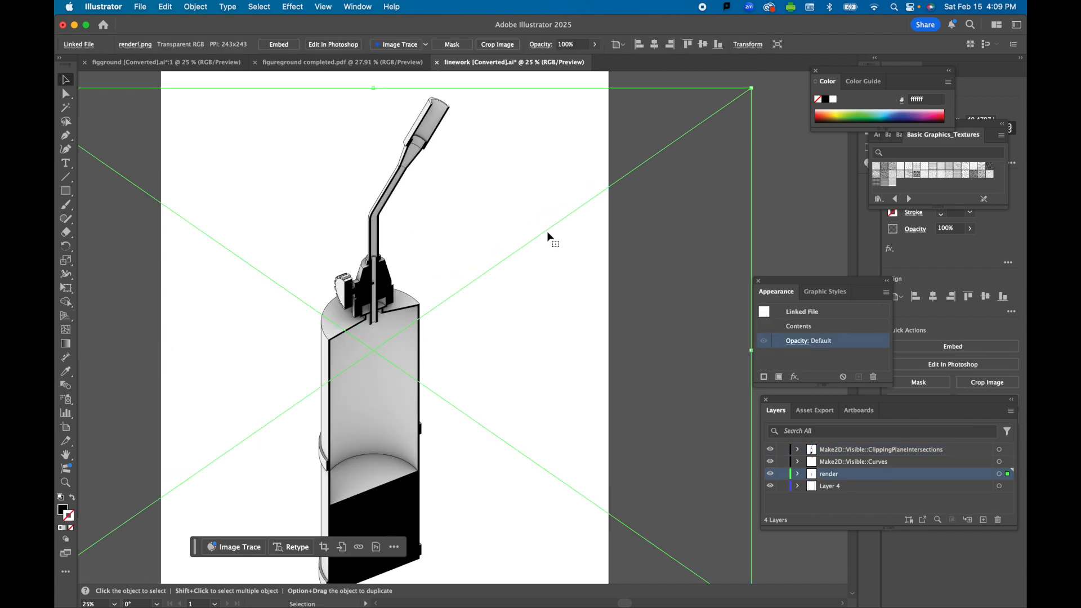
pyautogui.click(722, 197)
pyautogui.keyDown('alt'); pyautogui.scroll(-1, 708, 194); pyautogui.keyUp('alt')
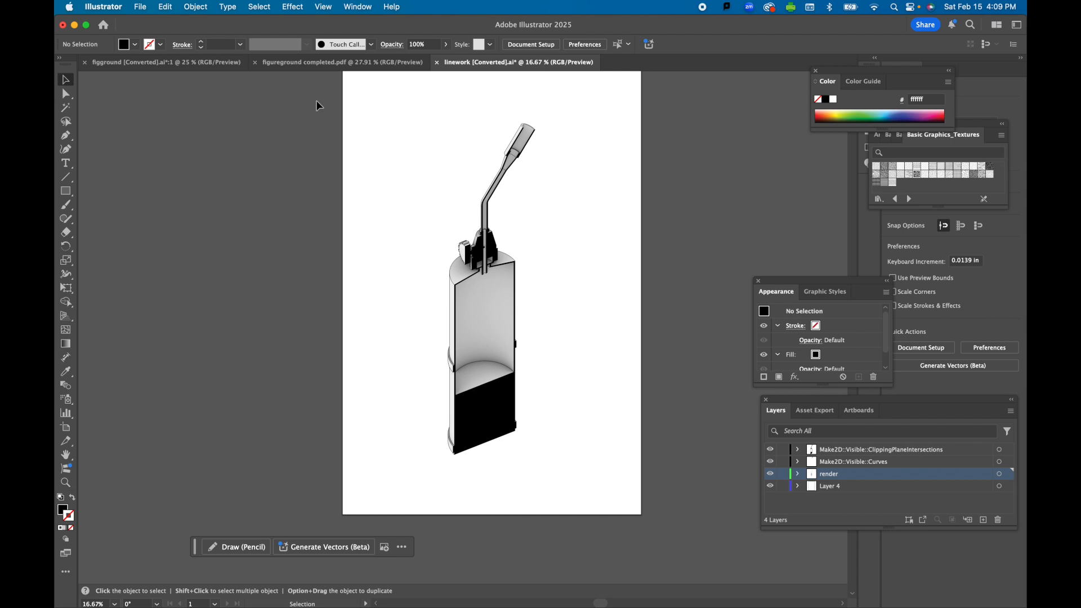
pyautogui.scroll(2, 319, 105)
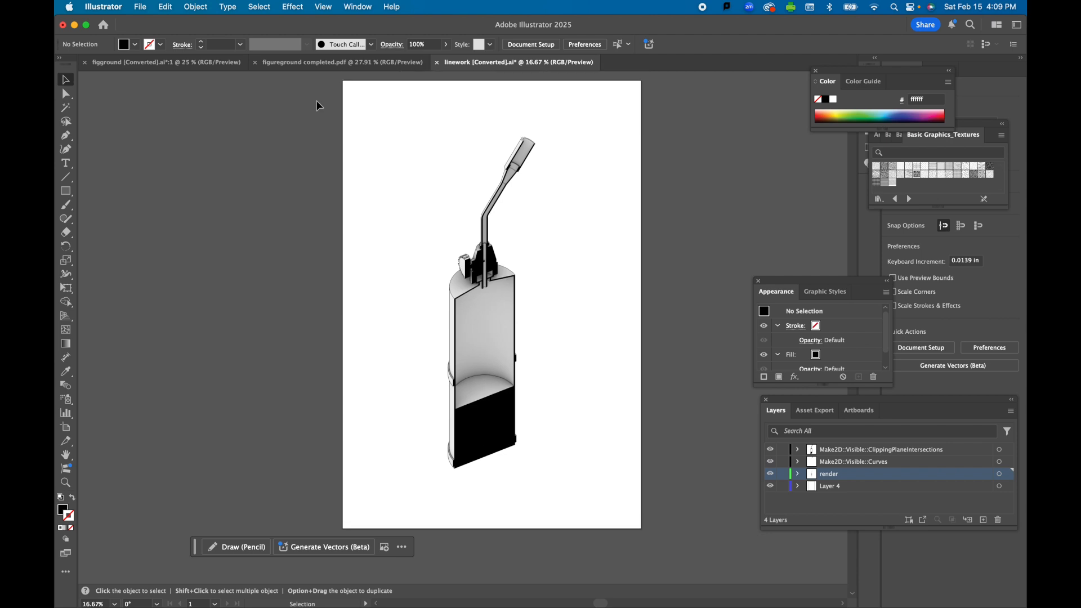
pyautogui.keyDown('alt'); pyautogui.scroll(1, 319, 105); pyautogui.keyUp('alt')
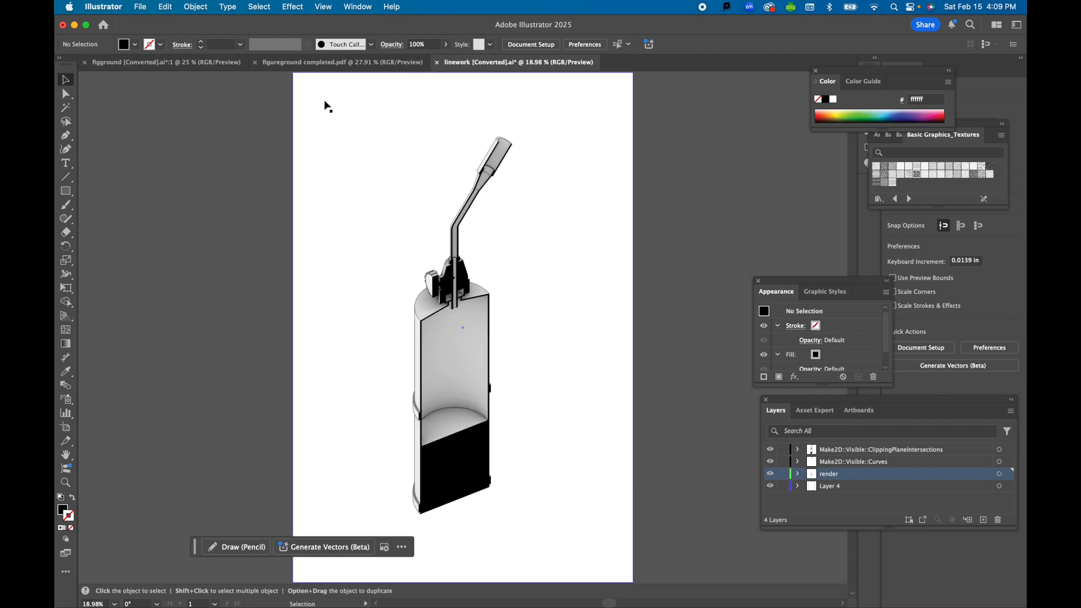